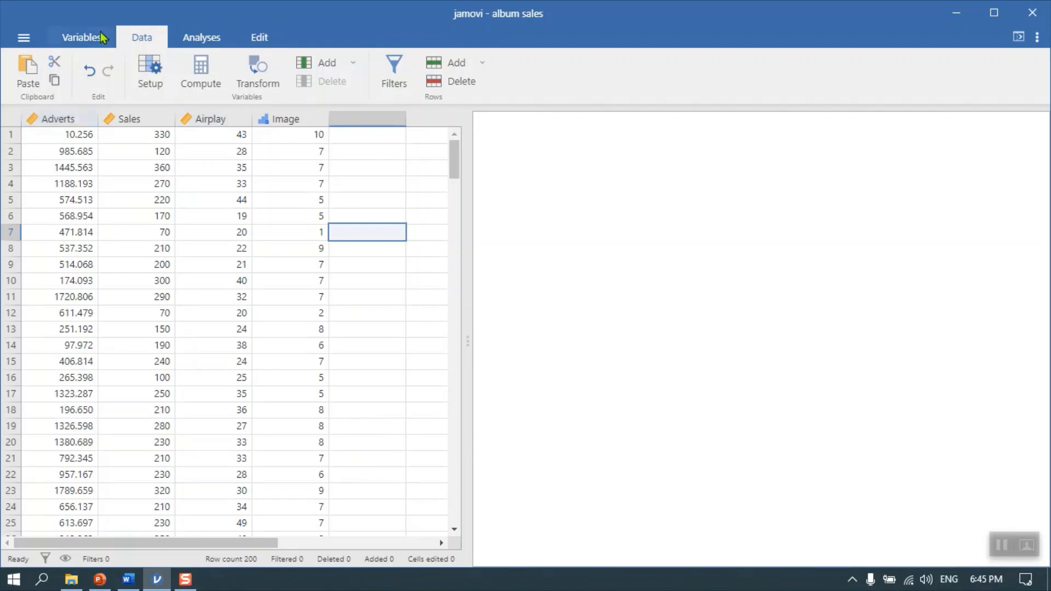
Review the variable list and inspect the Image variable's measure type, data type and levels
click(88, 38)
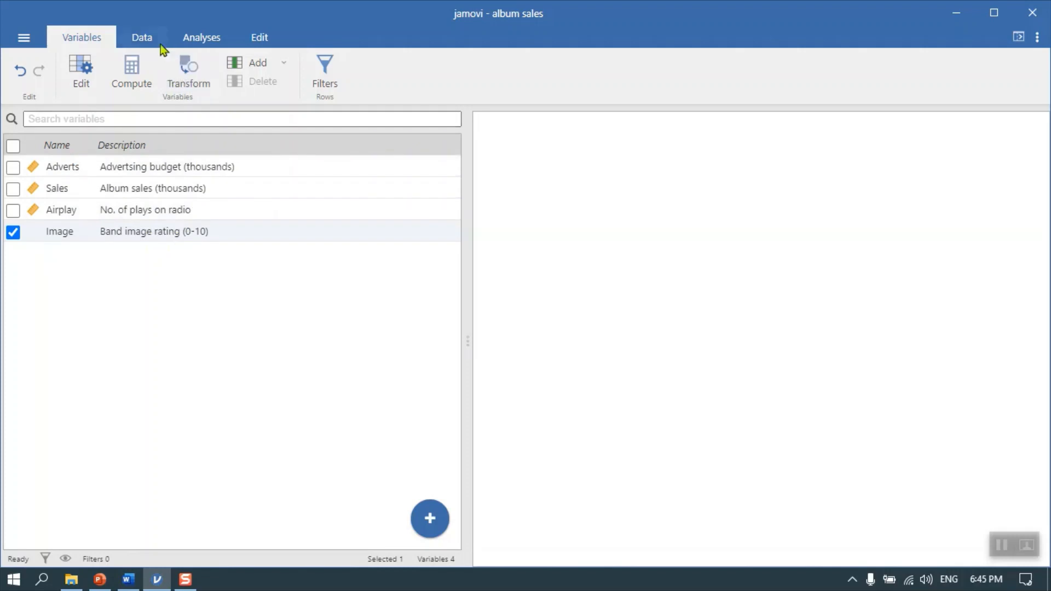
click(146, 37)
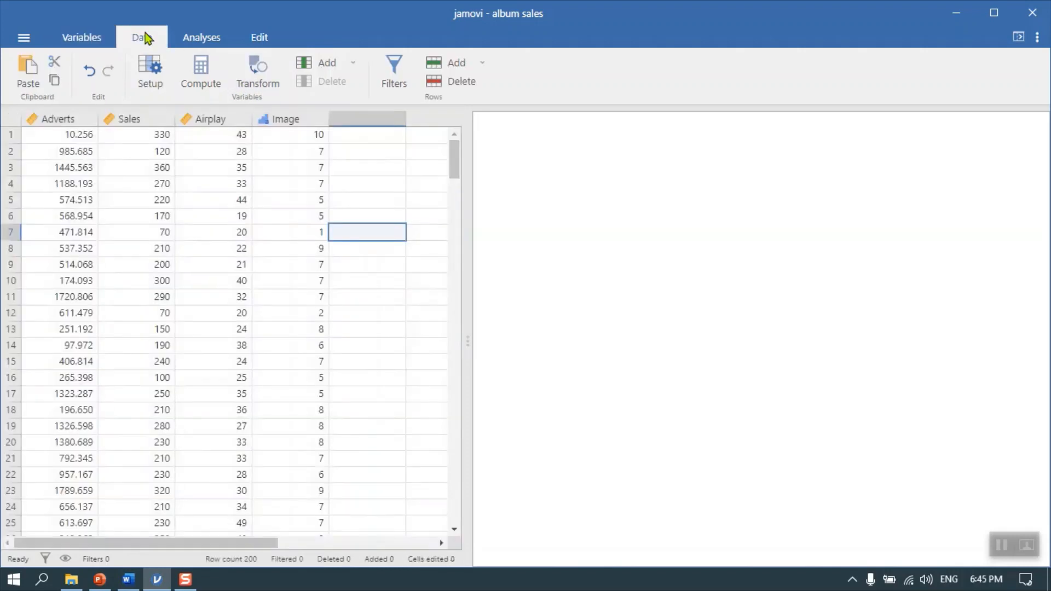
click(274, 120)
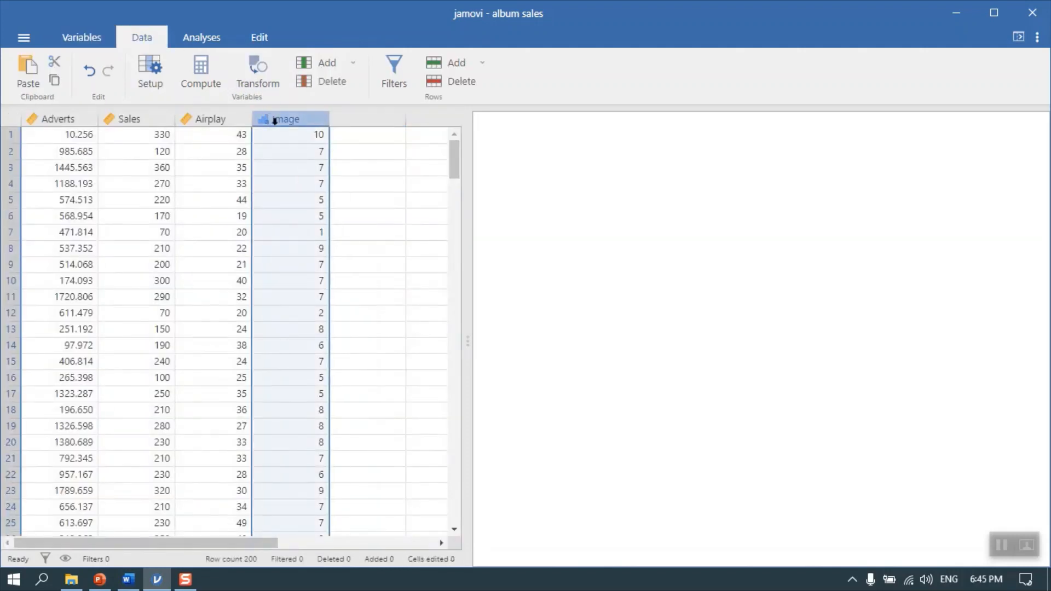
double_click(273, 120)
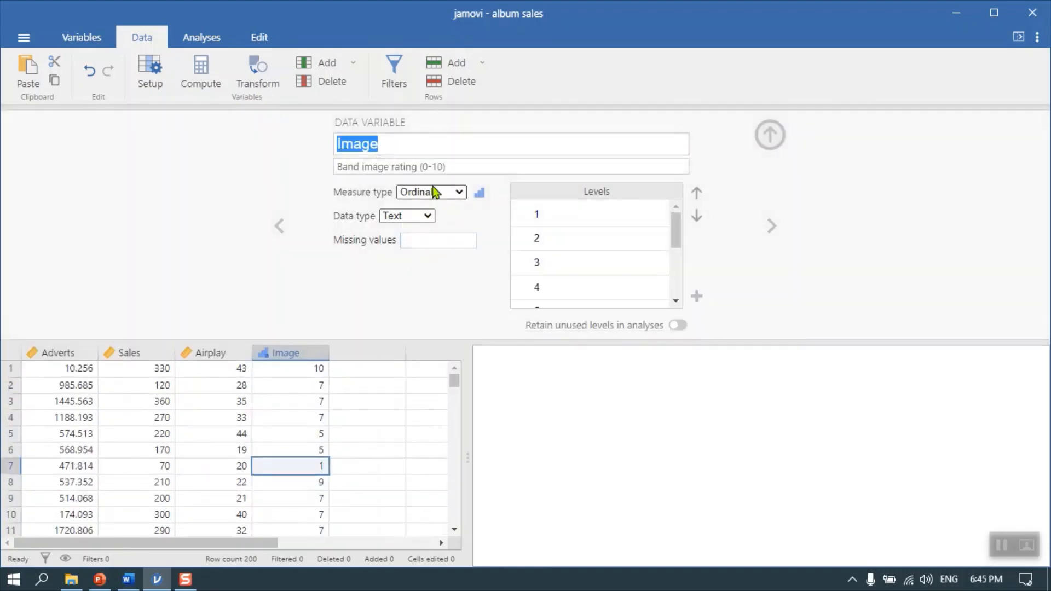
click(676, 232)
mouse_move(676, 232)
mouse_down()
mouse_move(680, 295)
mouse_move(682, 218)
mouse_up()
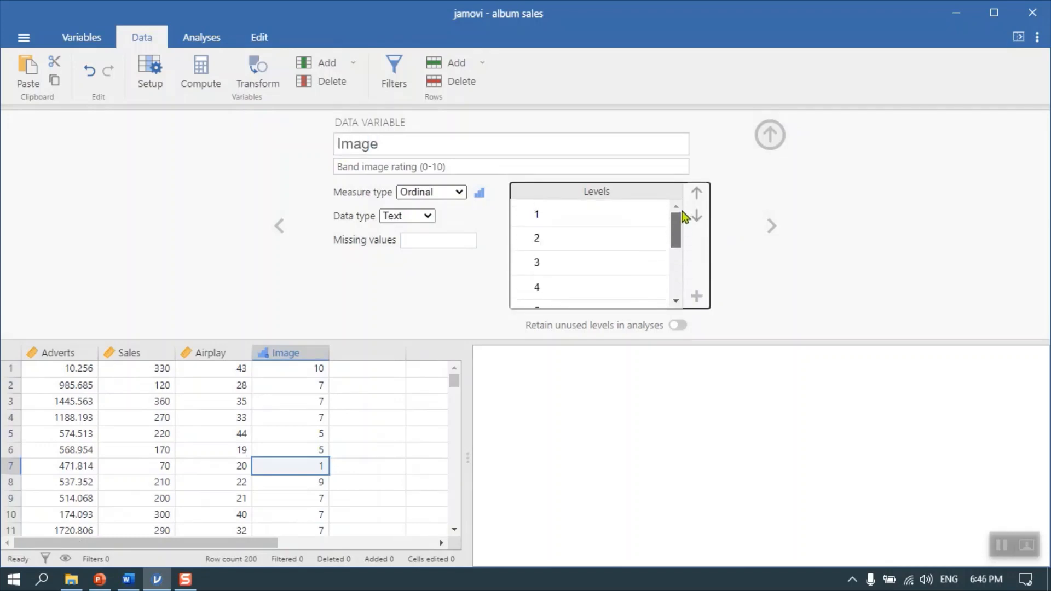
click(770, 137)
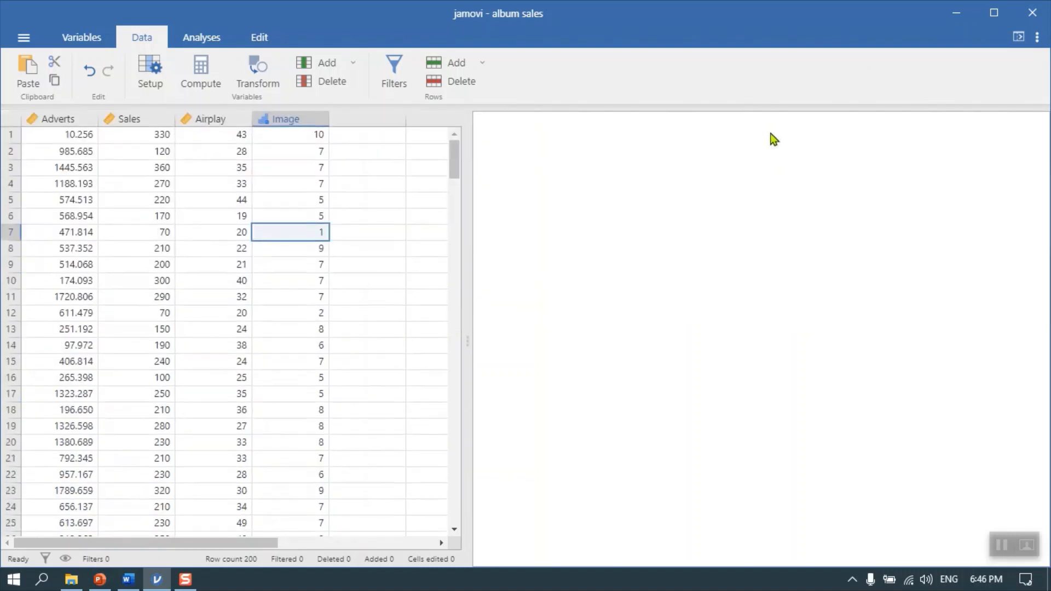
Create a Survey Plots analysis with Image as the plotted variable
click(207, 38)
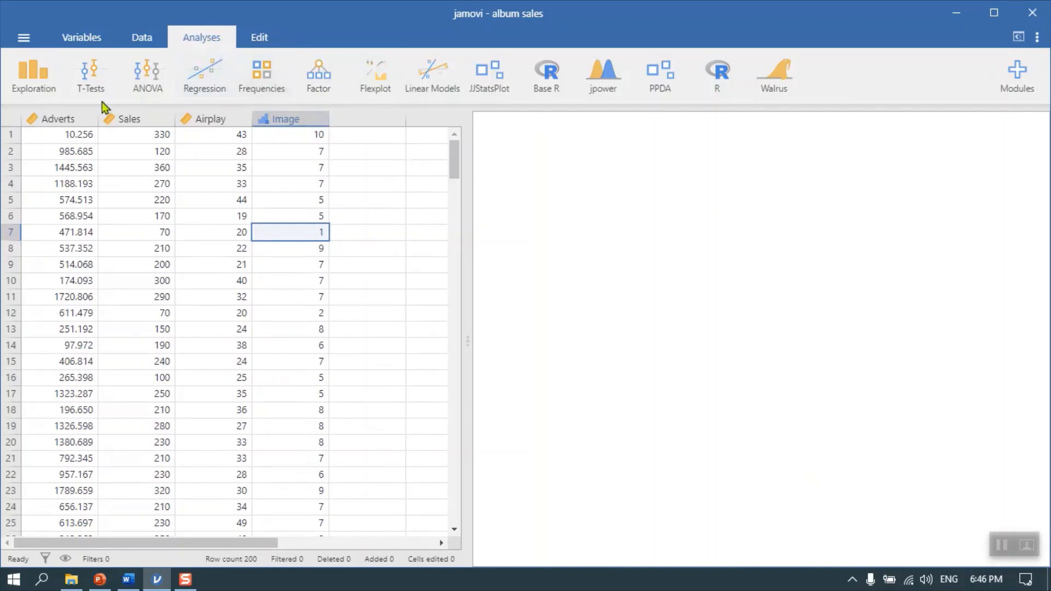
click(258, 76)
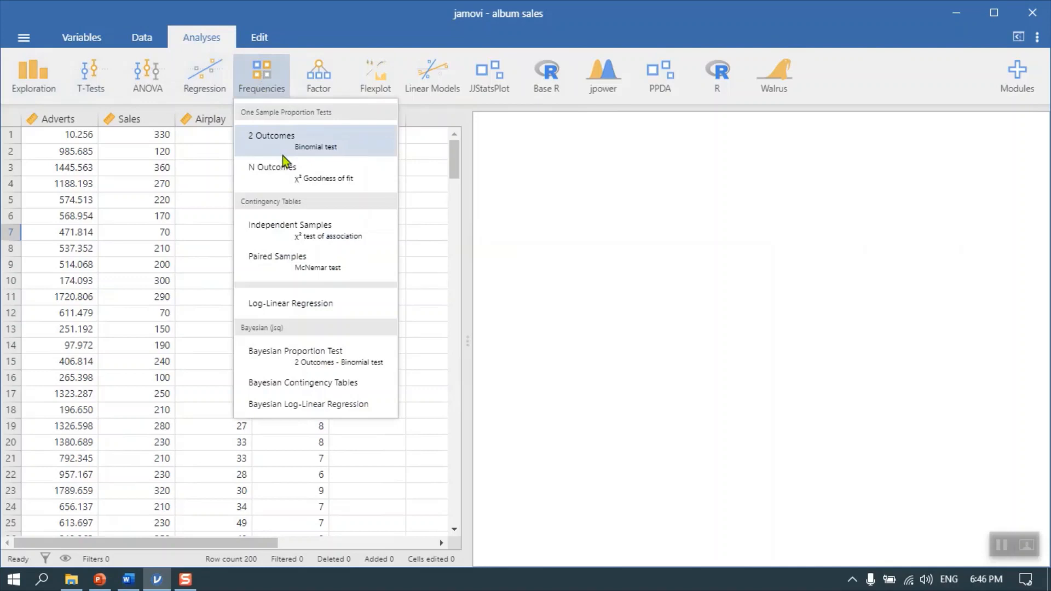
click(52, 74)
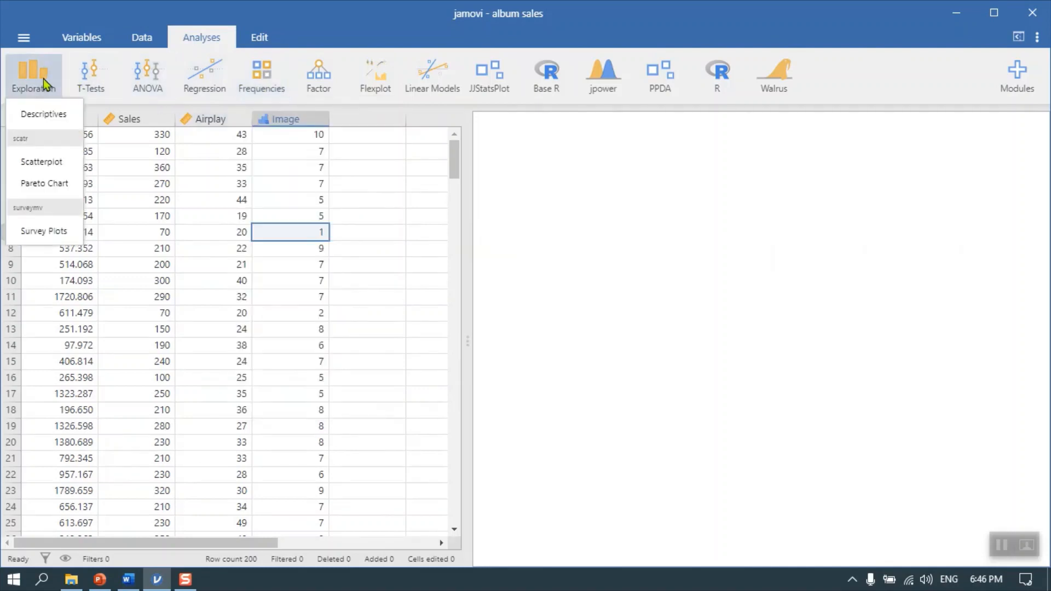
click(47, 234)
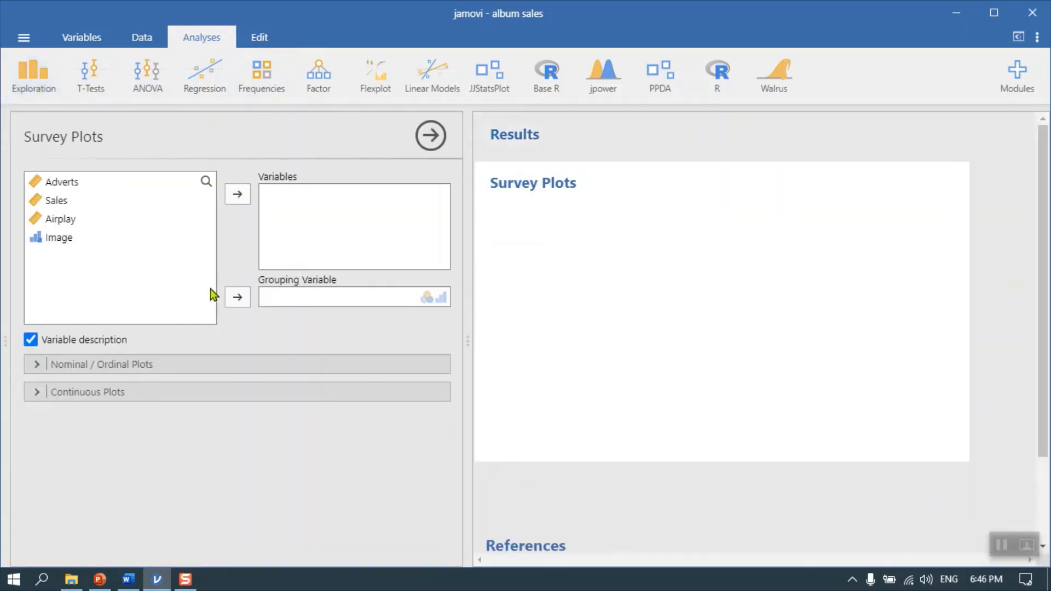
click(58, 240)
click(238, 196)
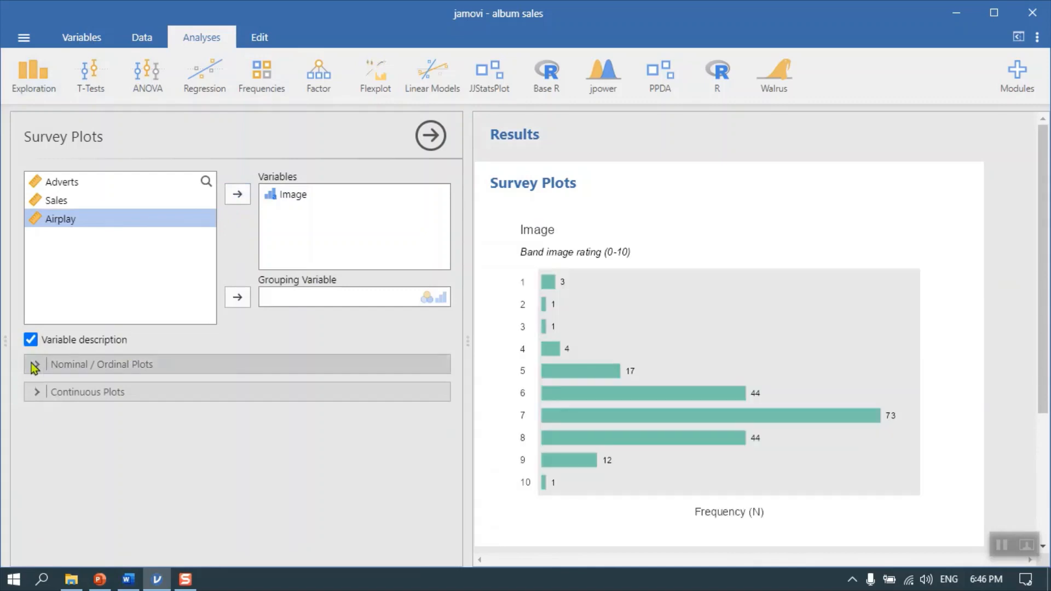
Show the Image survey plot's frequencies as percentages, trying the labels on the x-axis before returning them to the plot
click(34, 365)
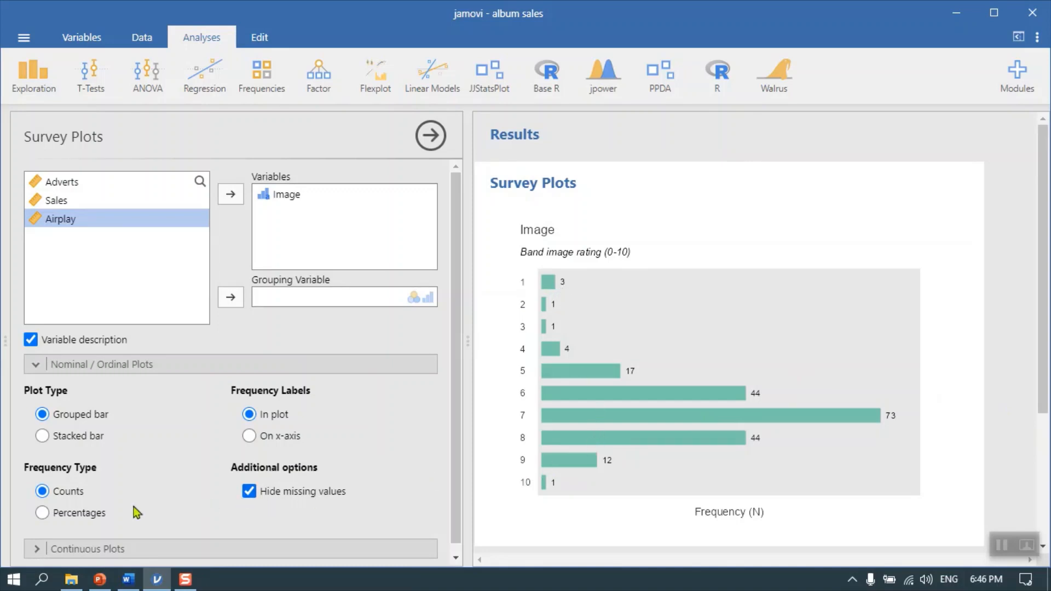
click(94, 512)
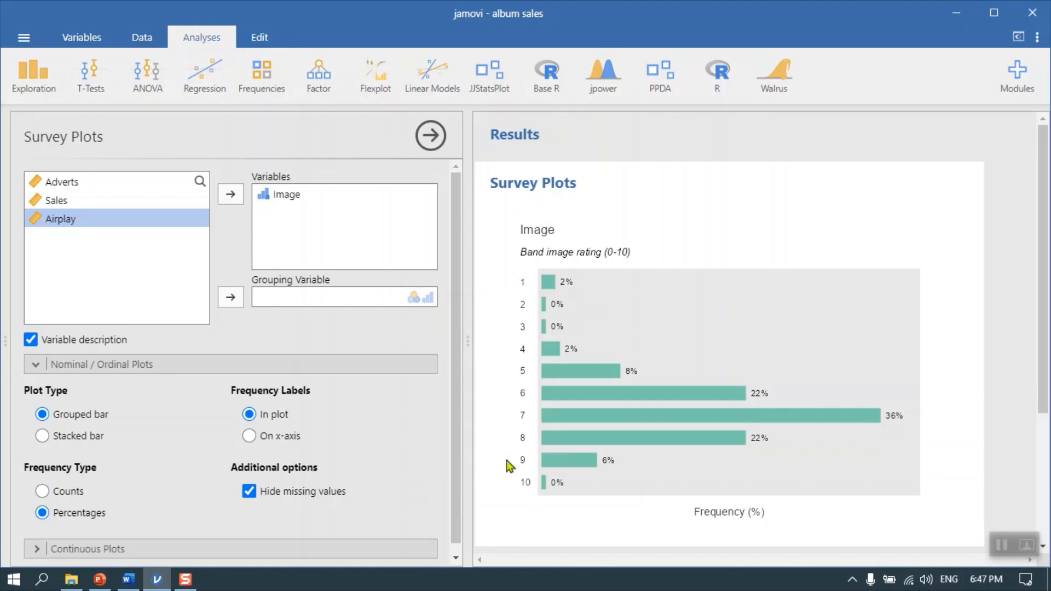
click(257, 440)
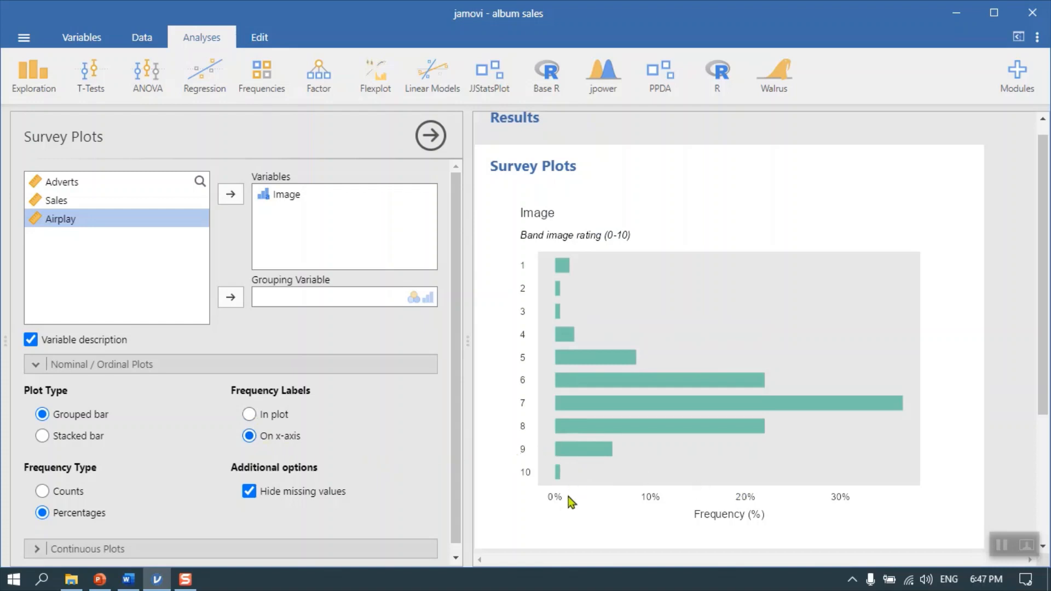
click(278, 415)
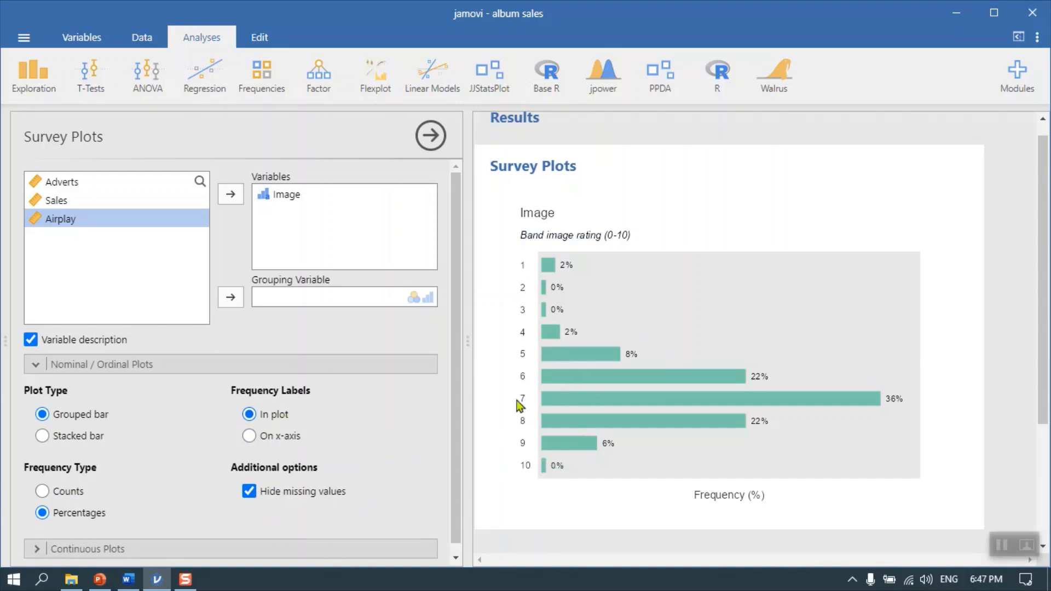
scroll(328, 451, down, 1)
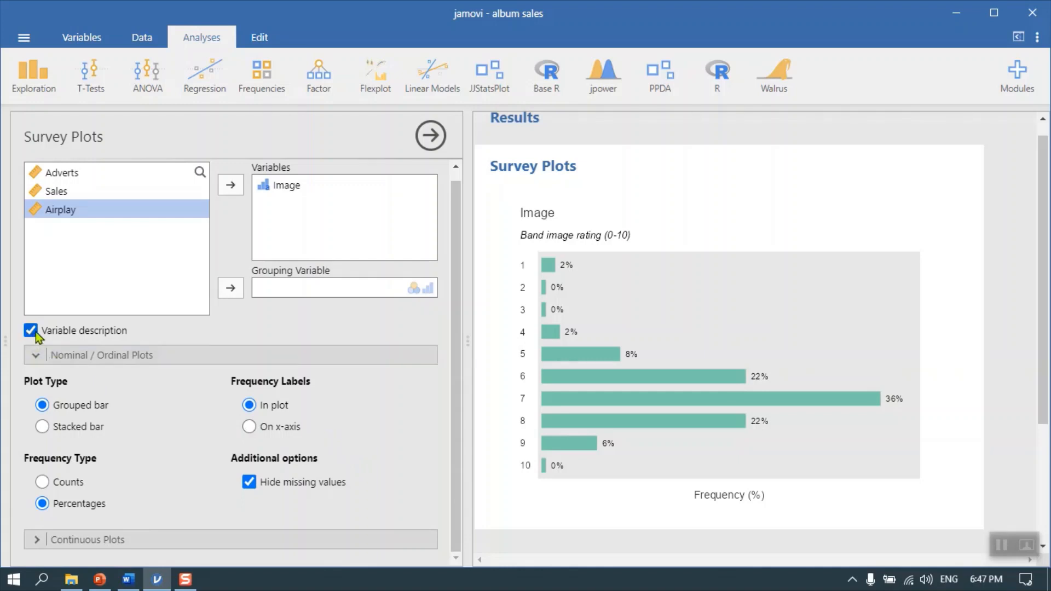
click(430, 135)
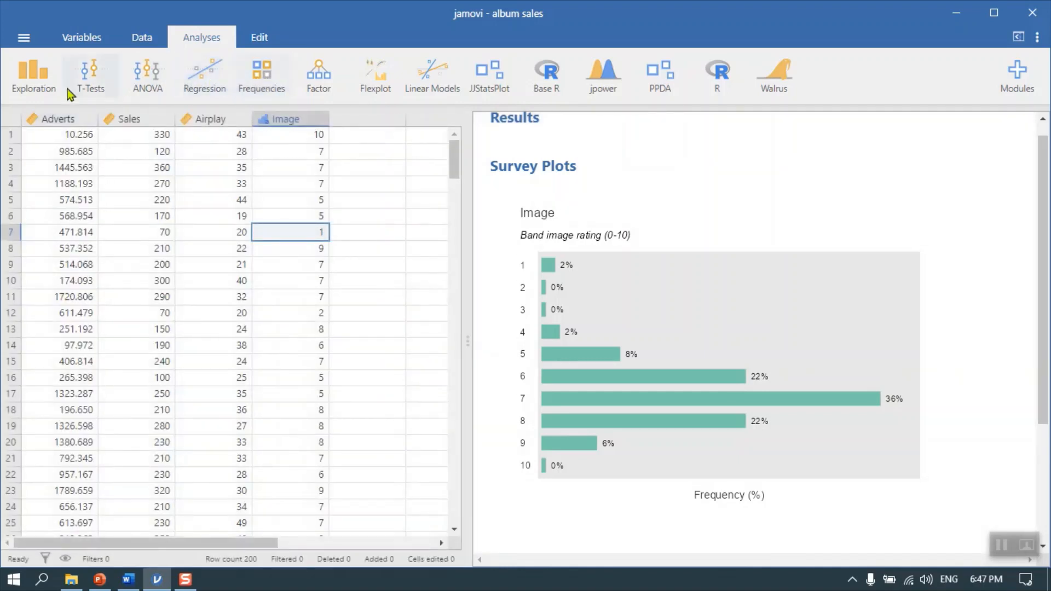
Run a Descriptives analysis on Image with frequency tables enabled and look through the resulting tables
click(36, 84)
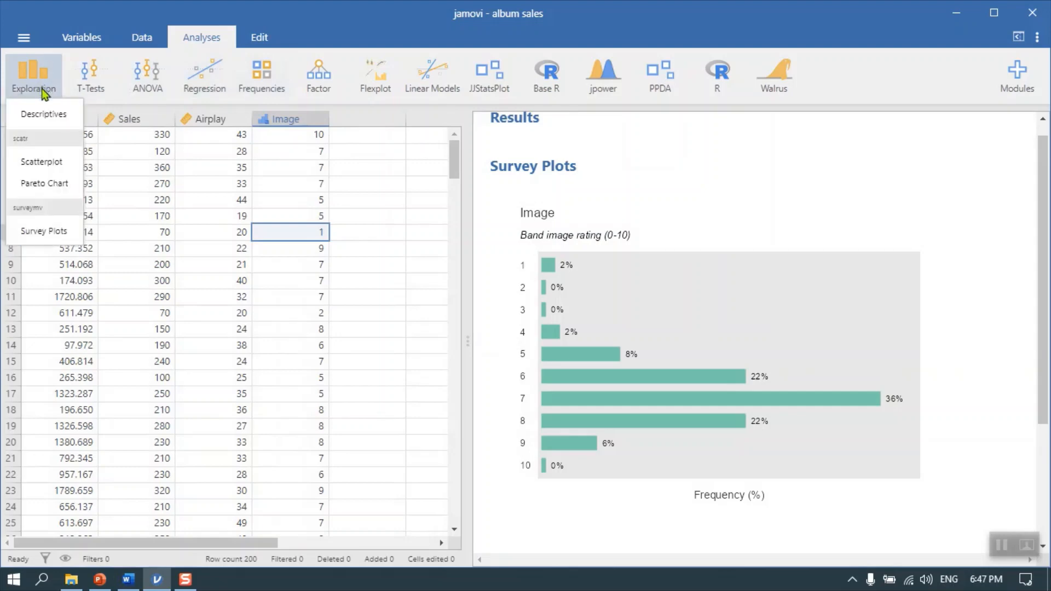
click(38, 116)
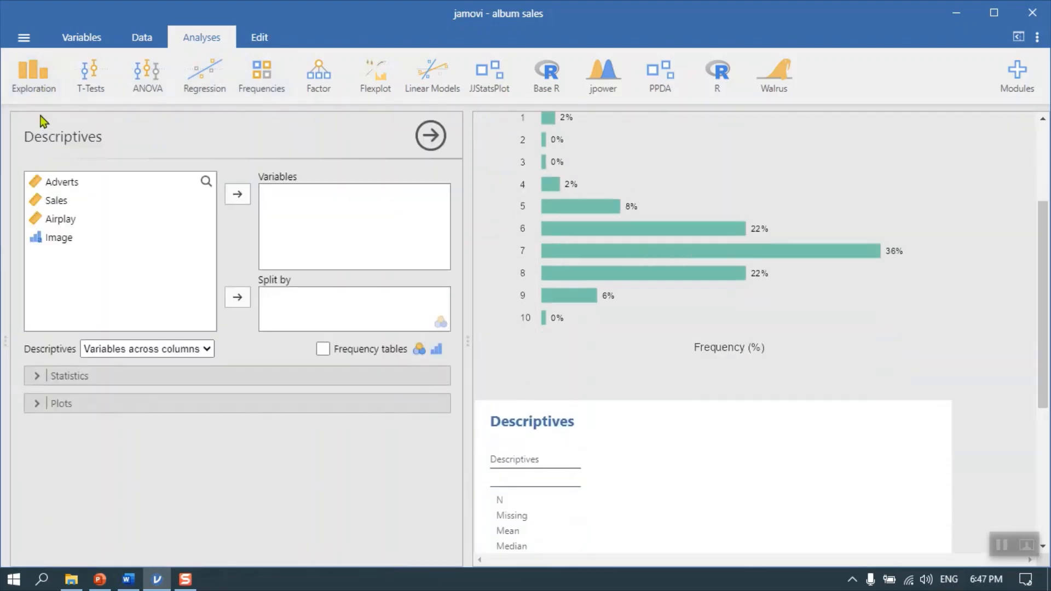
click(324, 350)
click(64, 240)
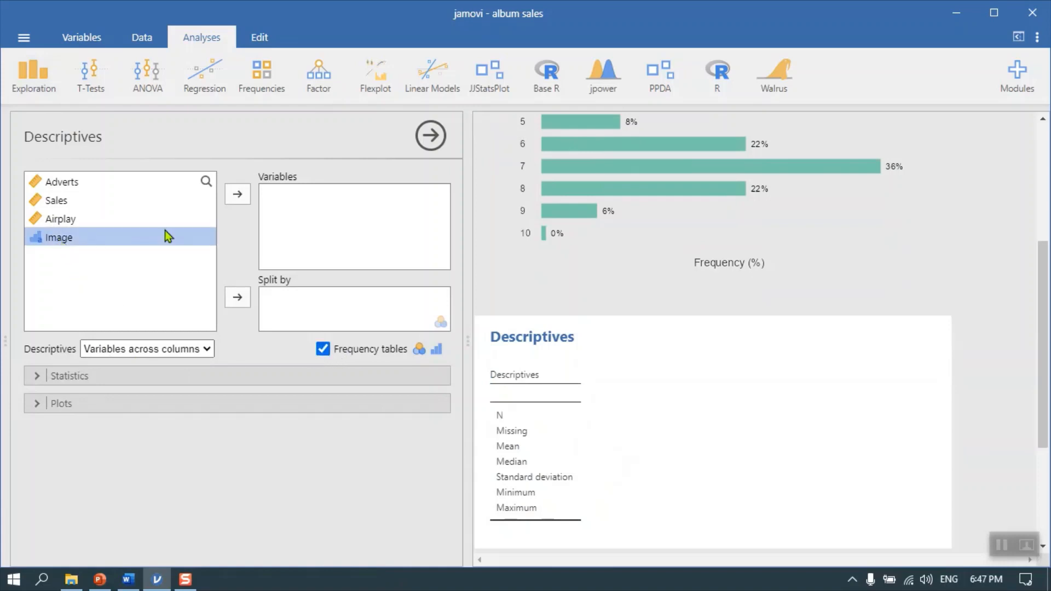
click(236, 198)
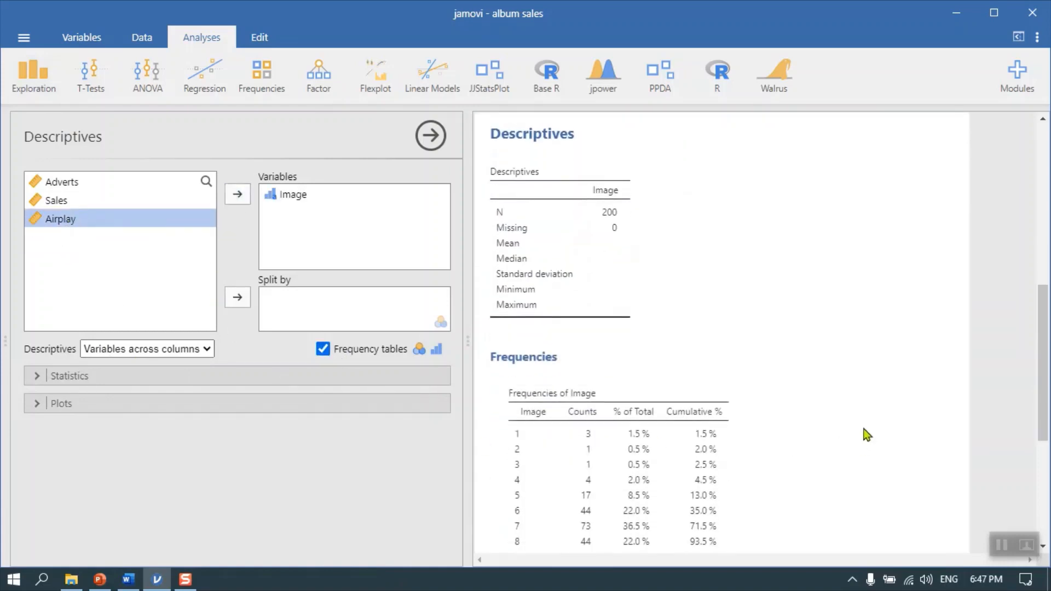
scroll(866, 428, down, 2)
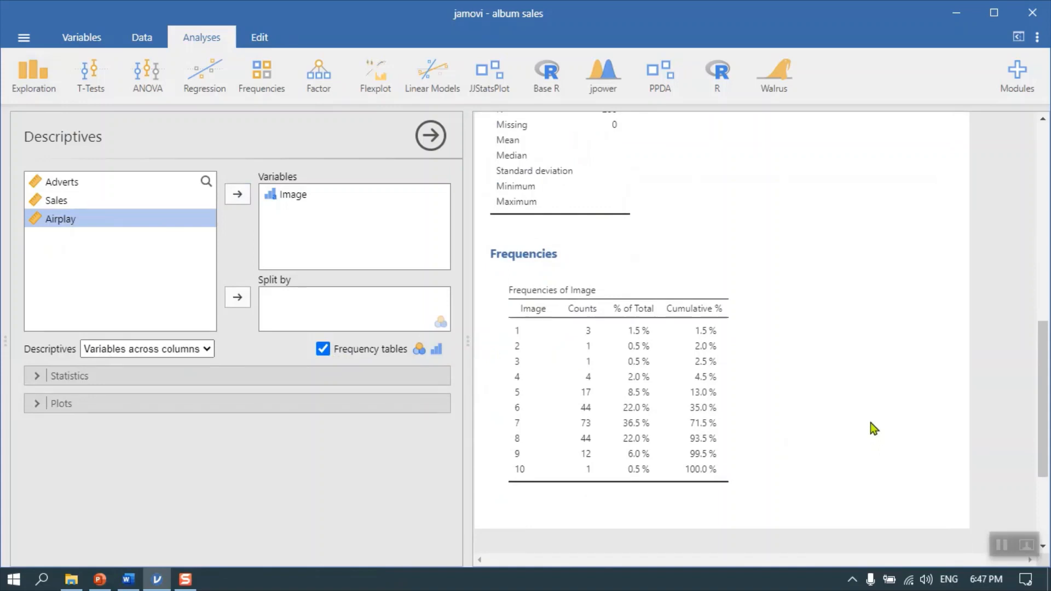
scroll(871, 423, up, 2)
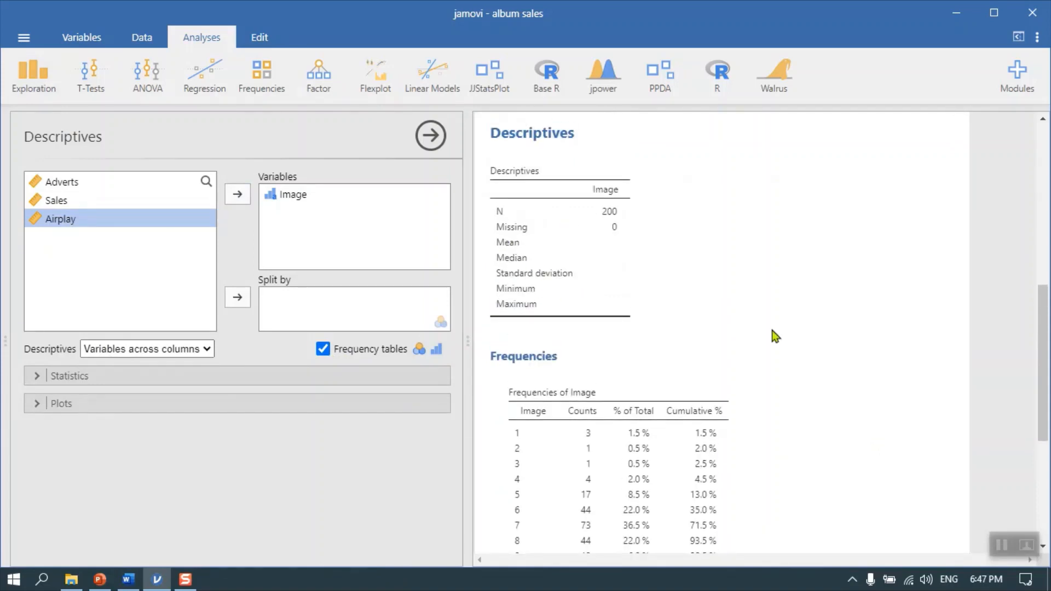
scroll(849, 405, down, 2)
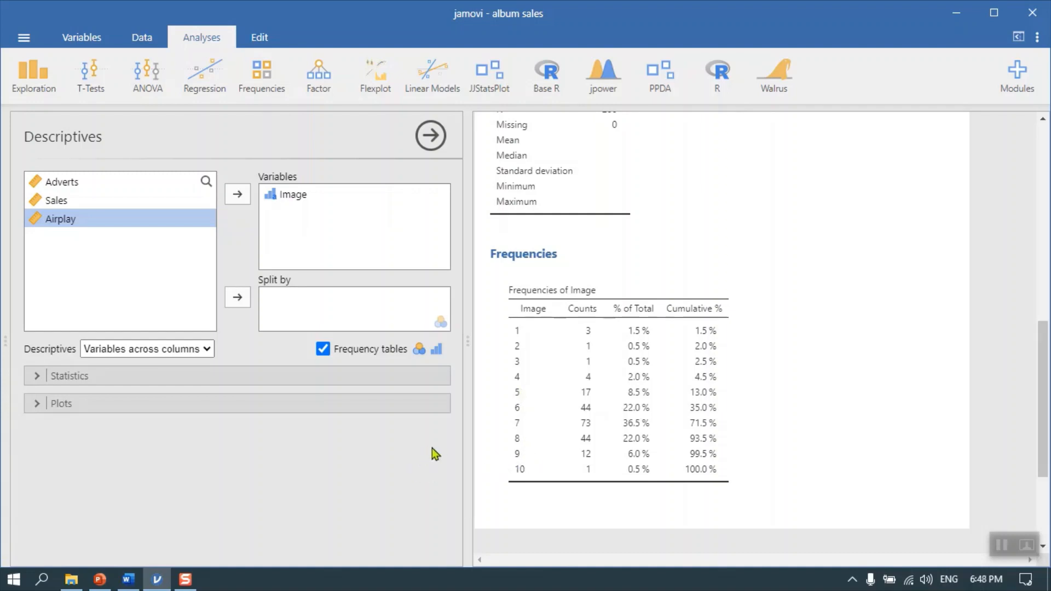
Examine the statistics and plot options available for the Descriptives analysis, leaving only the plot options expanded
click(34, 405)
scroll(355, 521, down, 1)
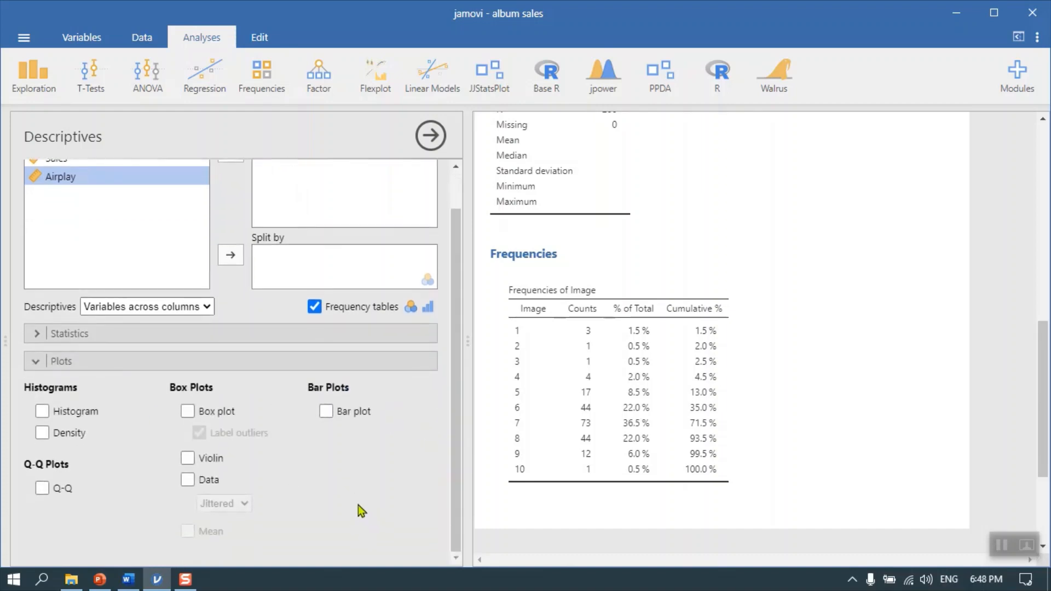
click(40, 334)
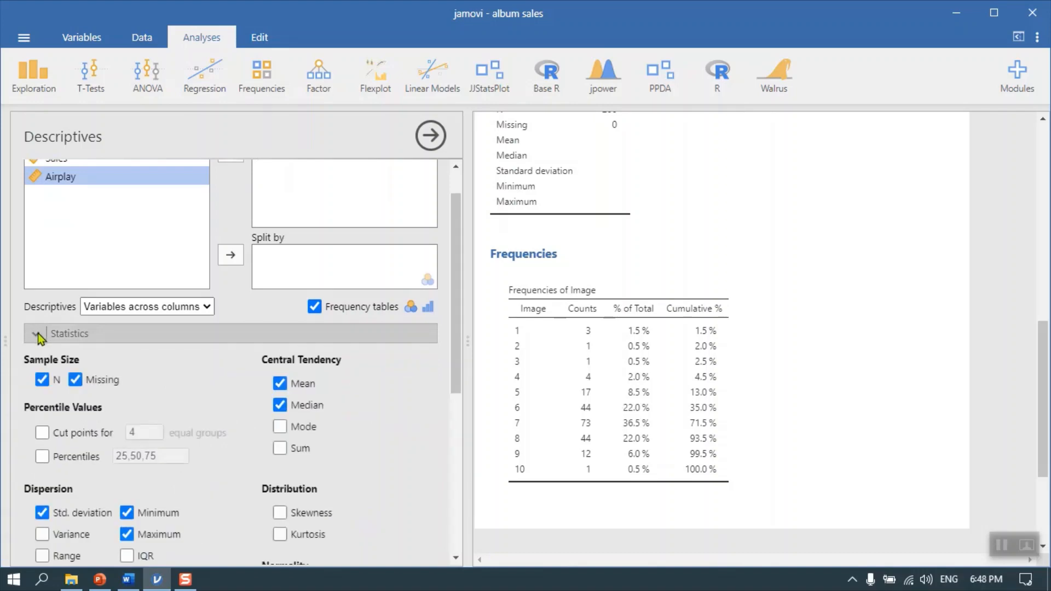
scroll(385, 453, down, 2)
scroll(386, 449, down, 3)
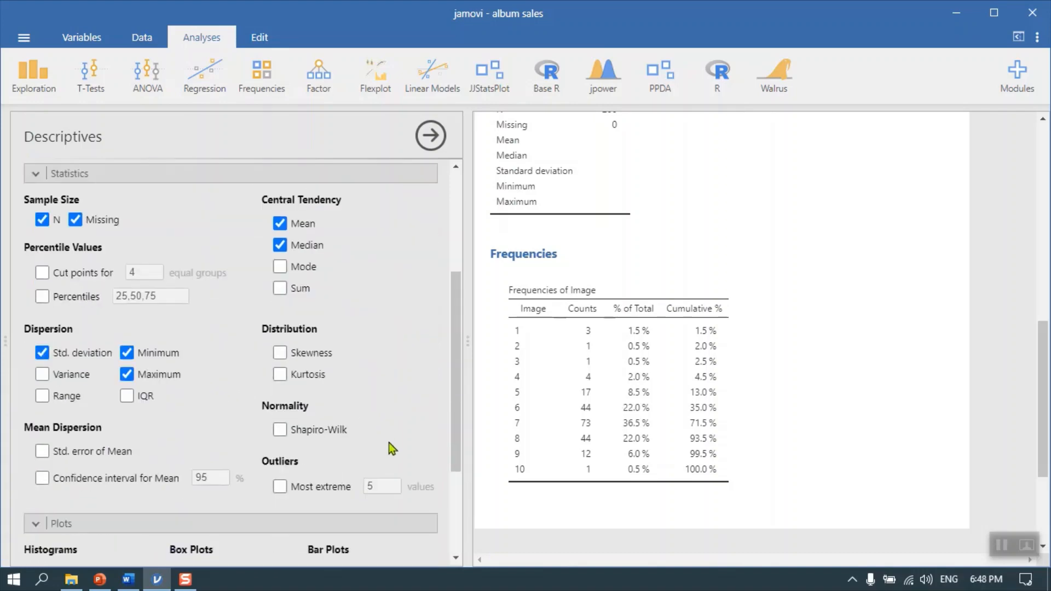
scroll(397, 413, up, 2)
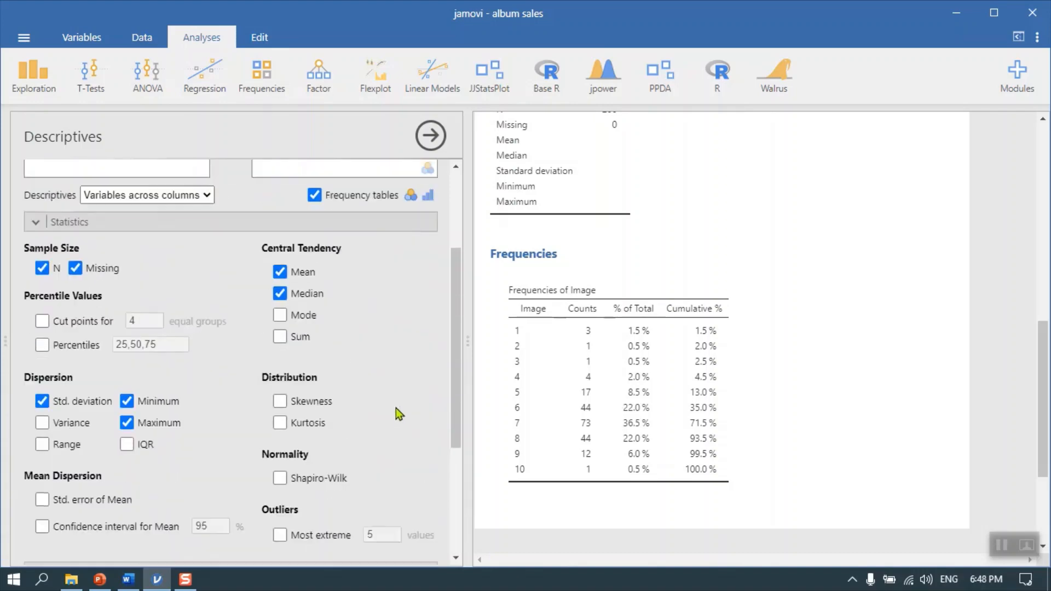
click(35, 231)
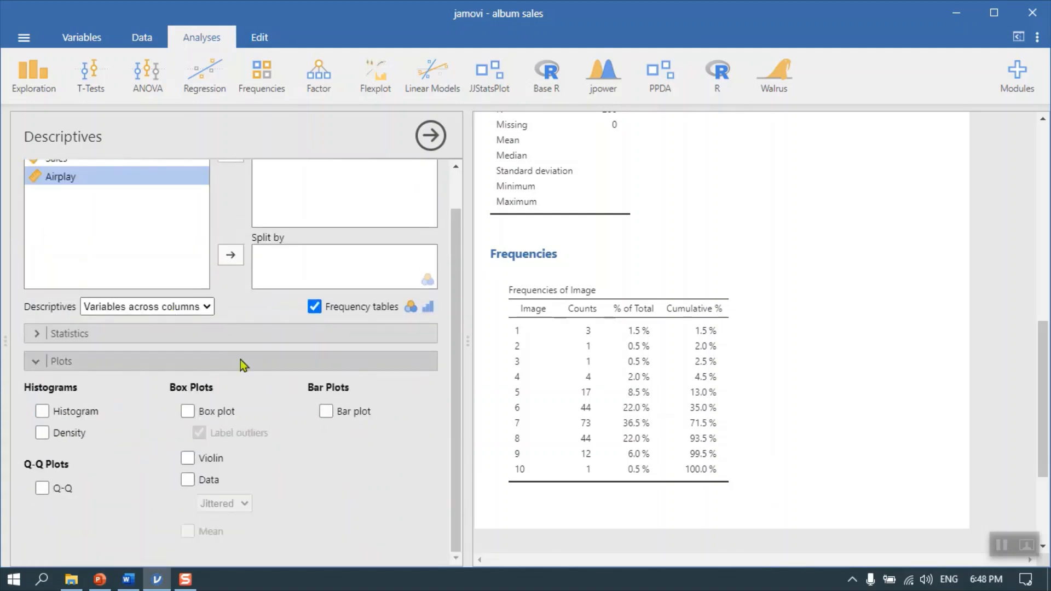
Try to plot a histogram of Image, then turn the histogram option back off
click(43, 413)
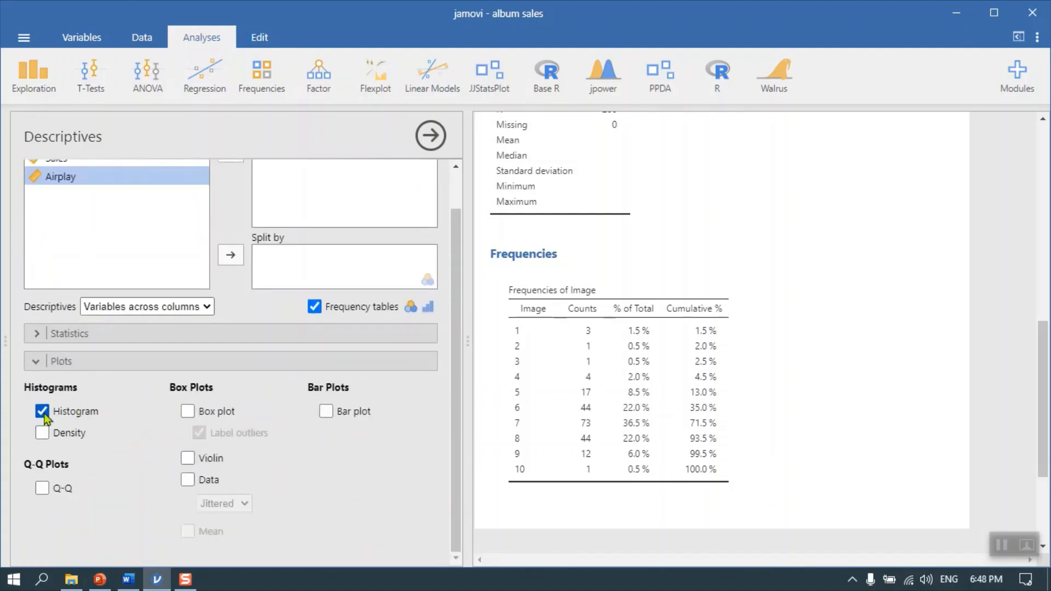
scroll(766, 465, down, 5)
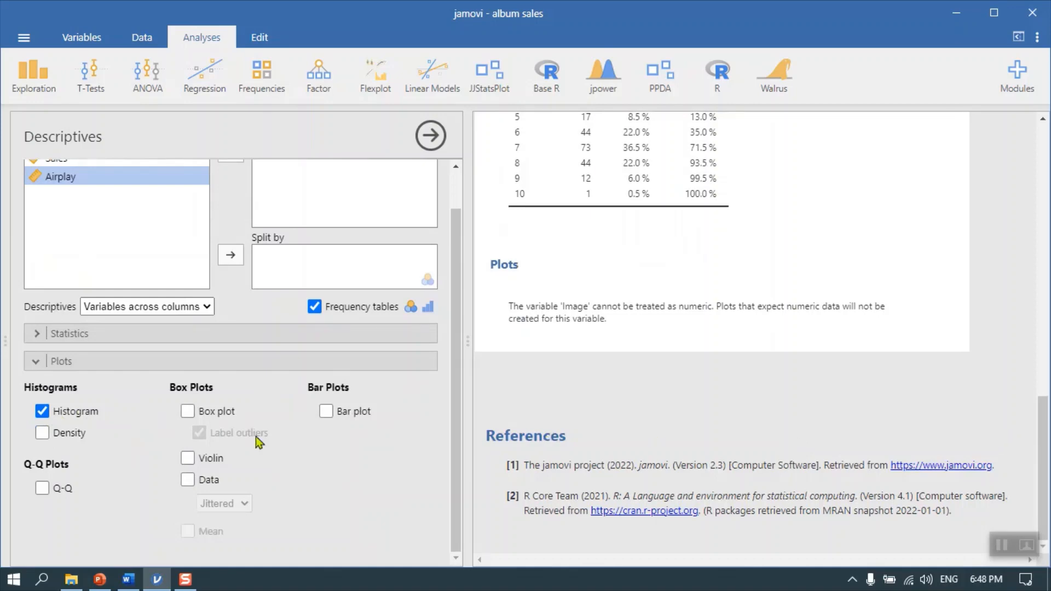
click(46, 410)
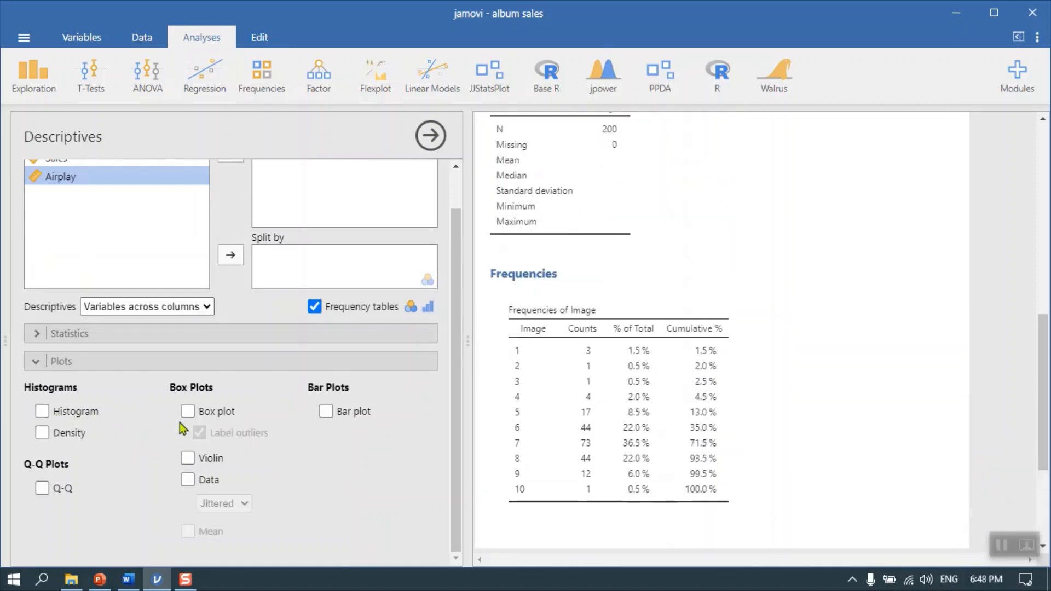
Add a bar plot of Image to the Descriptives analysis and view it
click(327, 413)
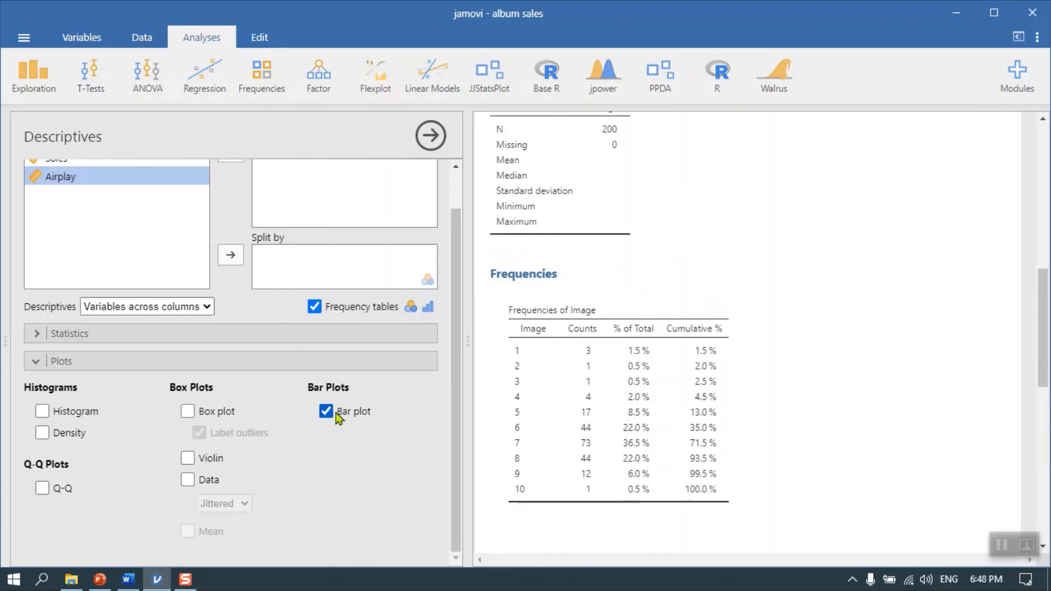
scroll(817, 428, down, 7)
scroll(957, 426, down, 1)
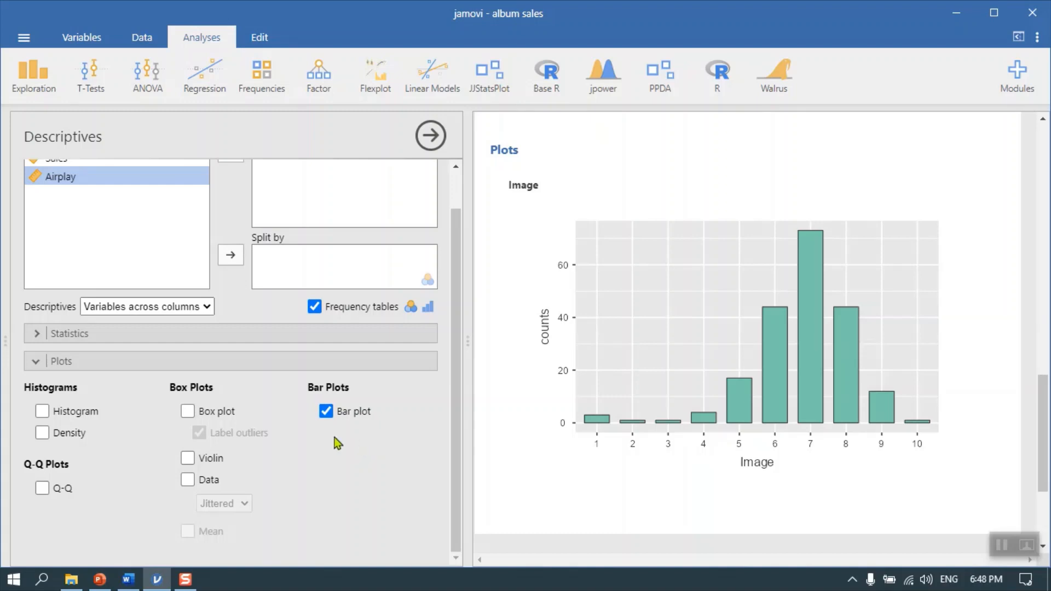
Remove Image from the Descriptives variables and turn off the frequency tables
scroll(336, 441, up, 2)
click(281, 199)
click(230, 195)
click(315, 349)
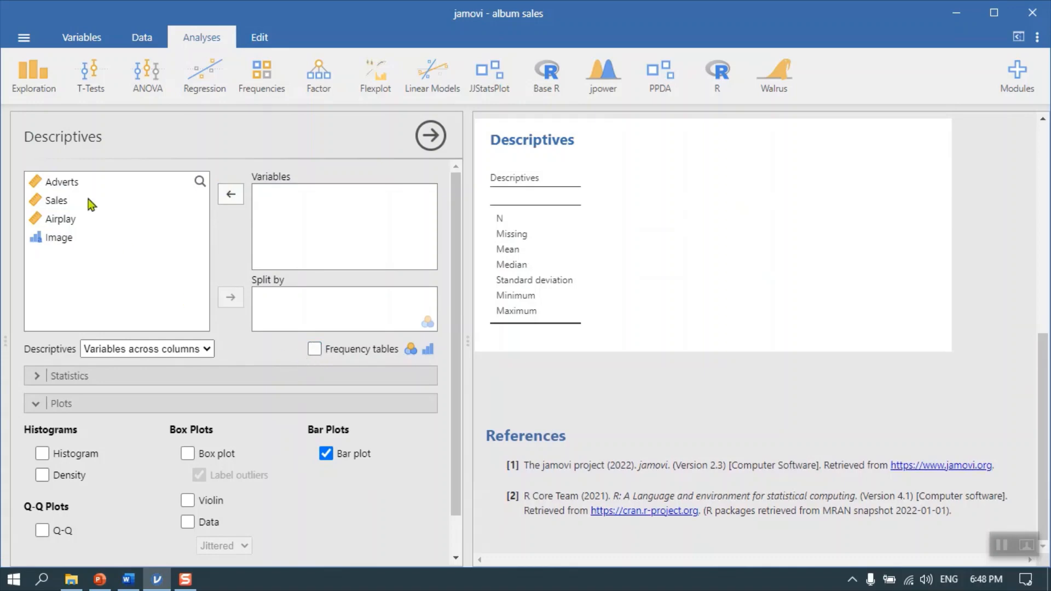
Add Adverts to the Descriptives variables and replace the bar plot with a histogram
click(63, 184)
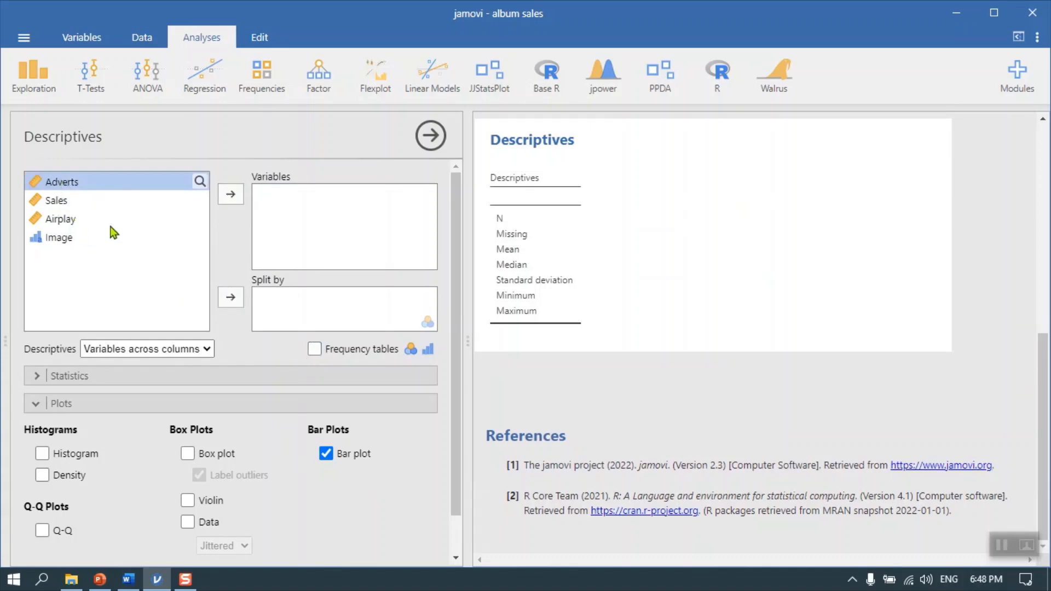
click(230, 198)
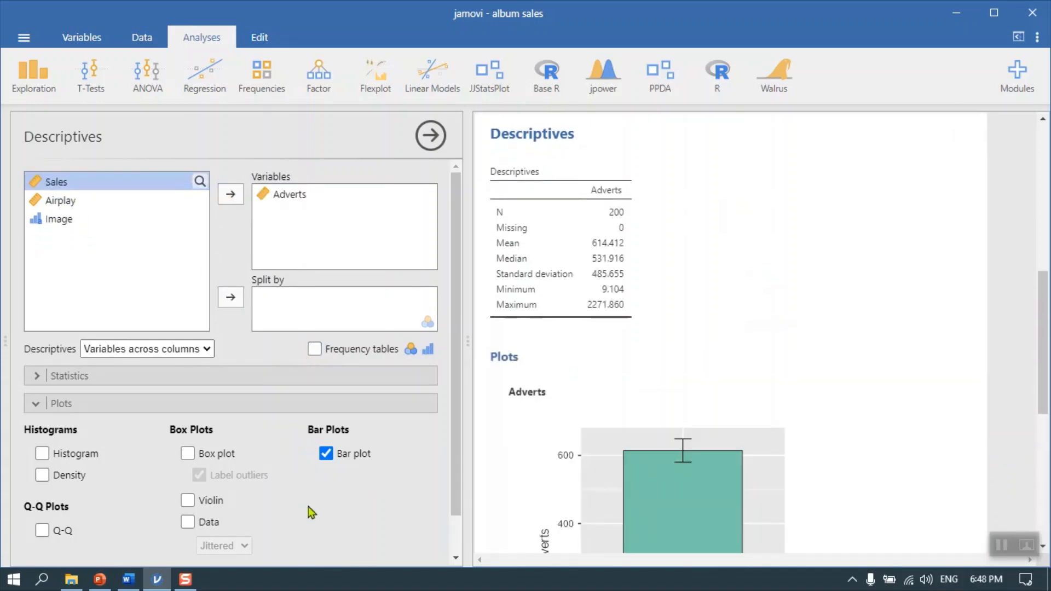
scroll(306, 500, down, 1)
click(331, 415)
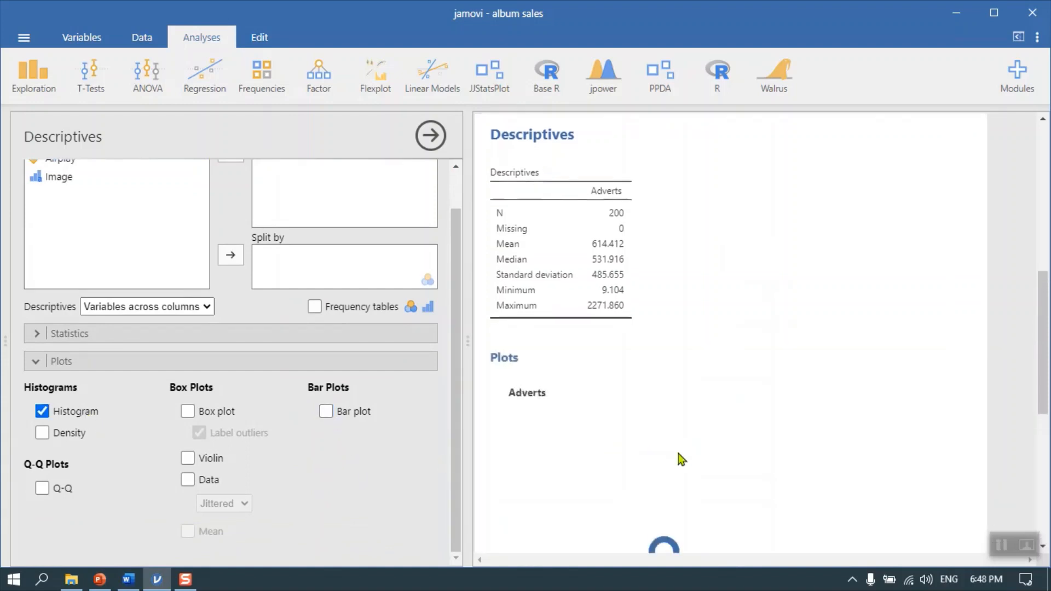
scroll(793, 462, down, 4)
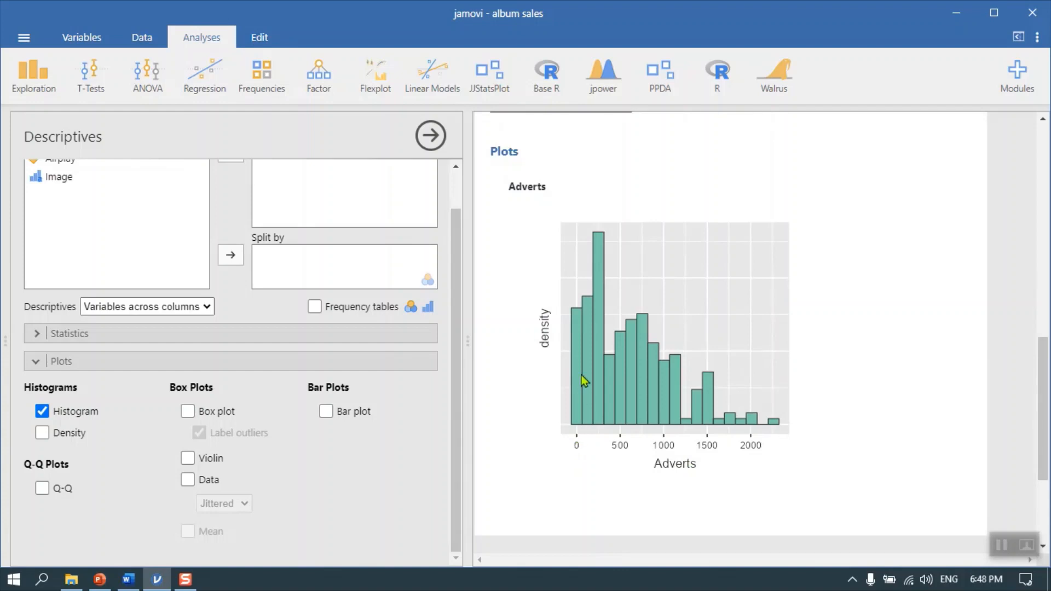
Add a density curve to the Adverts histogram and include a Q-Q plot
click(71, 438)
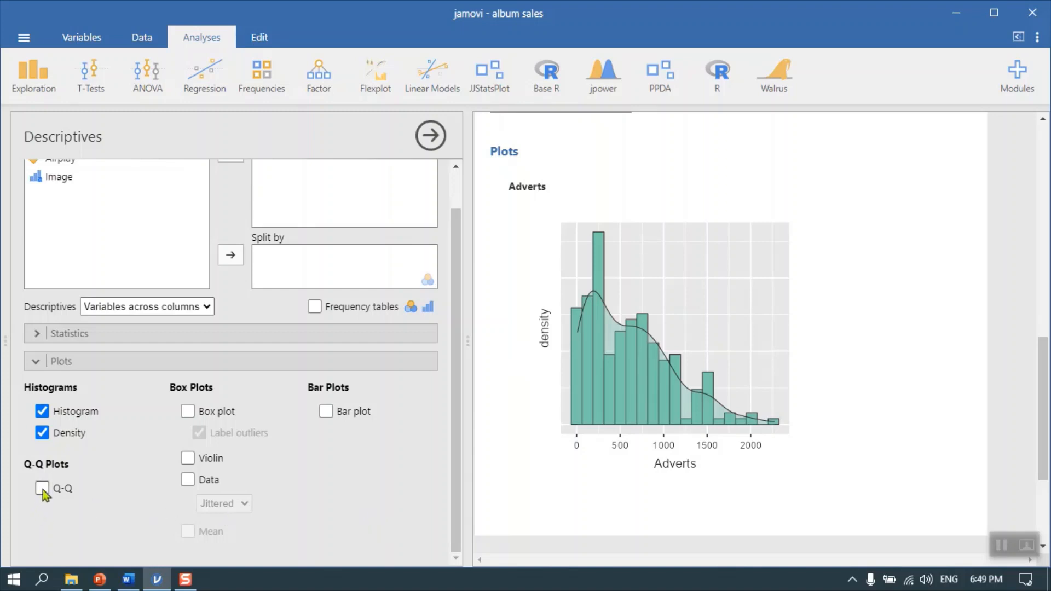
scroll(754, 462, down, 5)
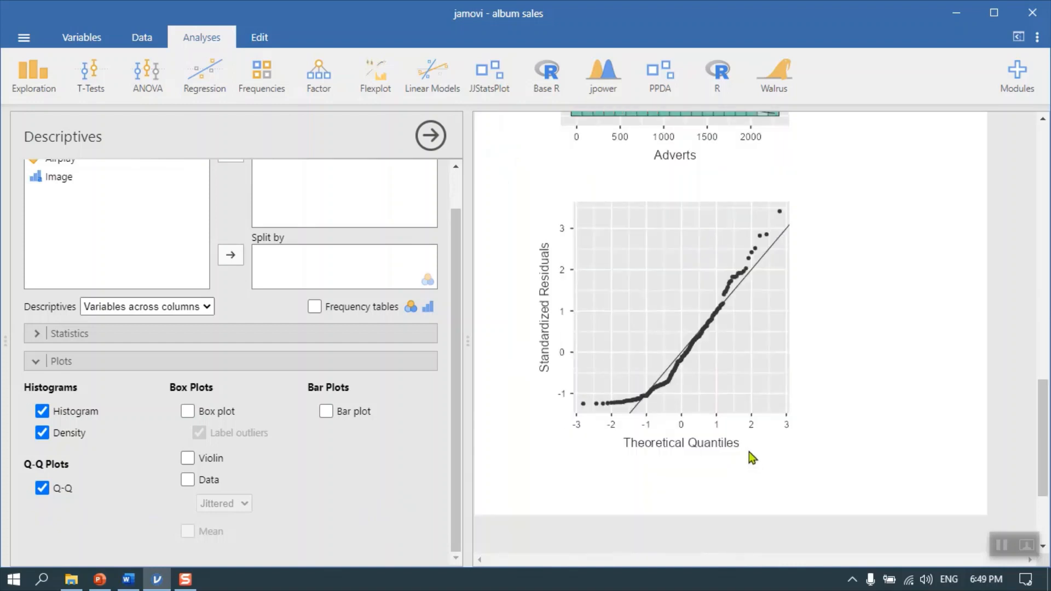
scroll(717, 334, up, 2)
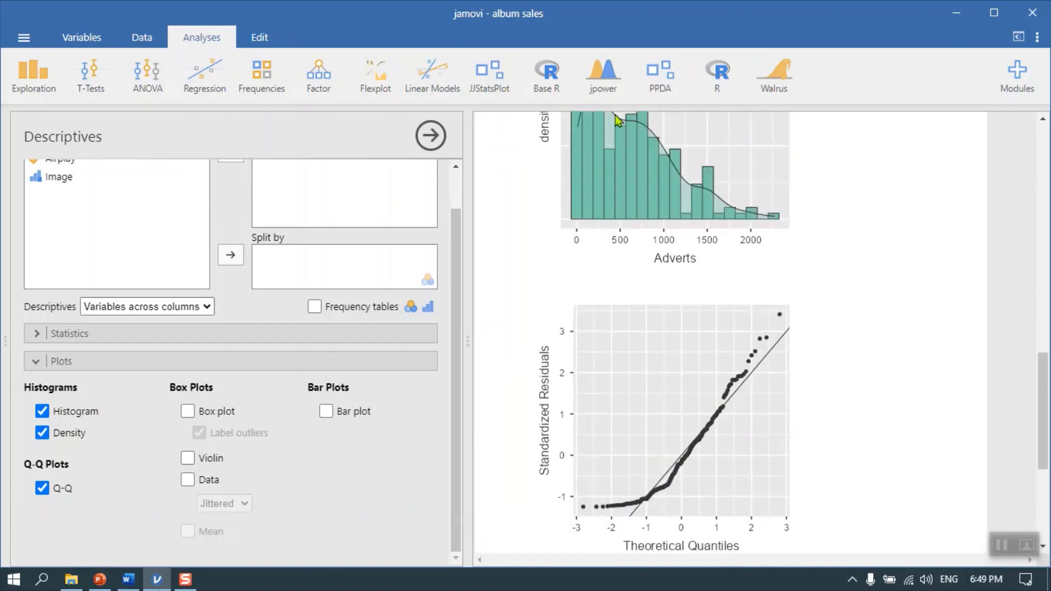
Add a box plot of Adverts with labelled outliers and compare it with the histogram and Q-Q plot
click(214, 414)
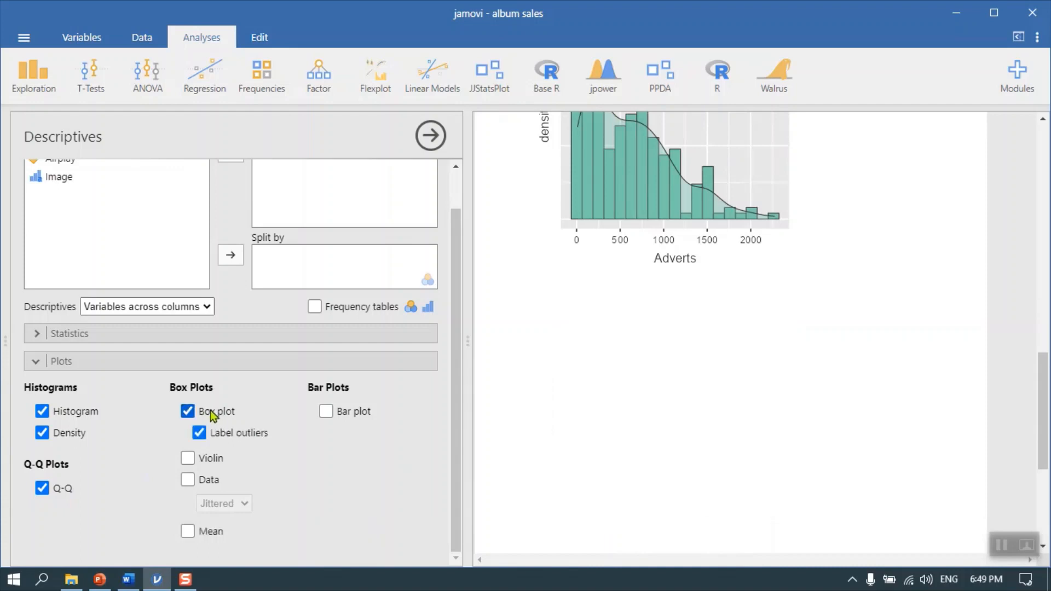
scroll(897, 417, down, 2)
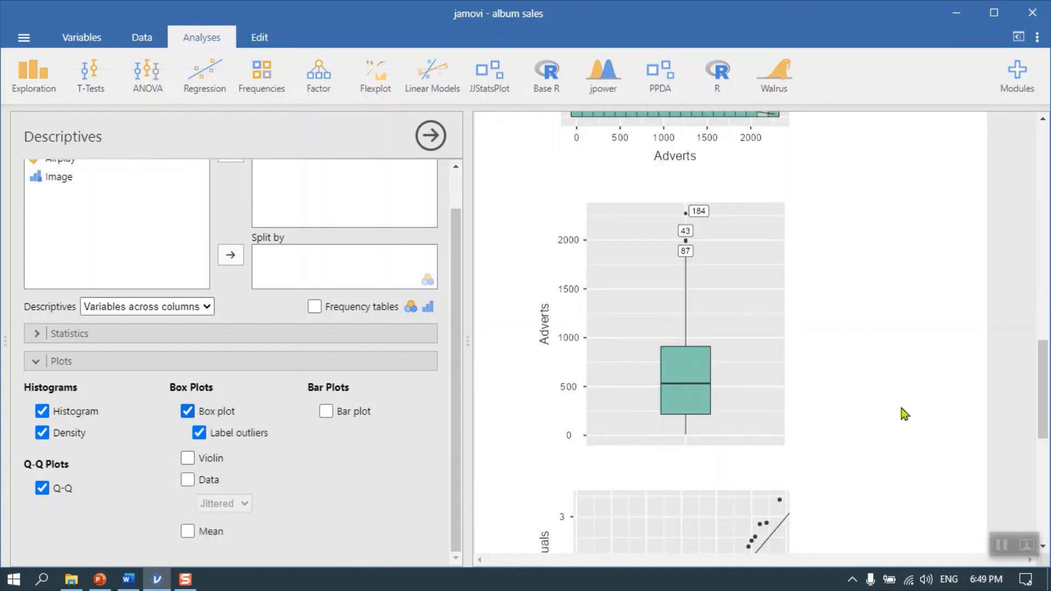
scroll(893, 425, up, 2)
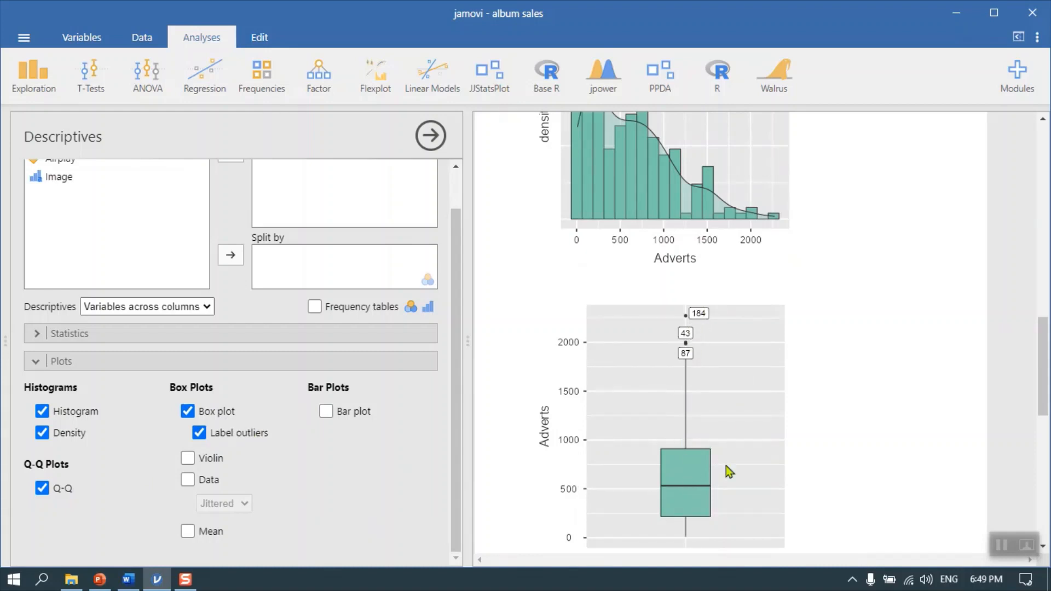
scroll(728, 466, down, 2)
scroll(688, 390, up, 2)
scroll(840, 344, down, 6)
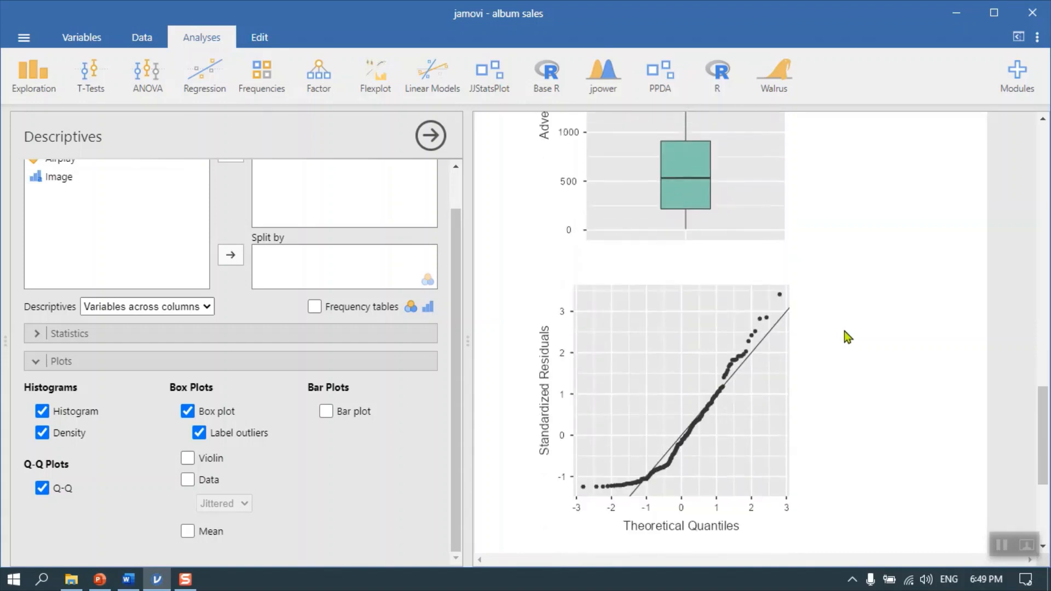
scroll(845, 335, up, 8)
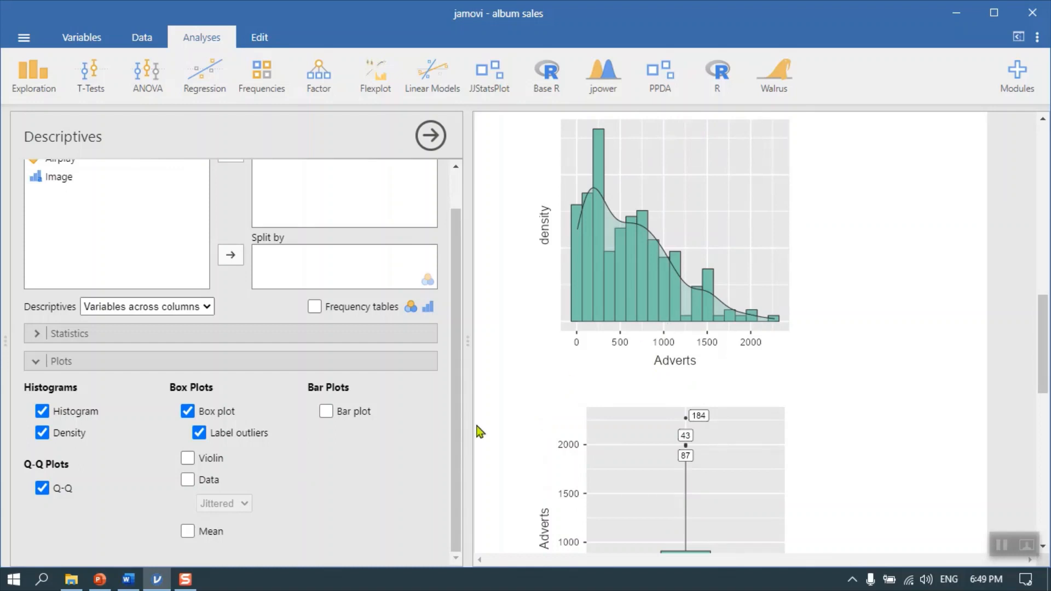
Overlay a violin on the Adverts box plot, briefly hiding the box plot and restoring it
click(187, 461)
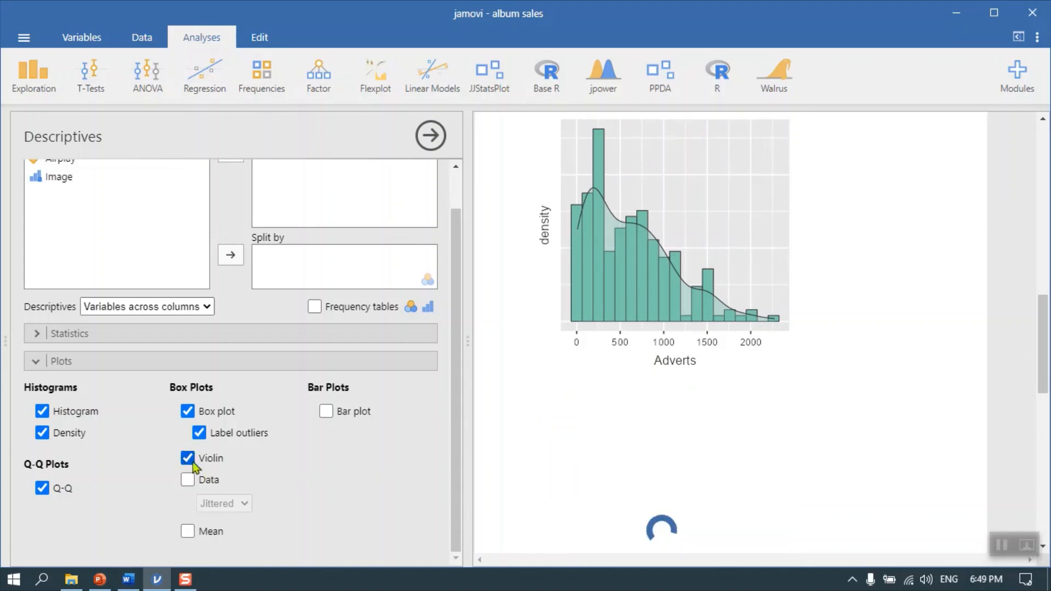
scroll(773, 440, down, 2)
scroll(772, 438, down, 3)
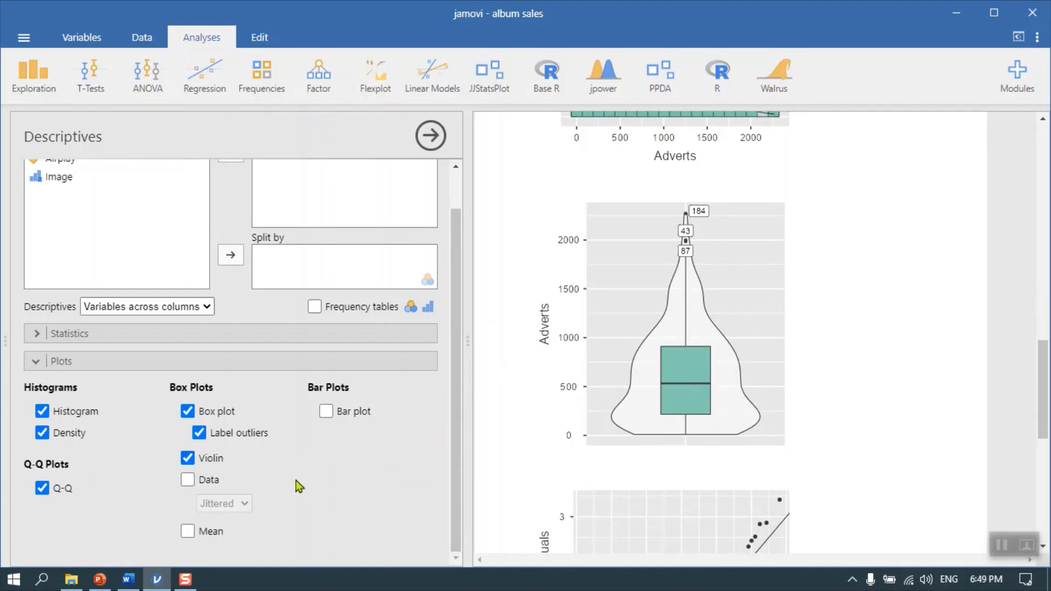
click(192, 411)
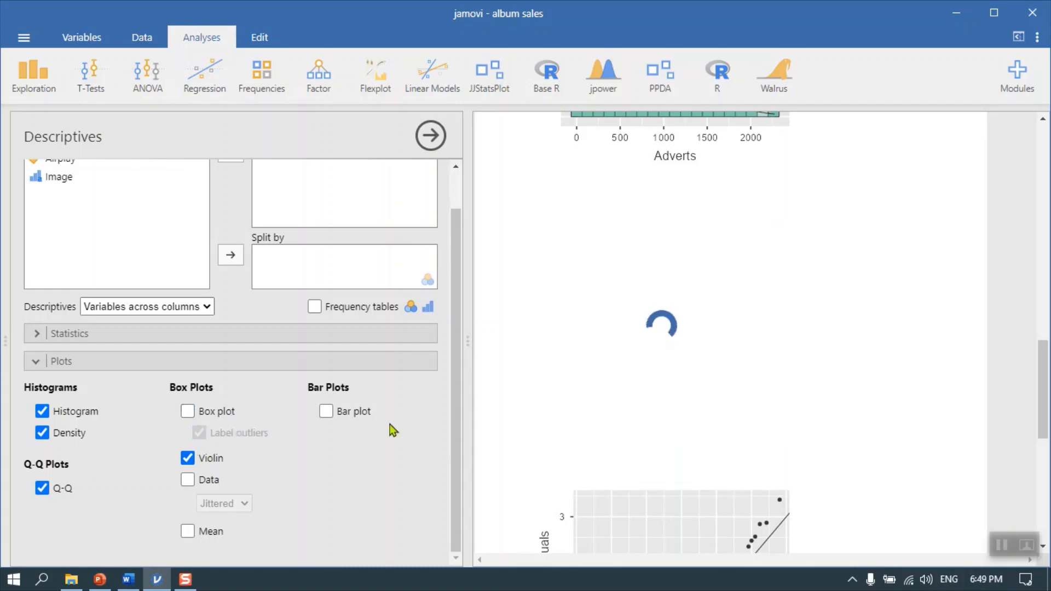
click(188, 411)
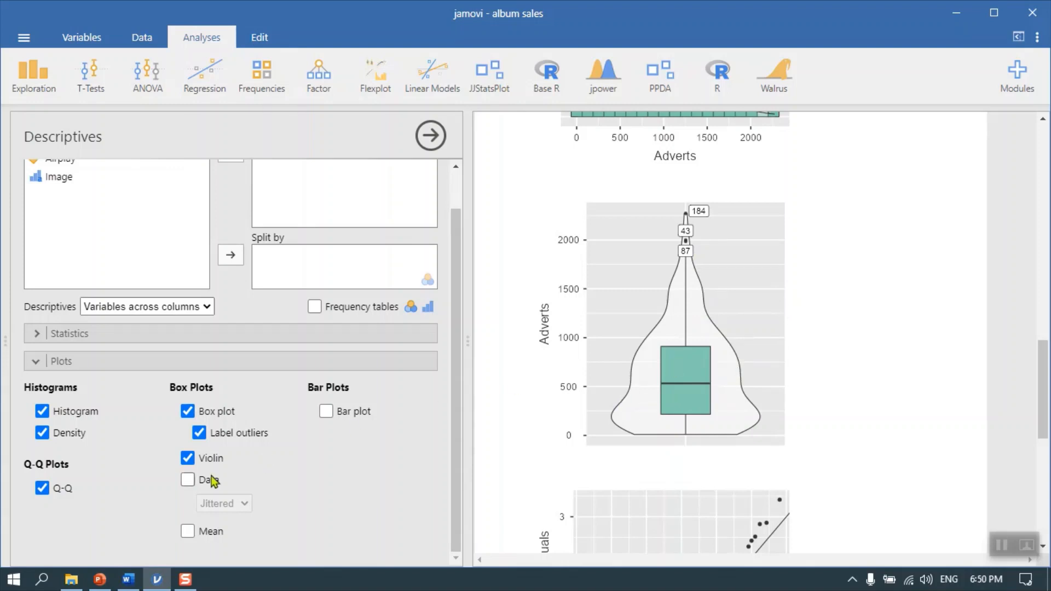
Overlay jittered data points and the mean on the Adverts box plot
click(188, 480)
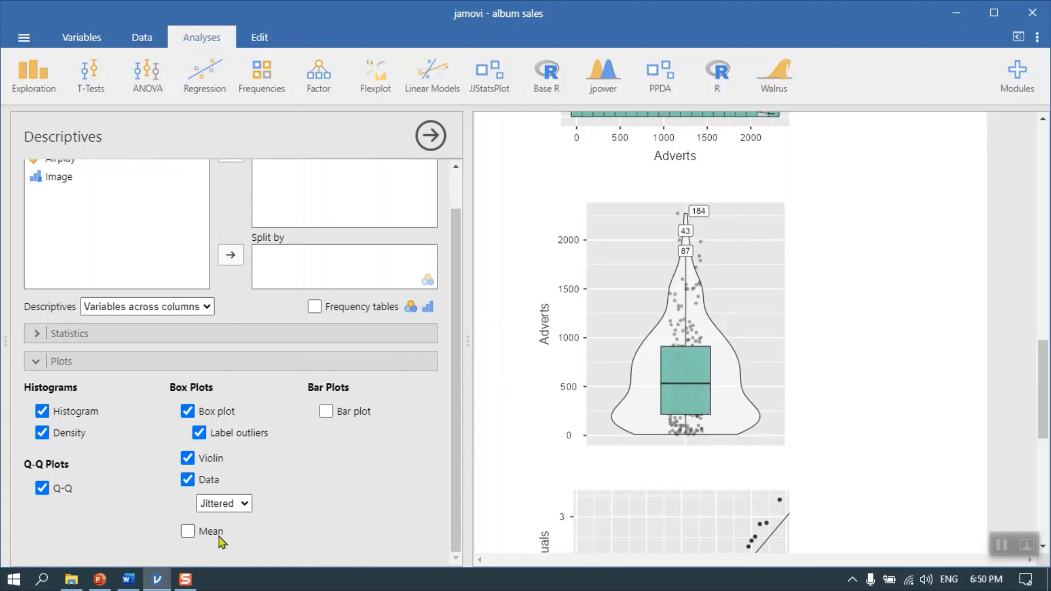
click(188, 530)
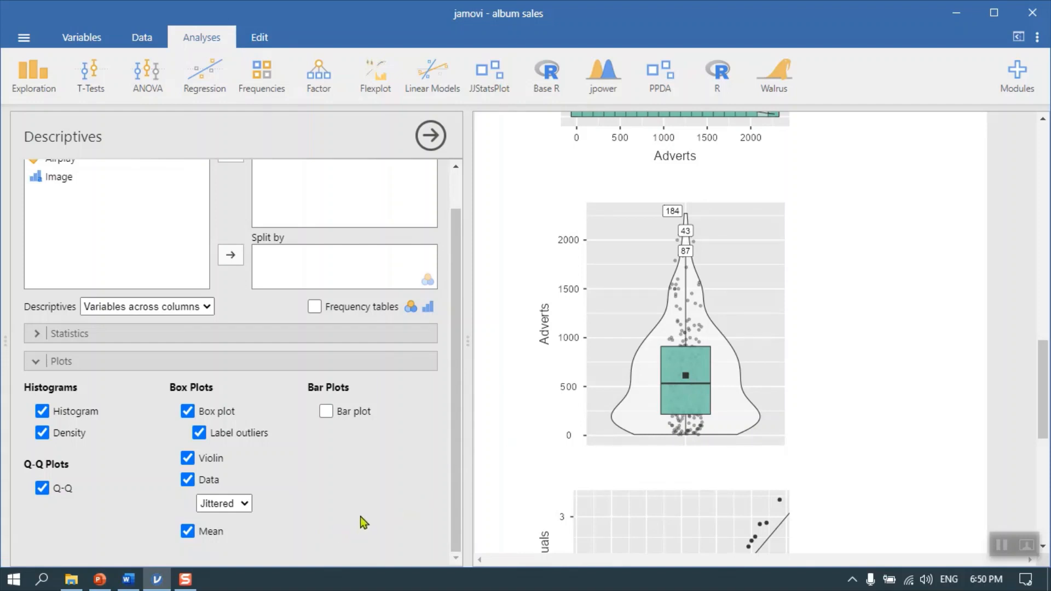
scroll(356, 512, up, 2)
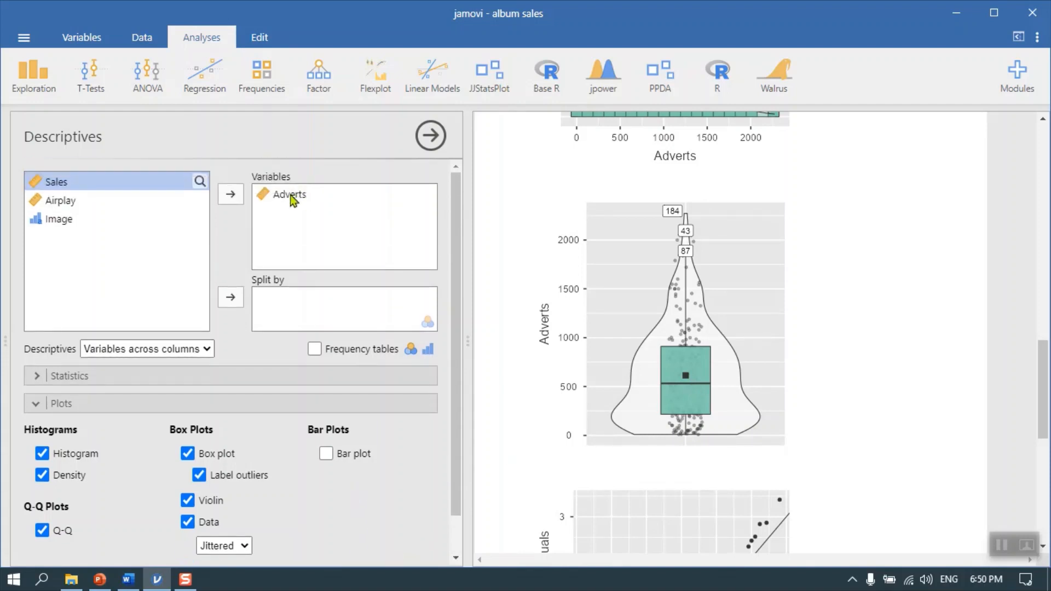
click(289, 195)
click(230, 195)
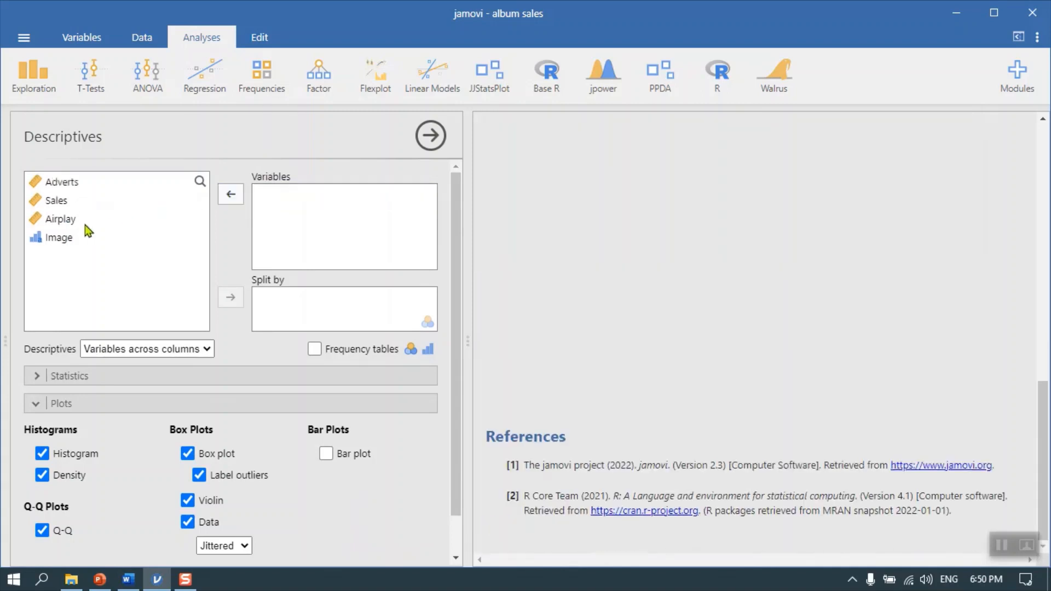
click(62, 182)
click(231, 195)
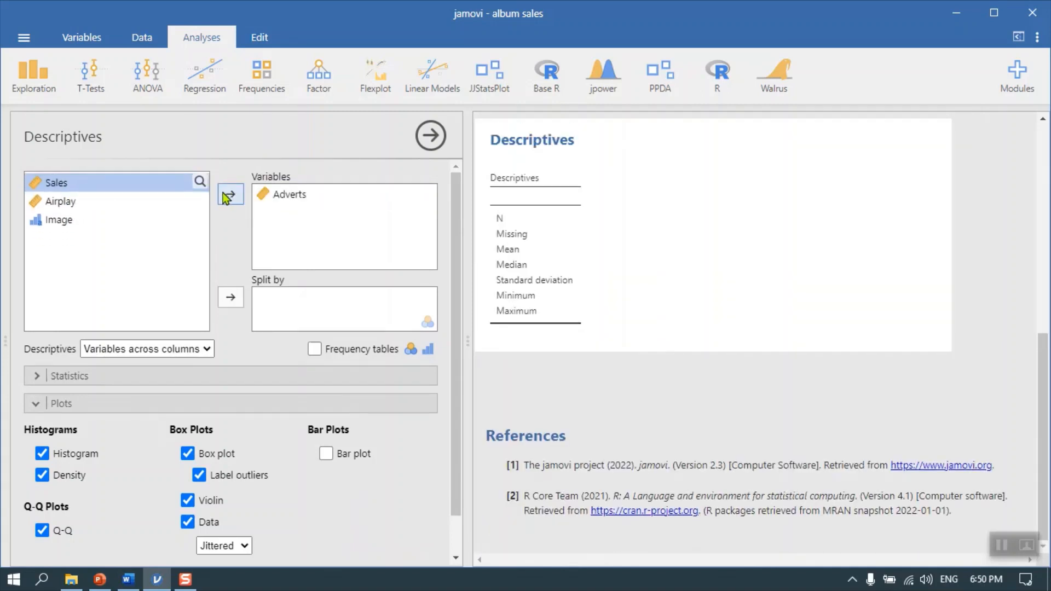
scroll(876, 359, down, 4)
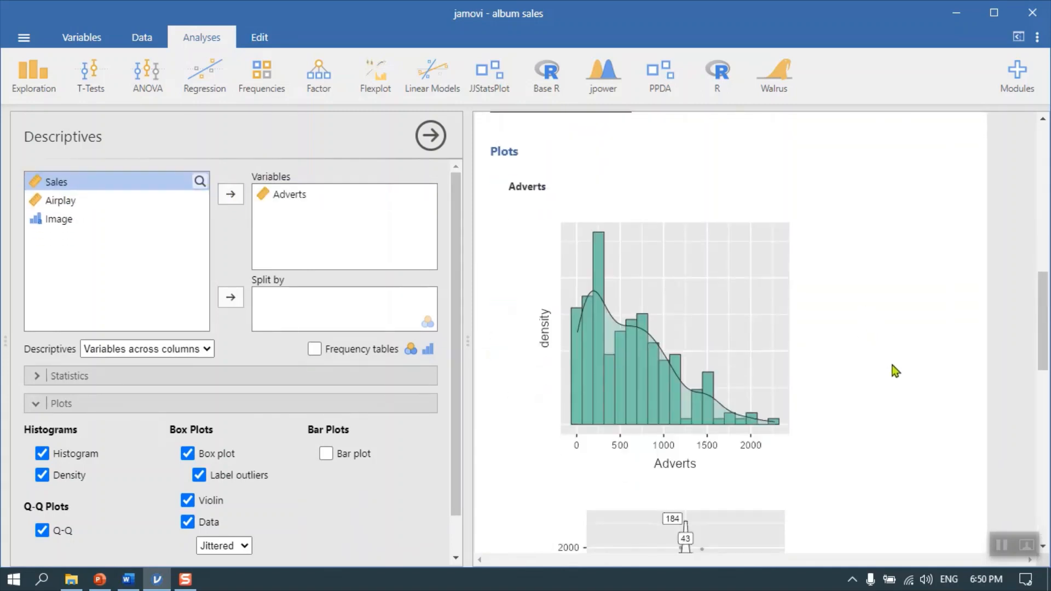
scroll(892, 361, up, 4)
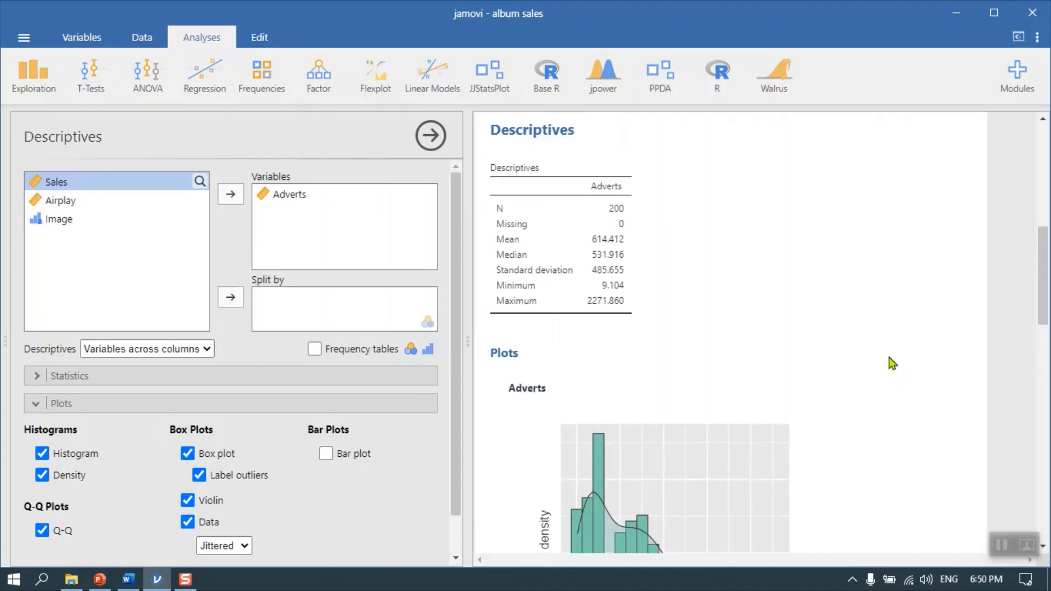
Replace Adverts with Sales as the variable in the Descriptives analysis
click(264, 198)
click(231, 195)
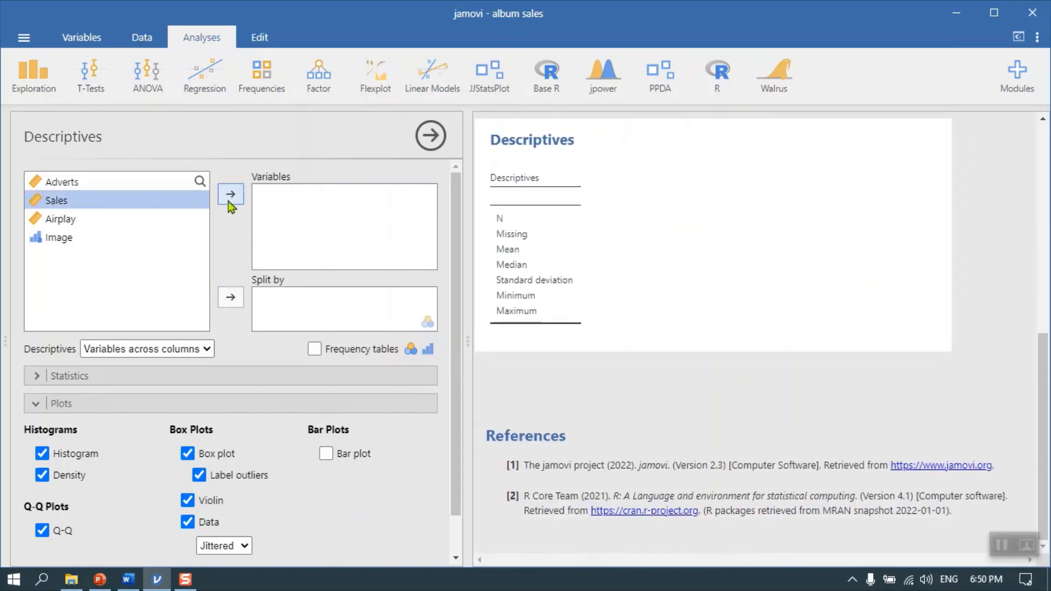
click(237, 200)
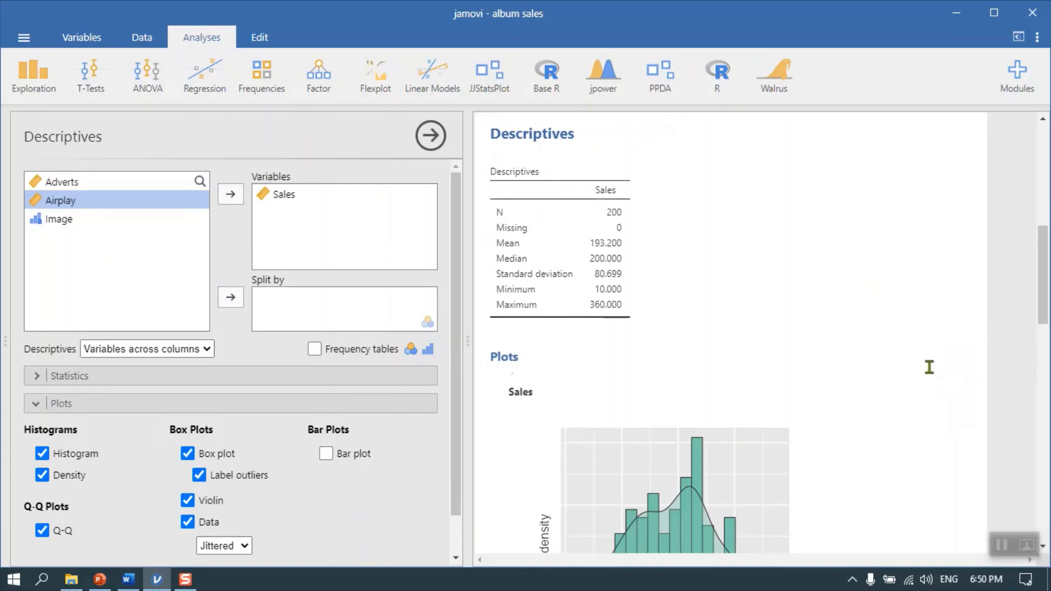
Examine the Sales descriptives table, histogram with density curve, and box plot with violin overlay
scroll(929, 366, down, 3)
scroll(931, 360, up, 3)
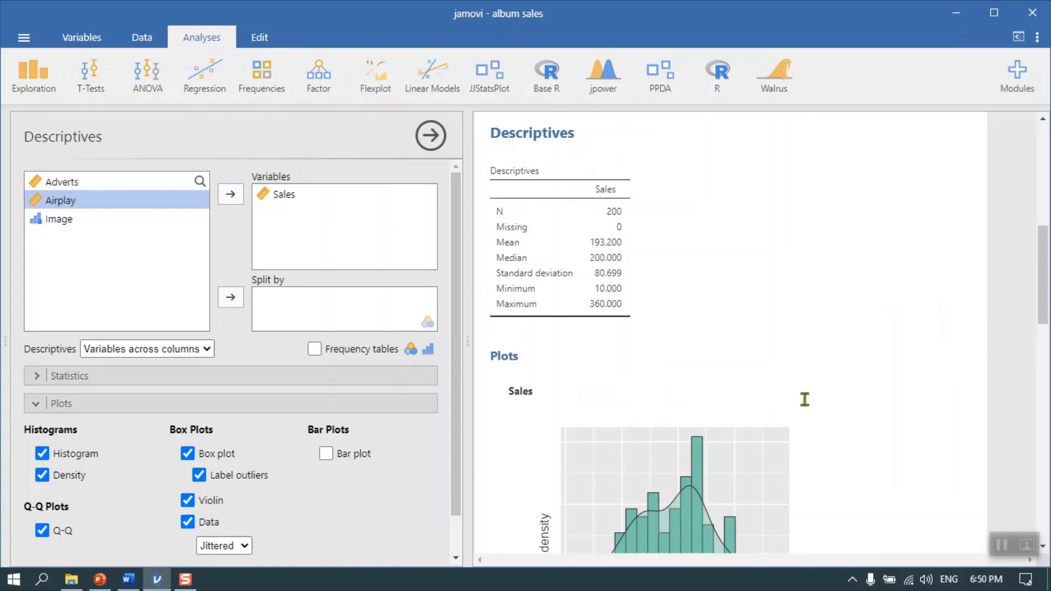
scroll(804, 391, down, 3)
scroll(655, 362, down, 2)
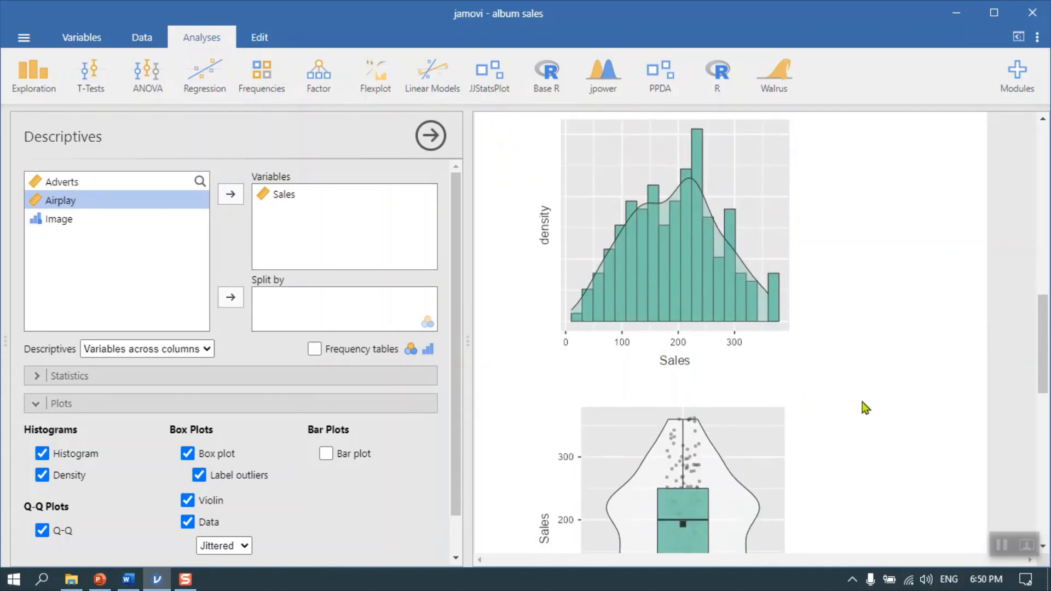
scroll(860, 402, down, 2)
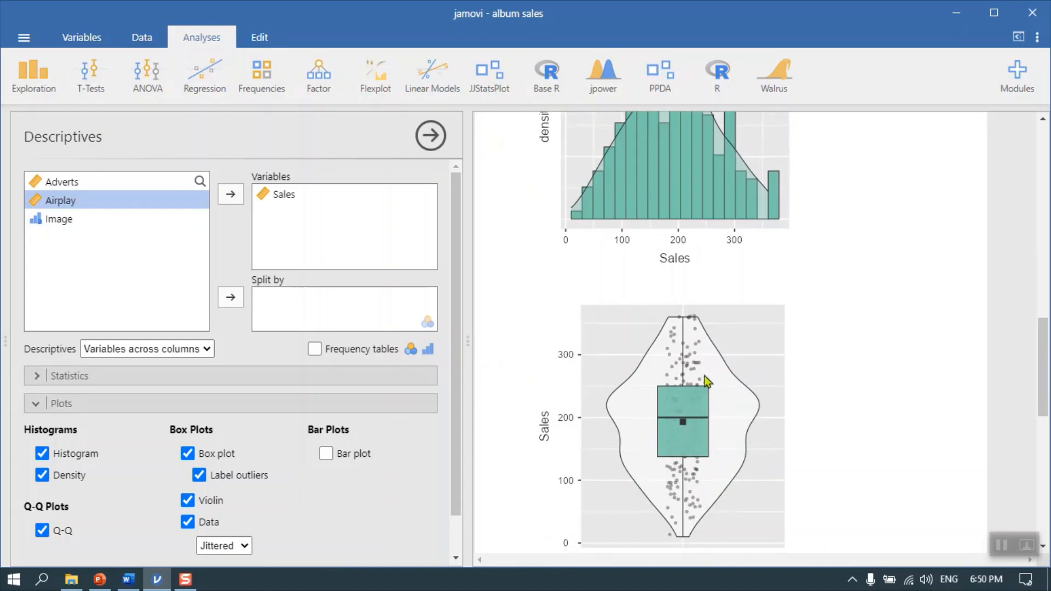
scroll(651, 210, up, 2)
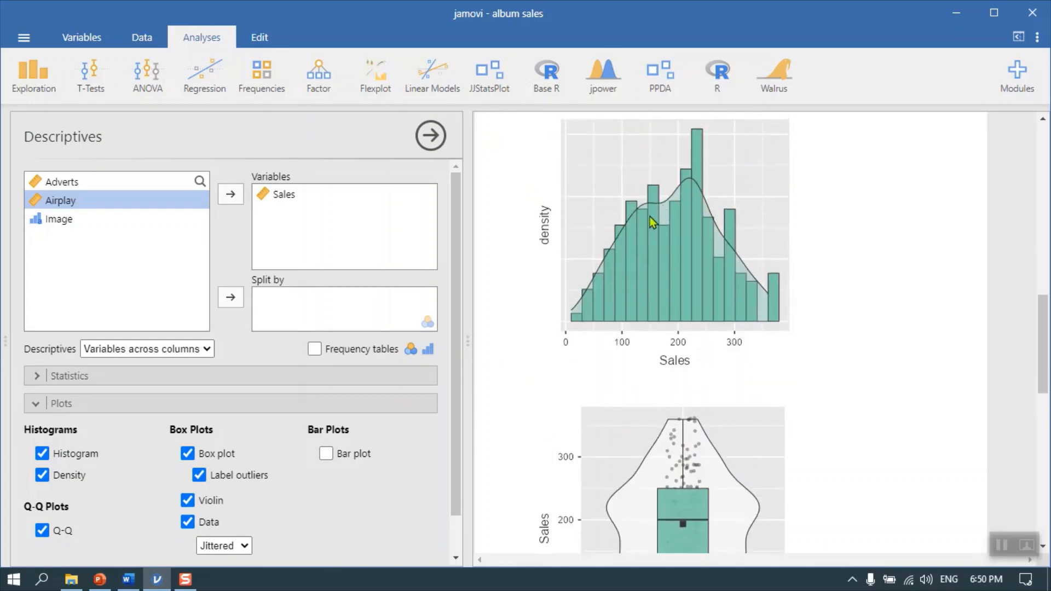
scroll(728, 470, down, 2)
scroll(447, 474, down, 1)
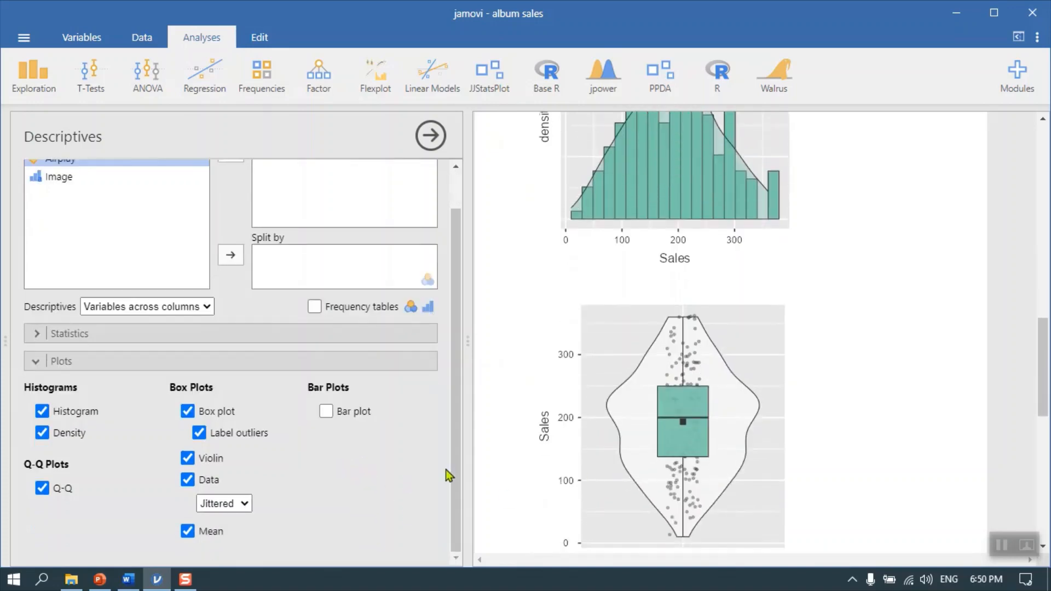
Examine the Sales Q-Q plot and compare it with the Sales box plot and histogram
scroll(707, 447, down, 2)
scroll(708, 448, down, 4)
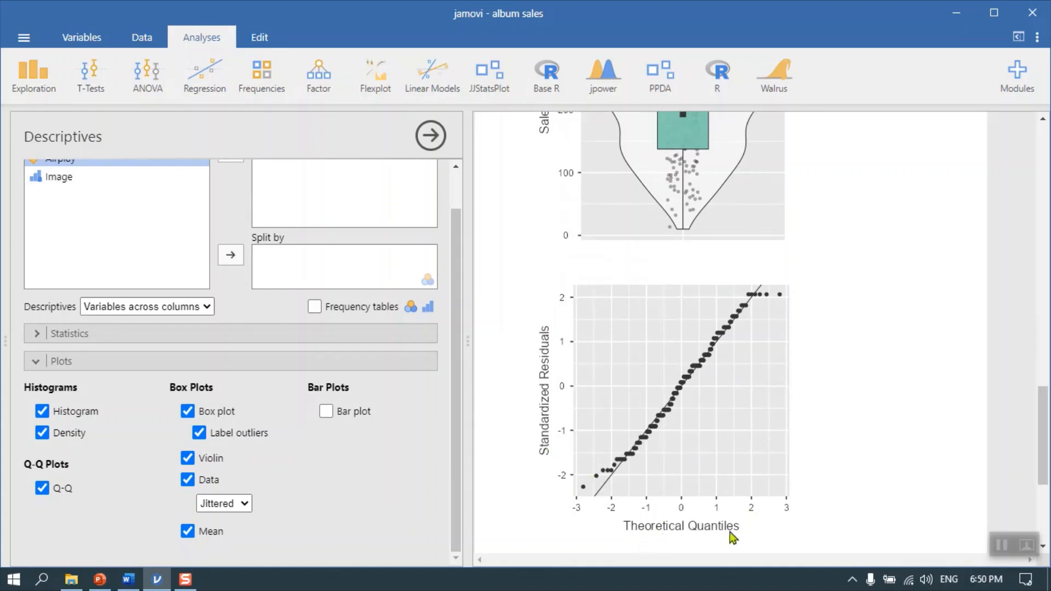
scroll(736, 522, up, 2)
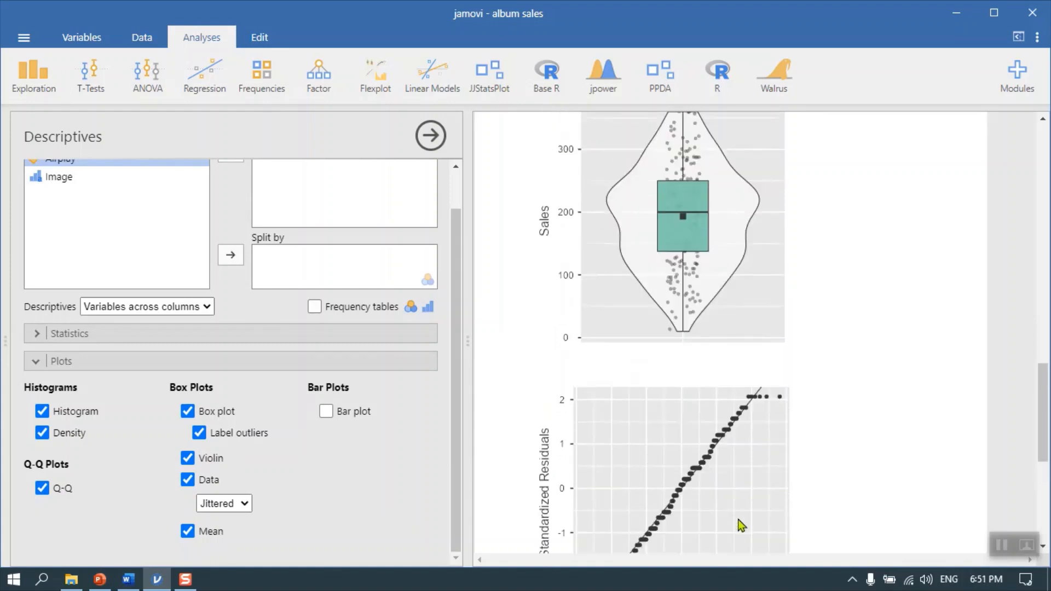
scroll(736, 523, down, 2)
scroll(734, 517, up, 4)
scroll(753, 500, down, 3)
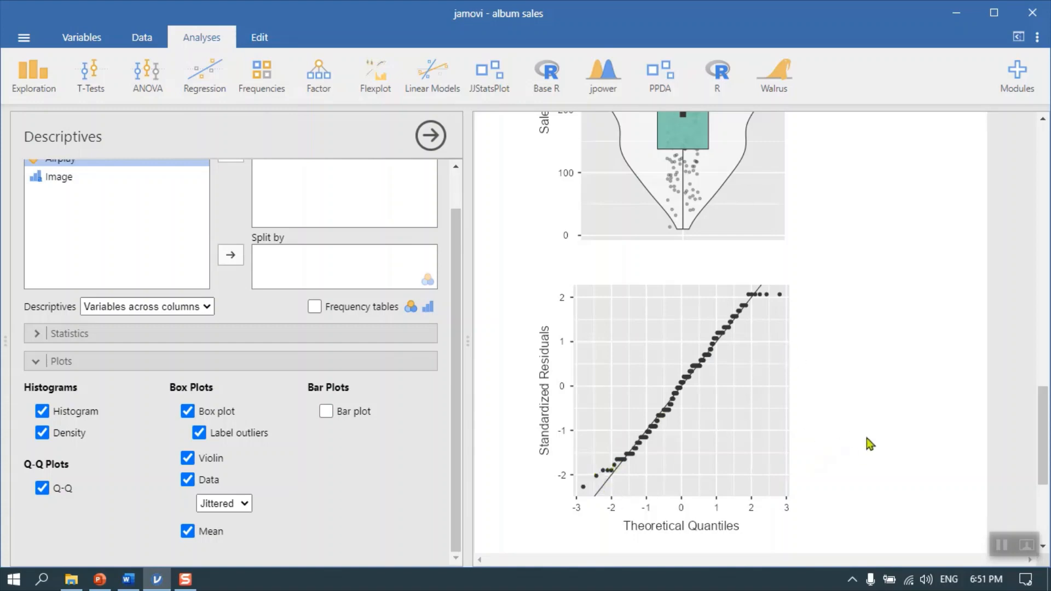
scroll(862, 449, up, 10)
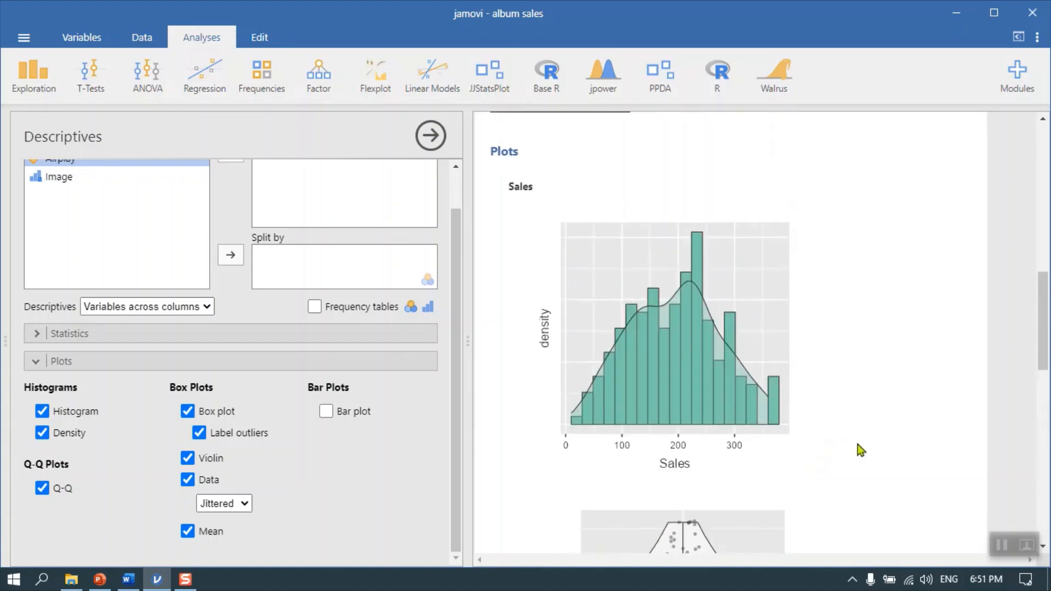
scroll(839, 467, down, 5)
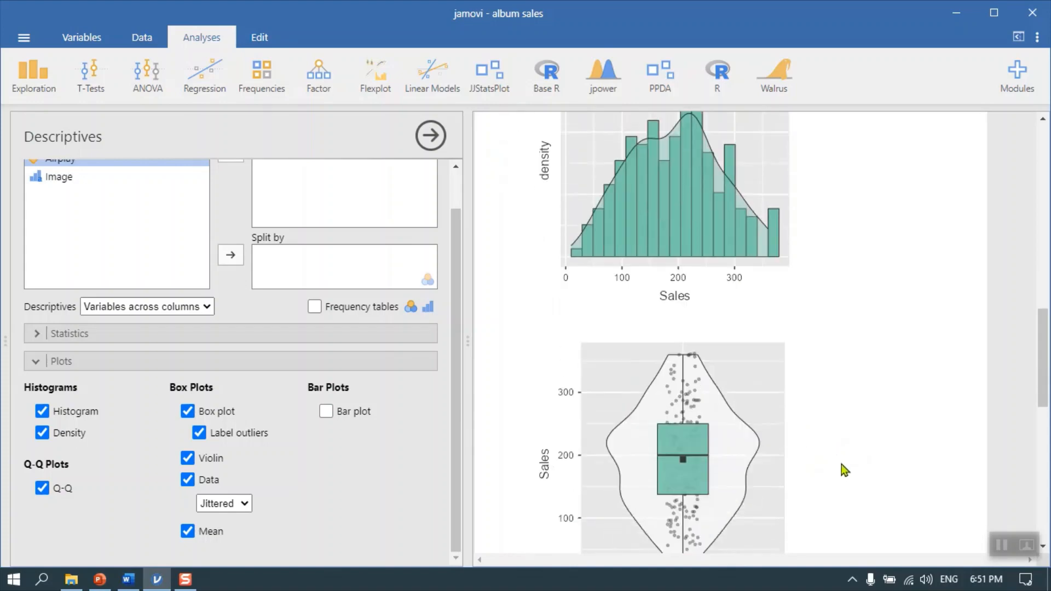
Close the Descriptives options and remove all existing analyses from the results
click(430, 136)
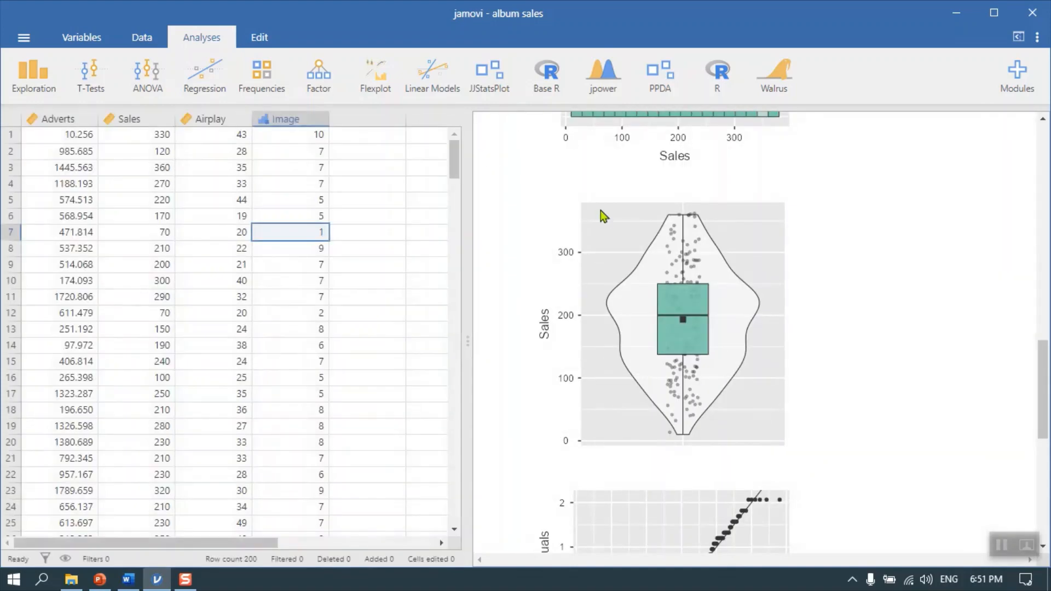
scroll(597, 221, up, 5)
scroll(593, 216, up, 10)
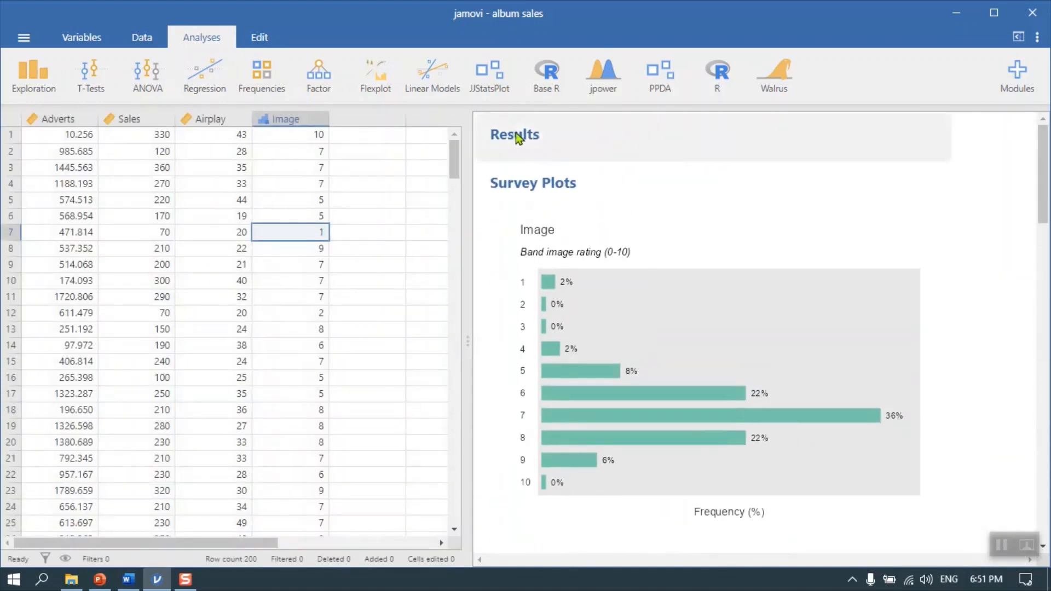
right_click(517, 133)
mouse_move(514, 115)
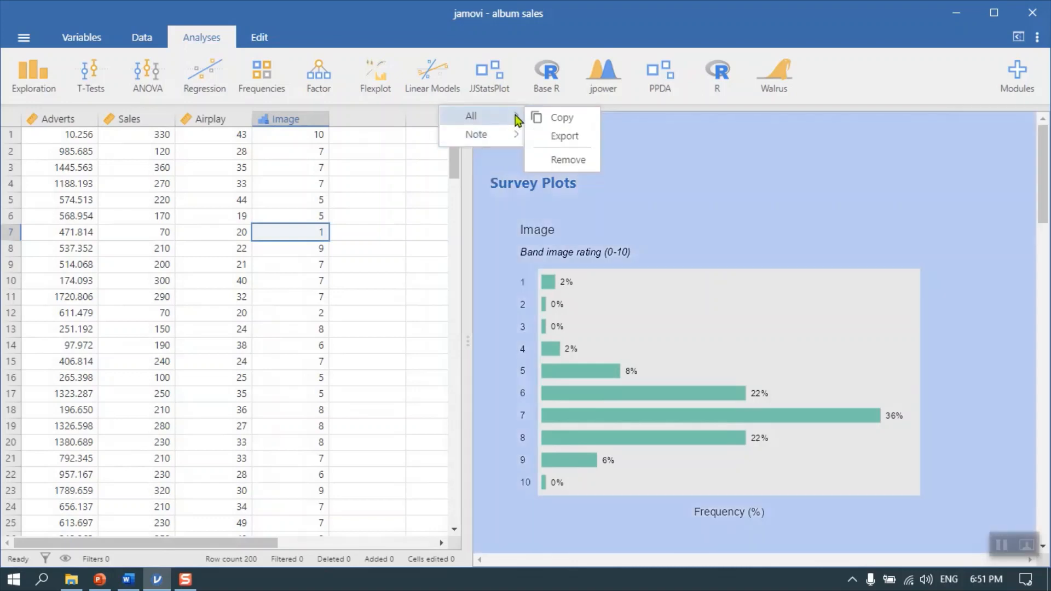
click(556, 159)
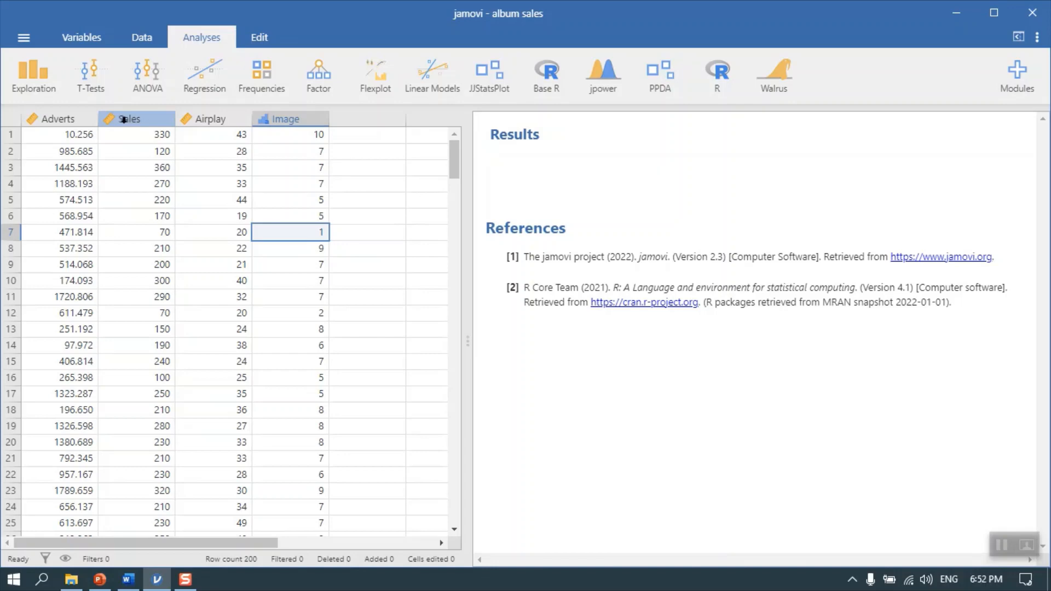
Create an Exploration scatterplot with Adverts on the x-axis and Sales on the y-axis
click(39, 71)
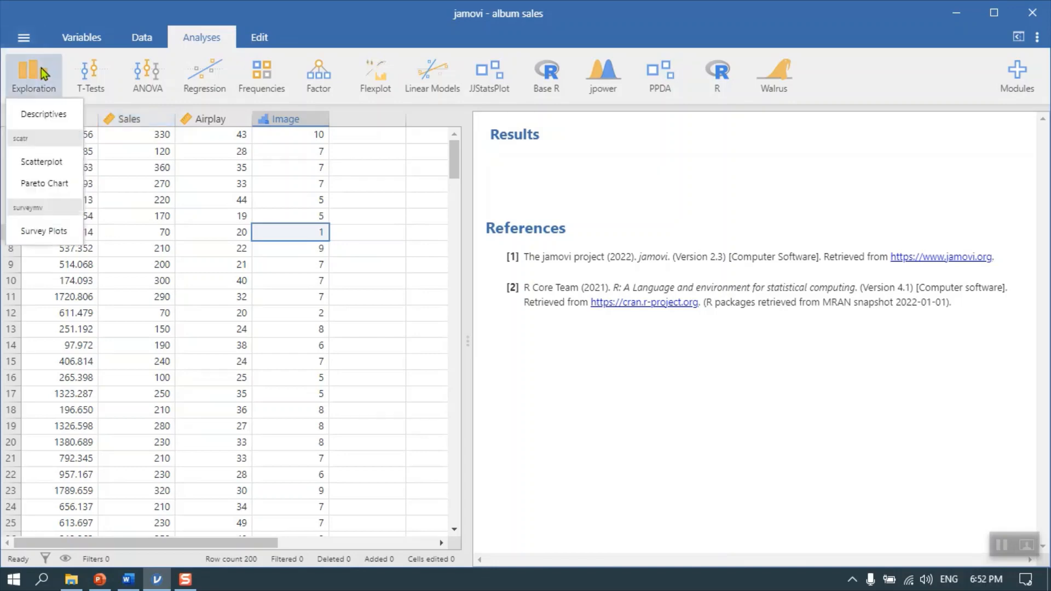
click(42, 163)
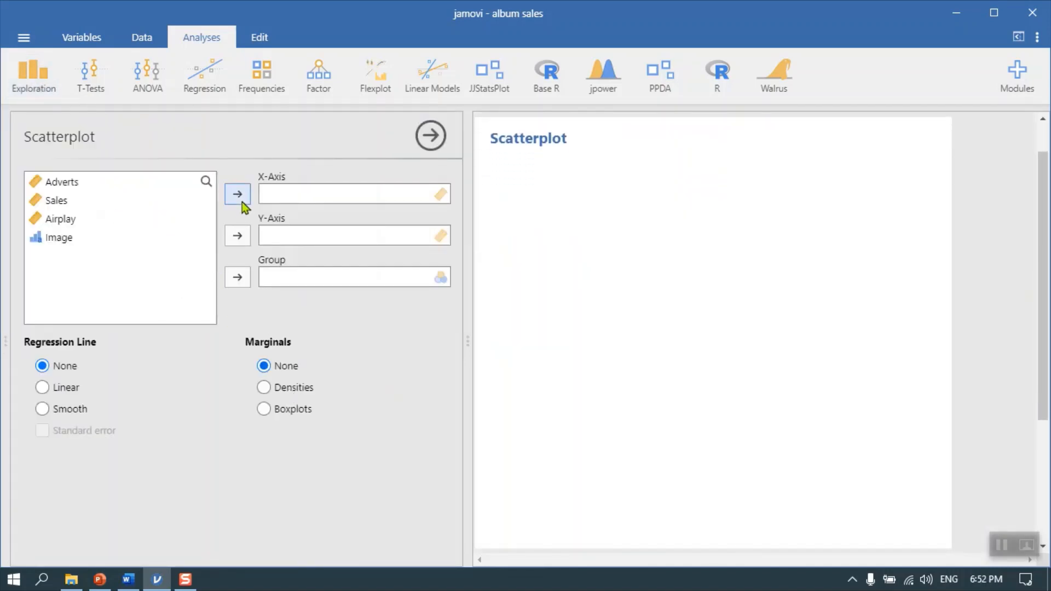
click(59, 204)
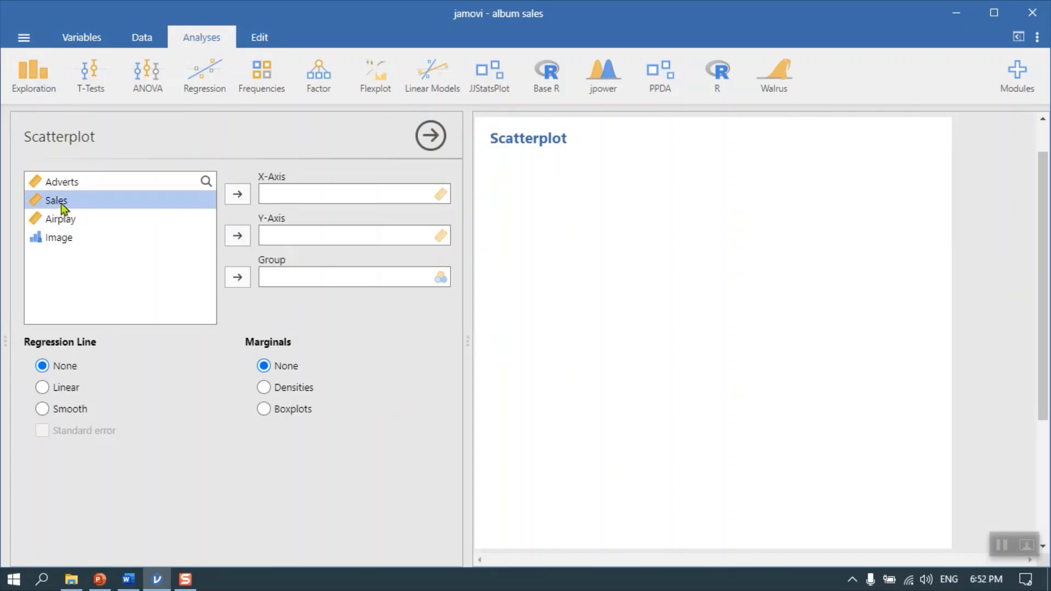
click(237, 239)
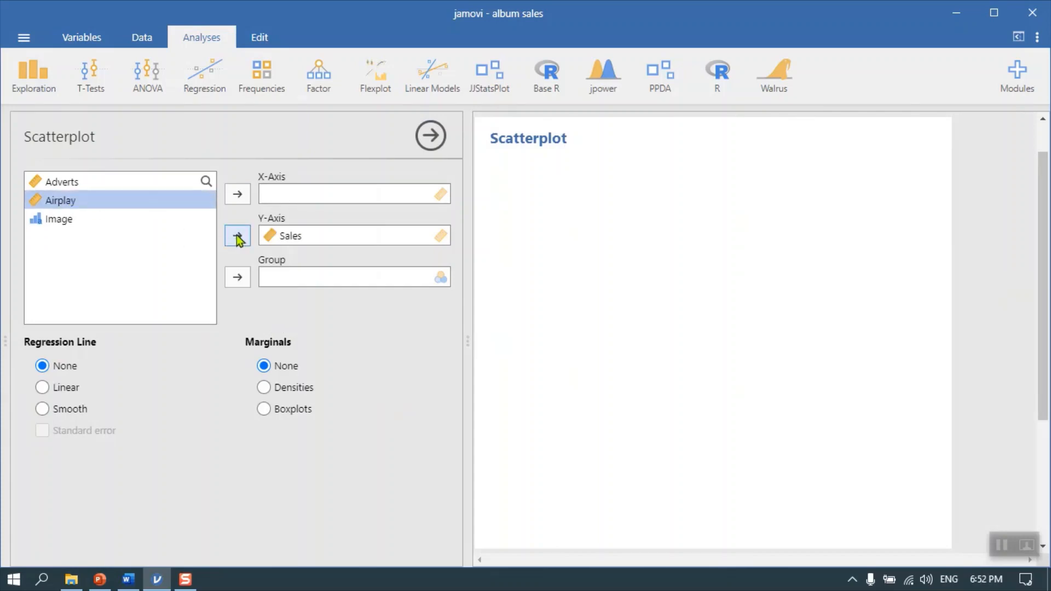
click(71, 182)
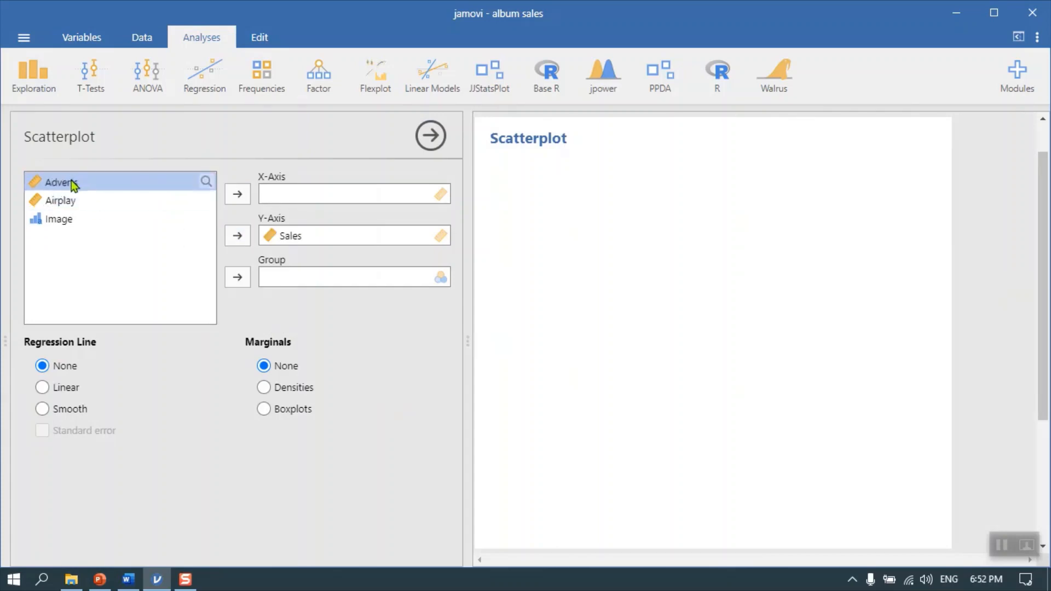
click(240, 197)
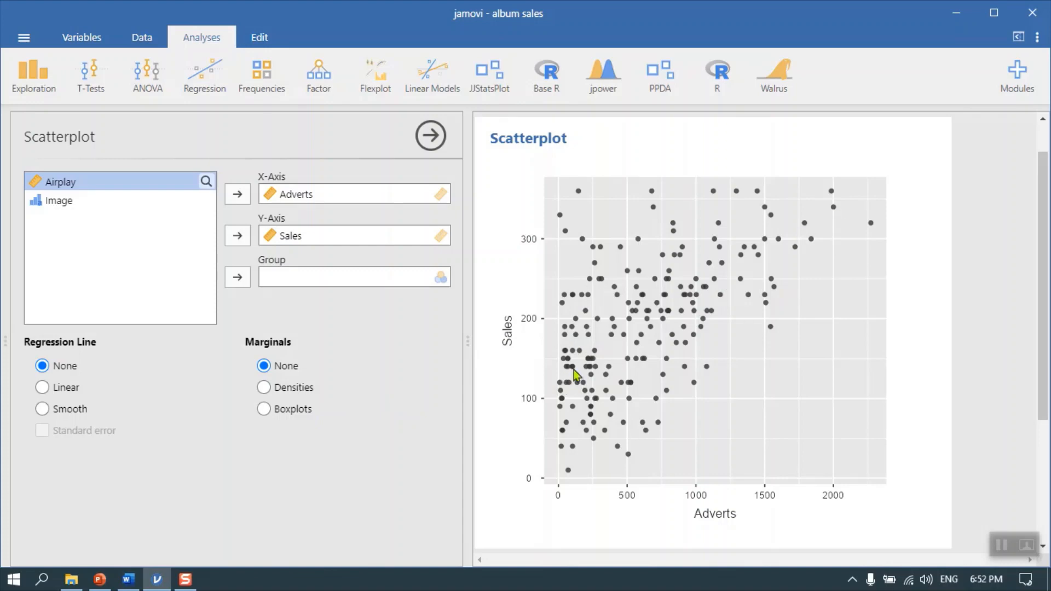
Add marginal densities to the scatterplot and examine the distribution shapes of Adverts and Sales
click(268, 390)
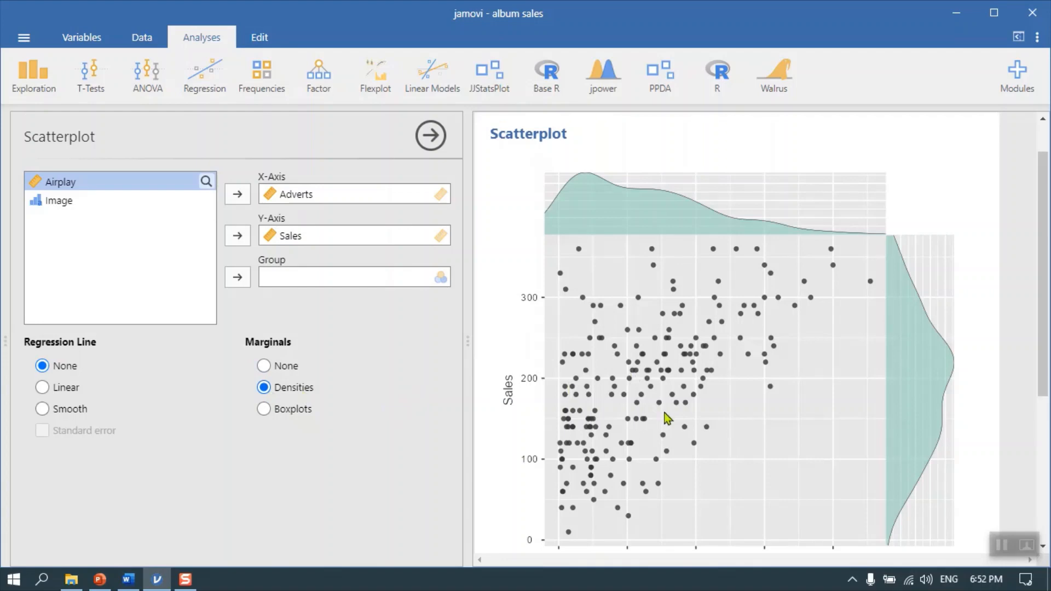
scroll(681, 391, down, 4)
scroll(680, 382, up, 4)
scroll(629, 418, down, 4)
scroll(637, 426, up, 4)
scroll(629, 511, down, 4)
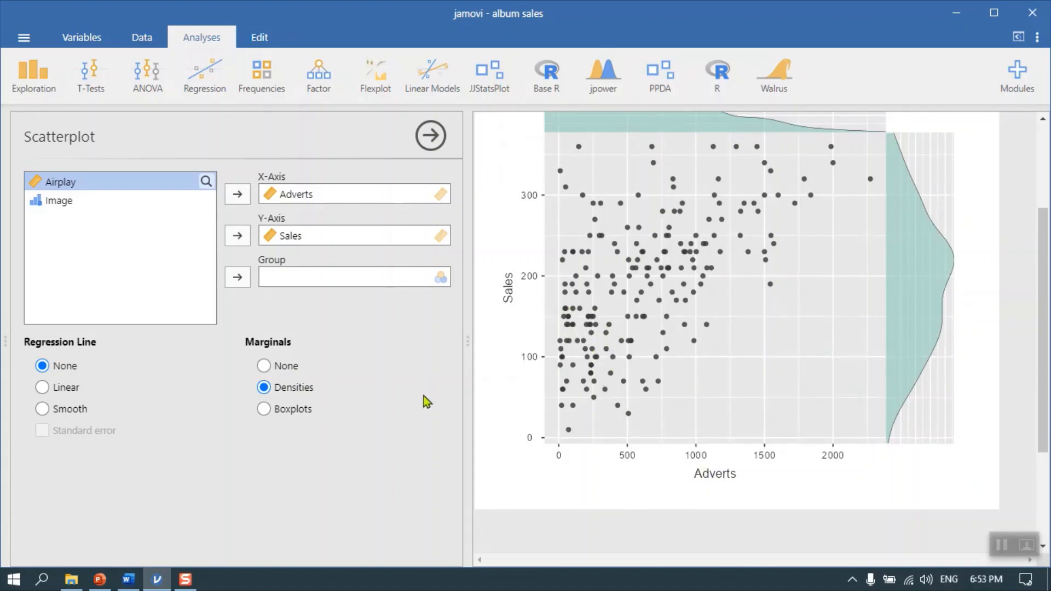
Set the scatterplot marginals to boxplots and compare the linear and smooth regression lines
click(264, 410)
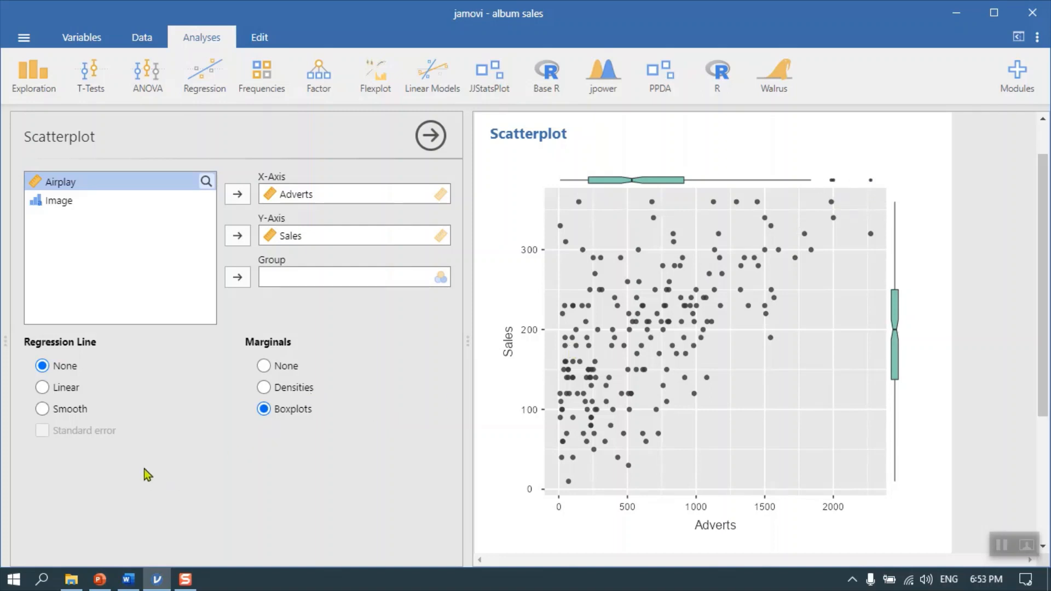
click(56, 390)
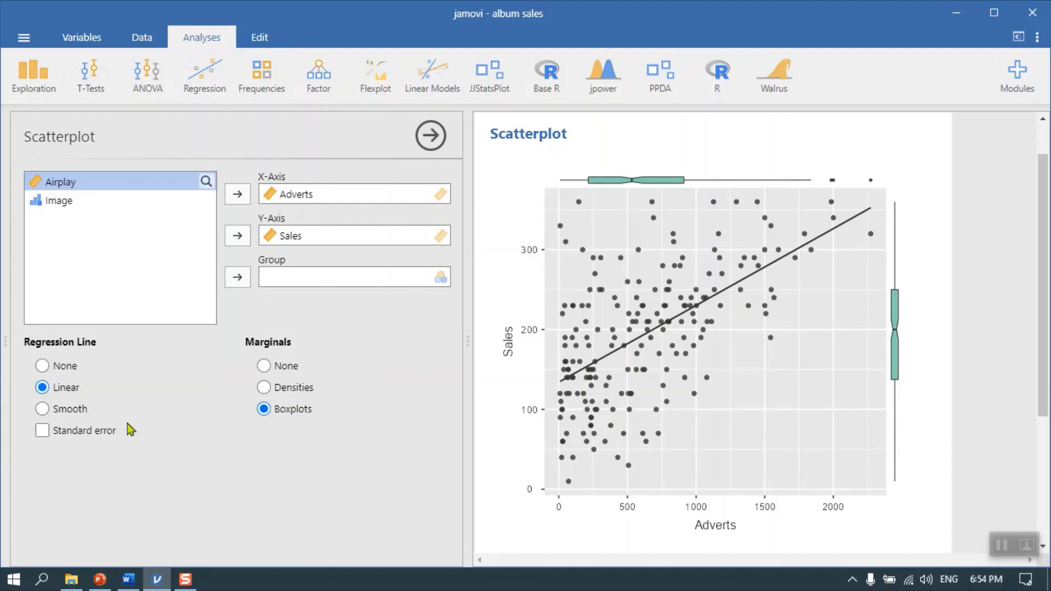
click(56, 416)
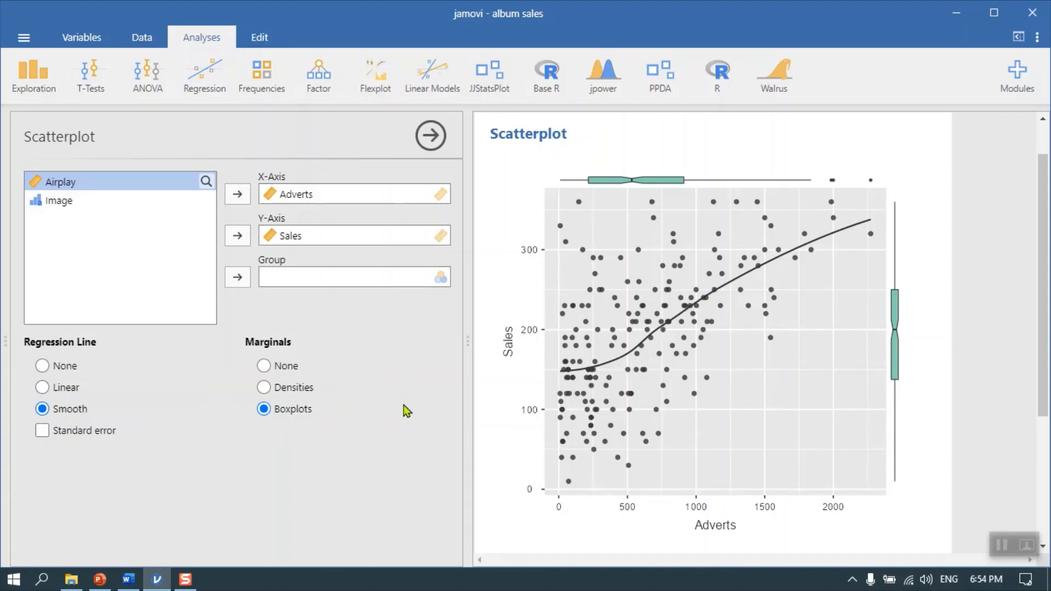
click(67, 389)
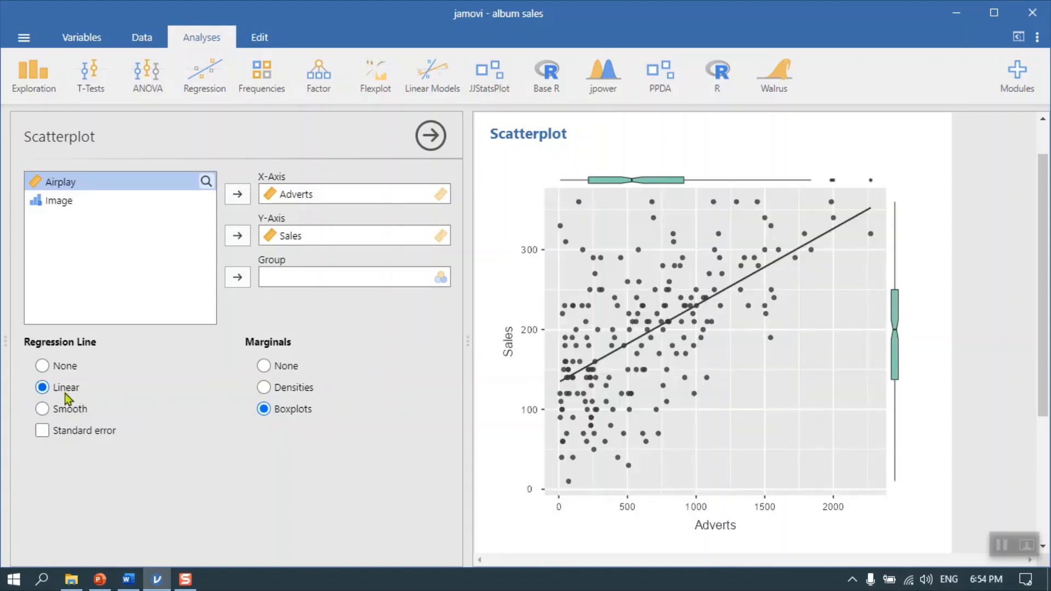
click(67, 410)
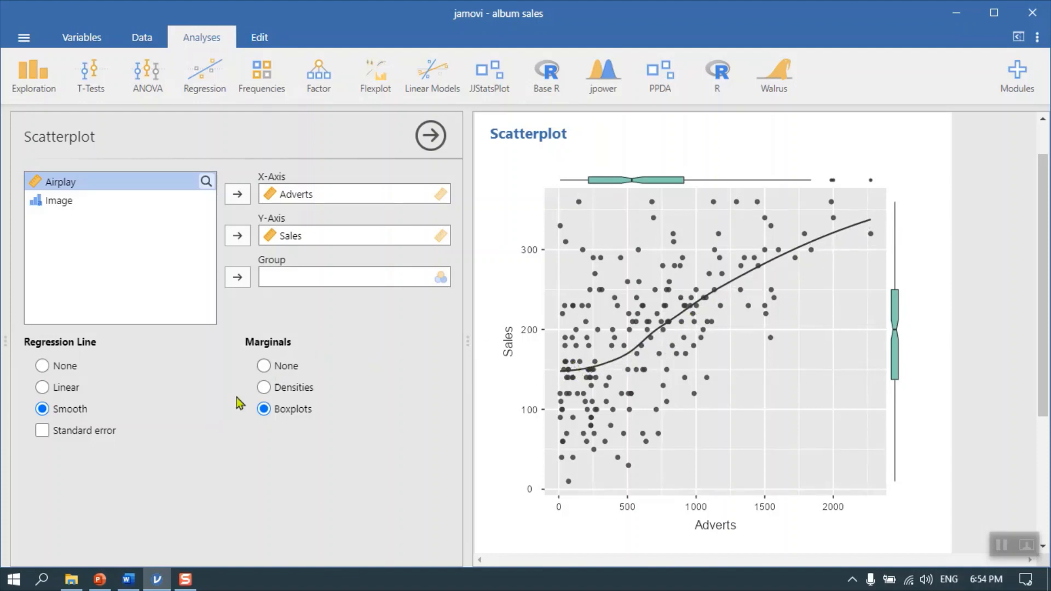
Add the standard error to the regression line, compare smooth with linear, settle on linear, and close the scatterplot options
click(116, 431)
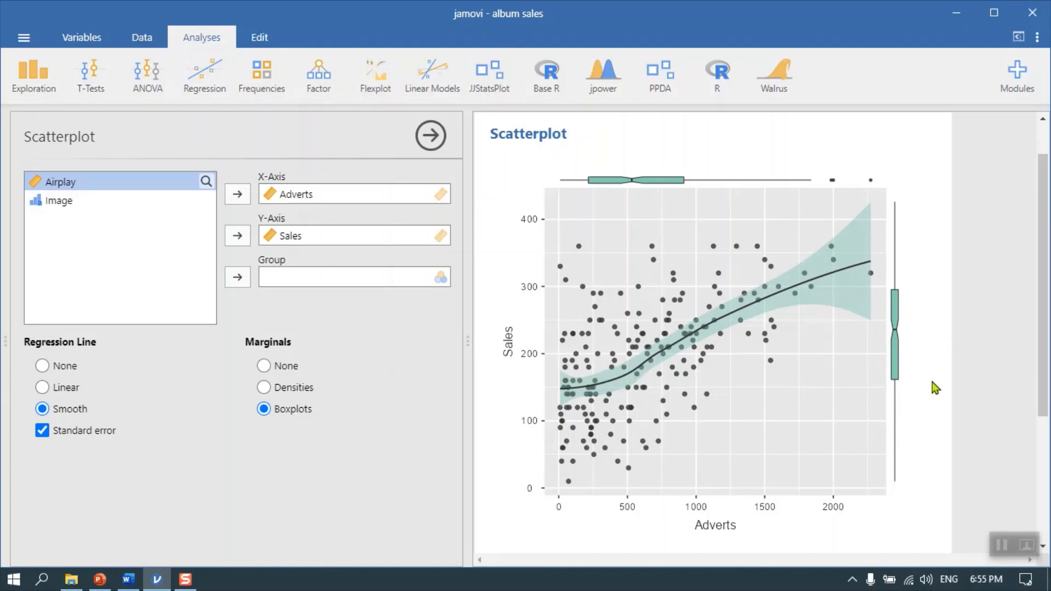
click(52, 387)
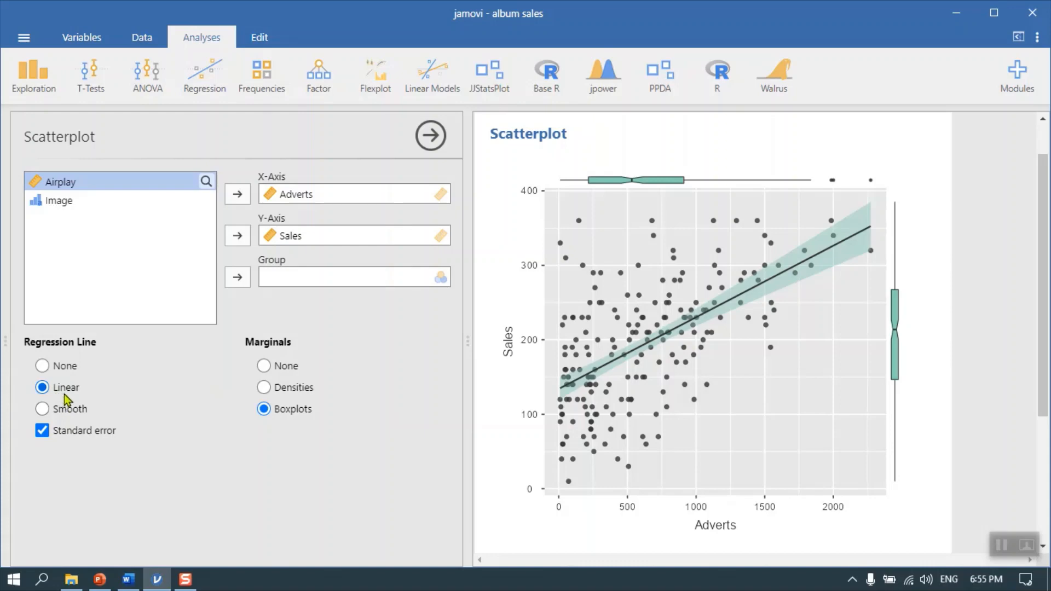
click(67, 412)
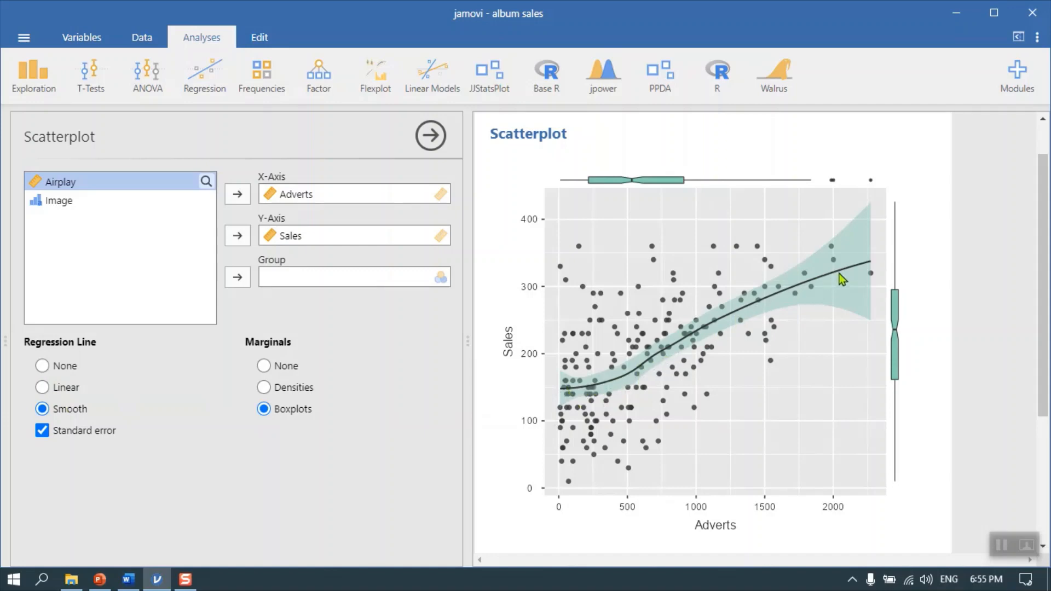
click(43, 387)
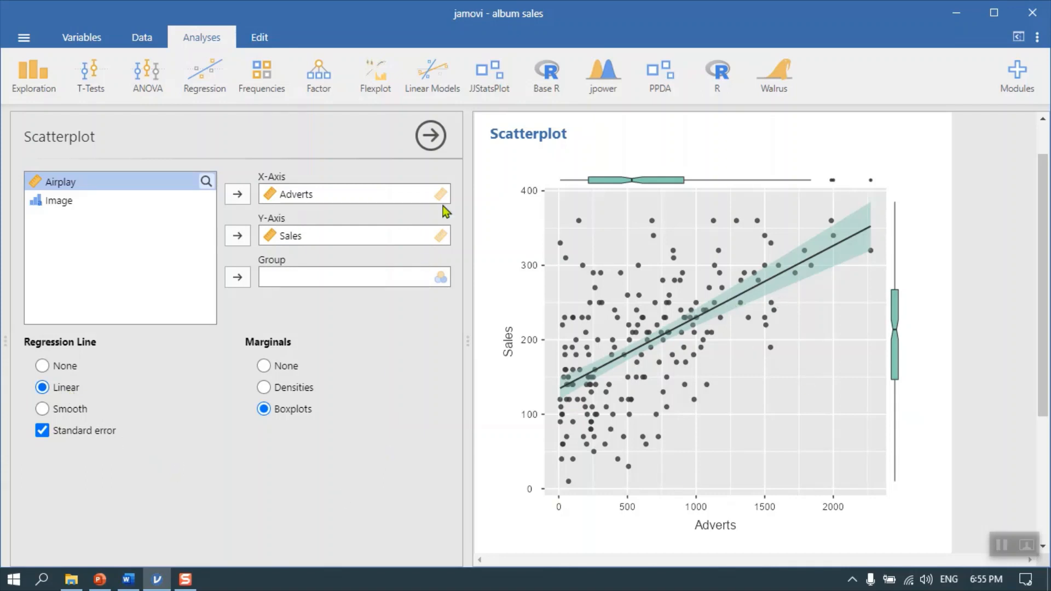
click(439, 137)
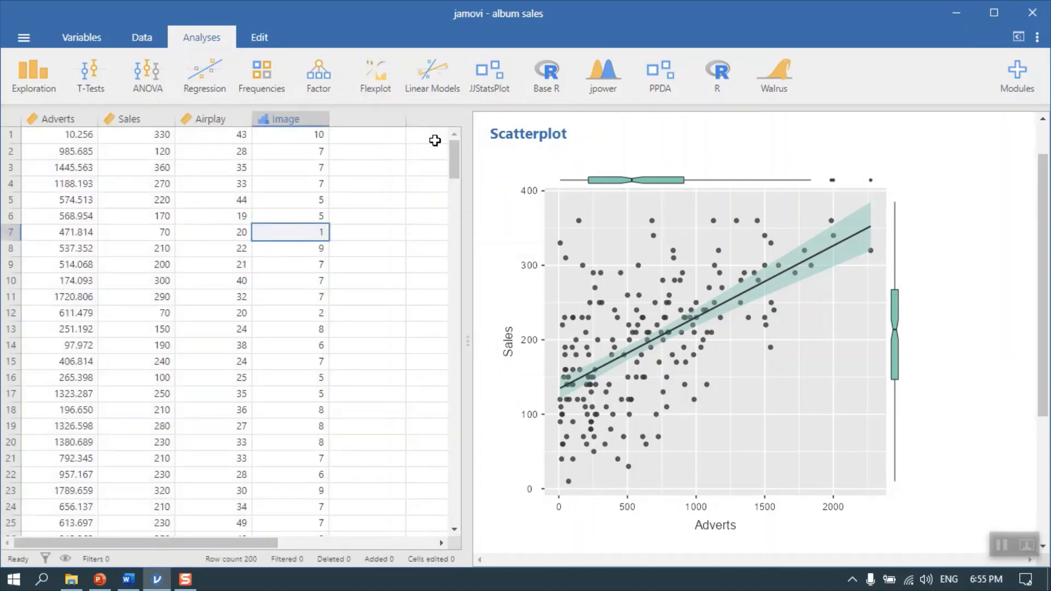
Look through the Flexplot and JJStatsPlot analyses and the installed modules, including the jjstatsplot wrapper for ggstatsplot
click(392, 78)
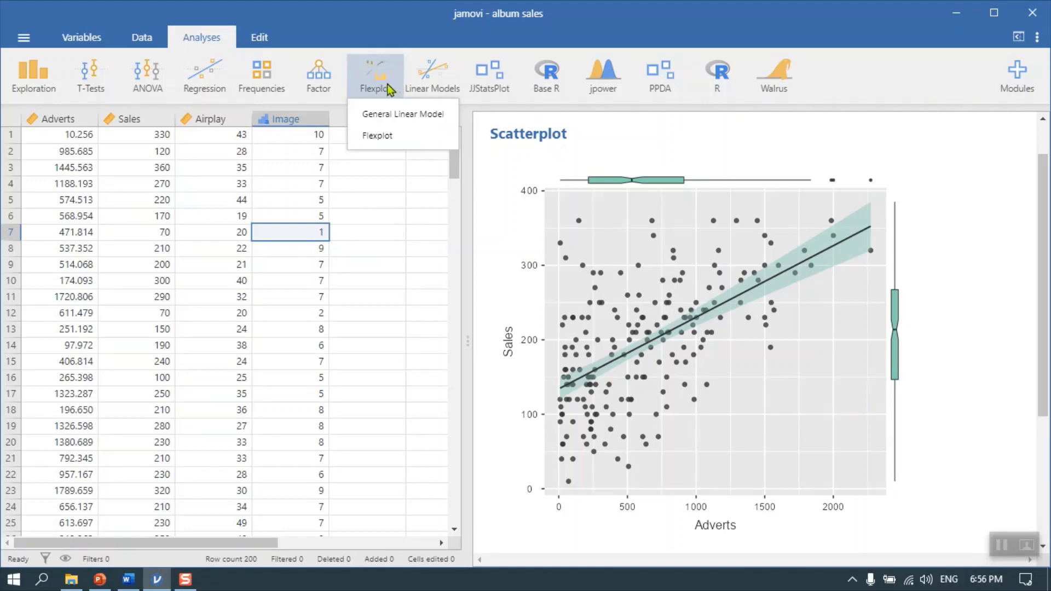
click(498, 80)
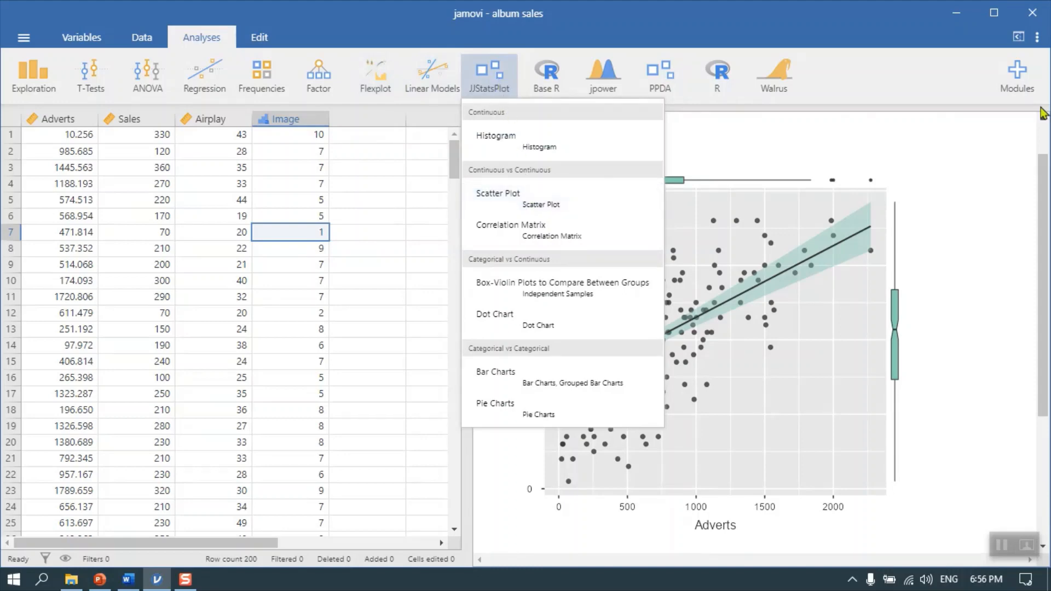
click(1016, 71)
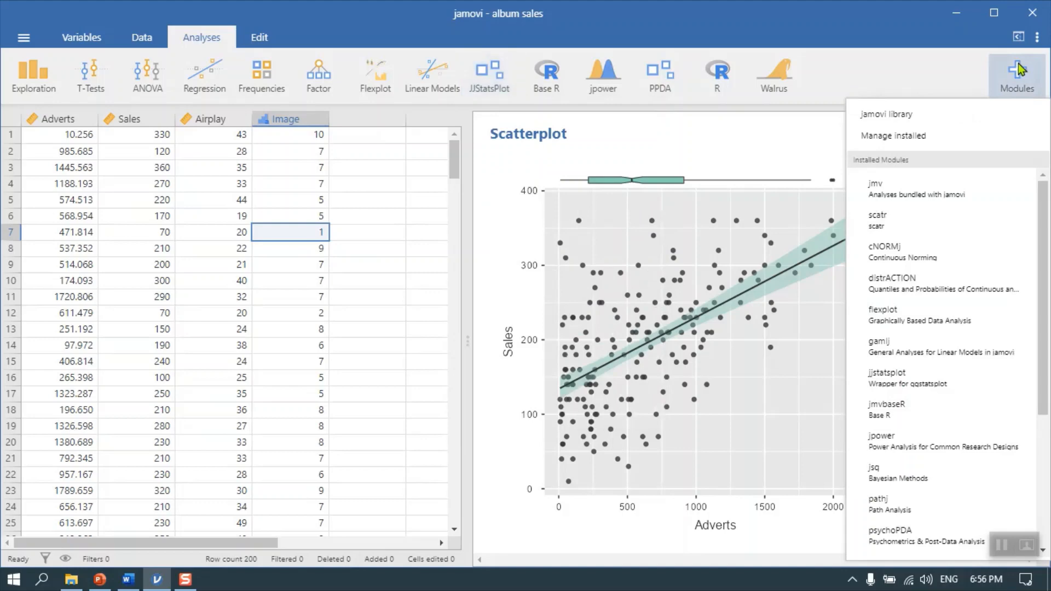
click(927, 136)
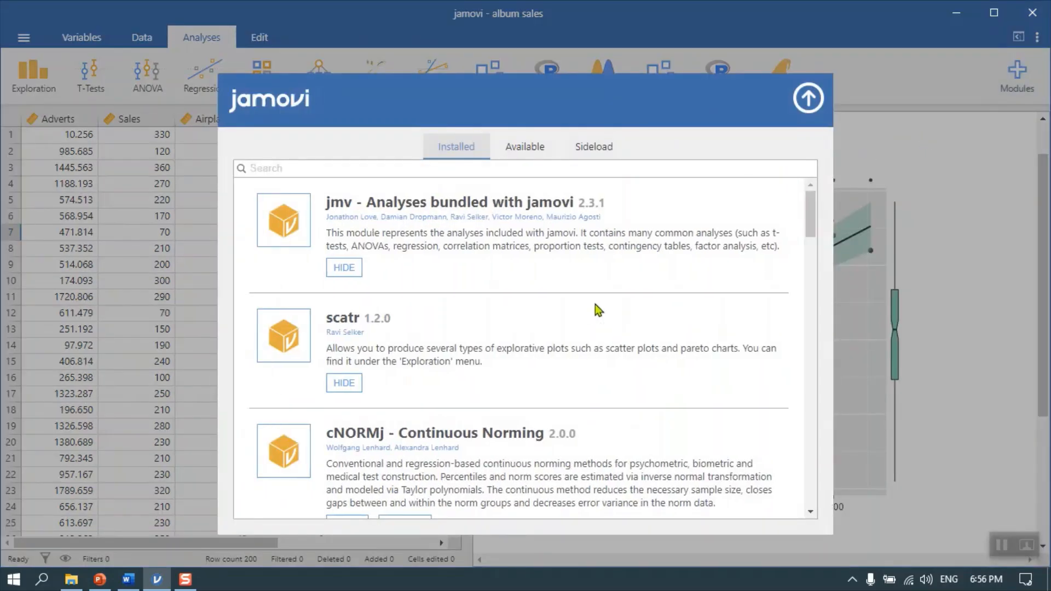
scroll(596, 318, down, 10)
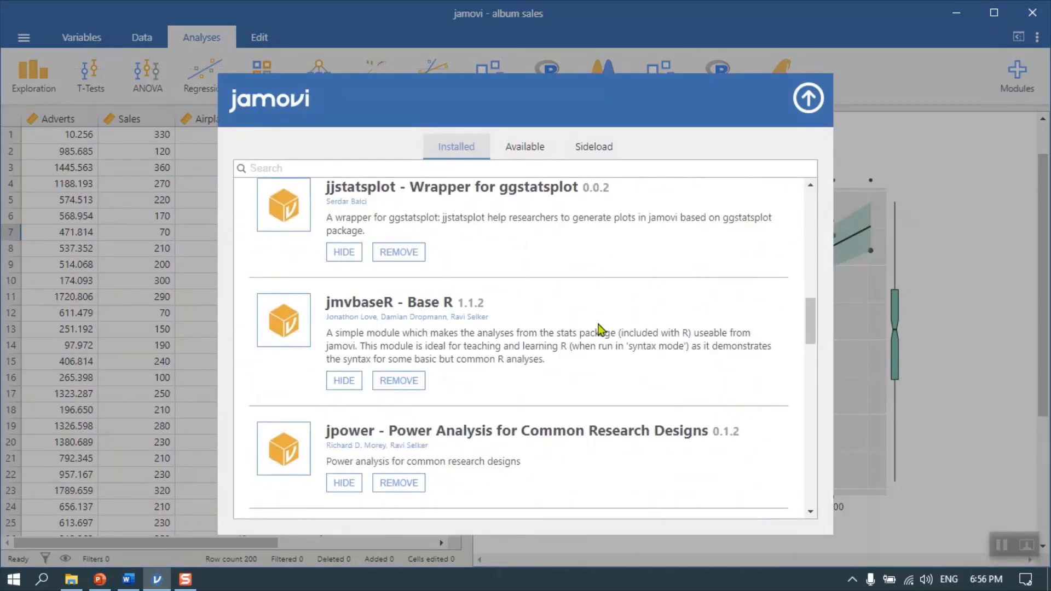
scroll(600, 328, down, 4)
scroll(599, 324, down, 12)
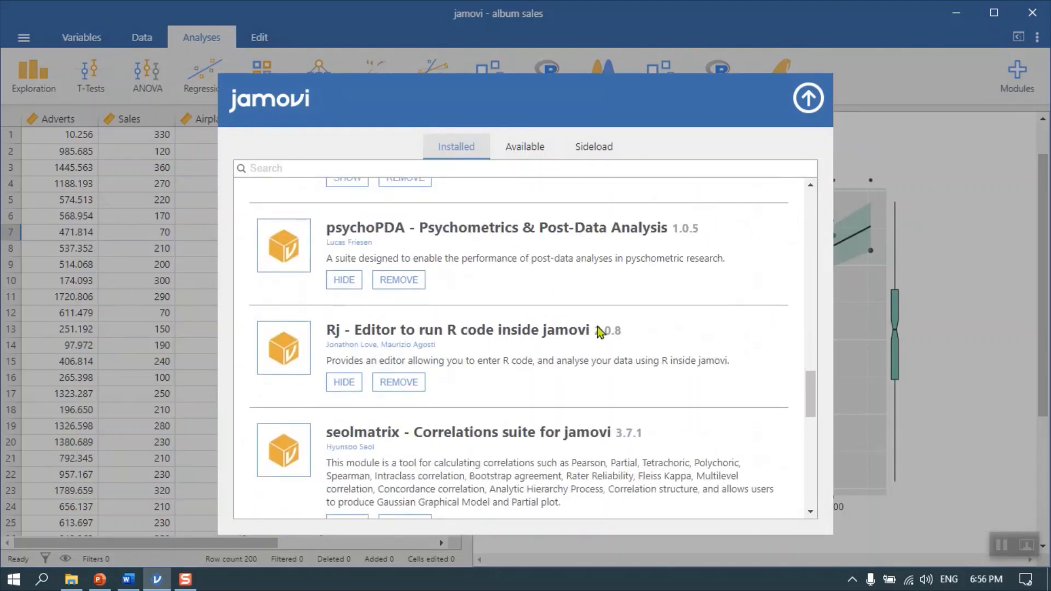
scroll(602, 329, down, 8)
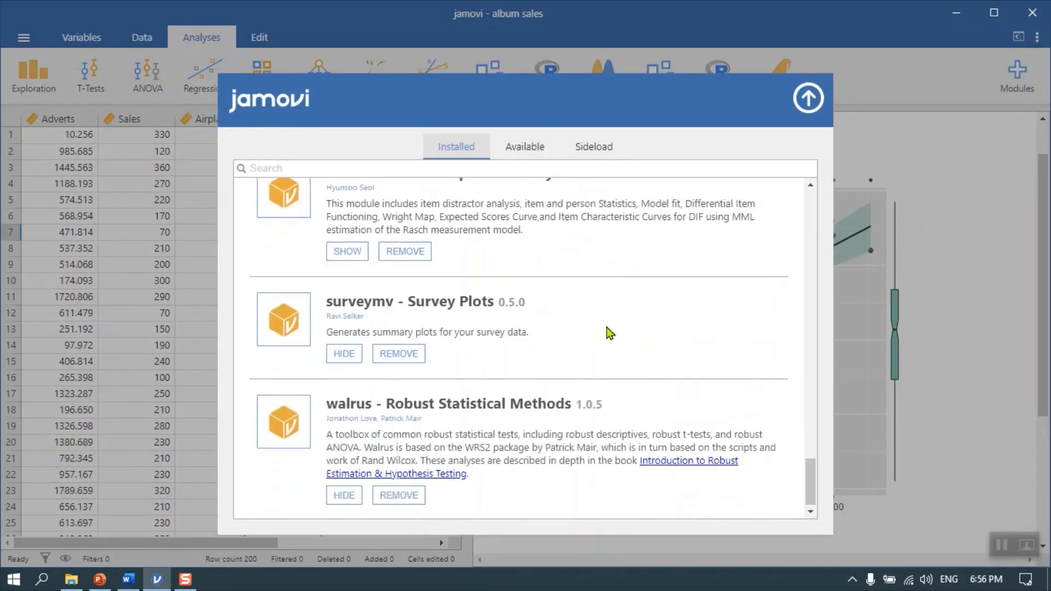
scroll(600, 324, up, 10)
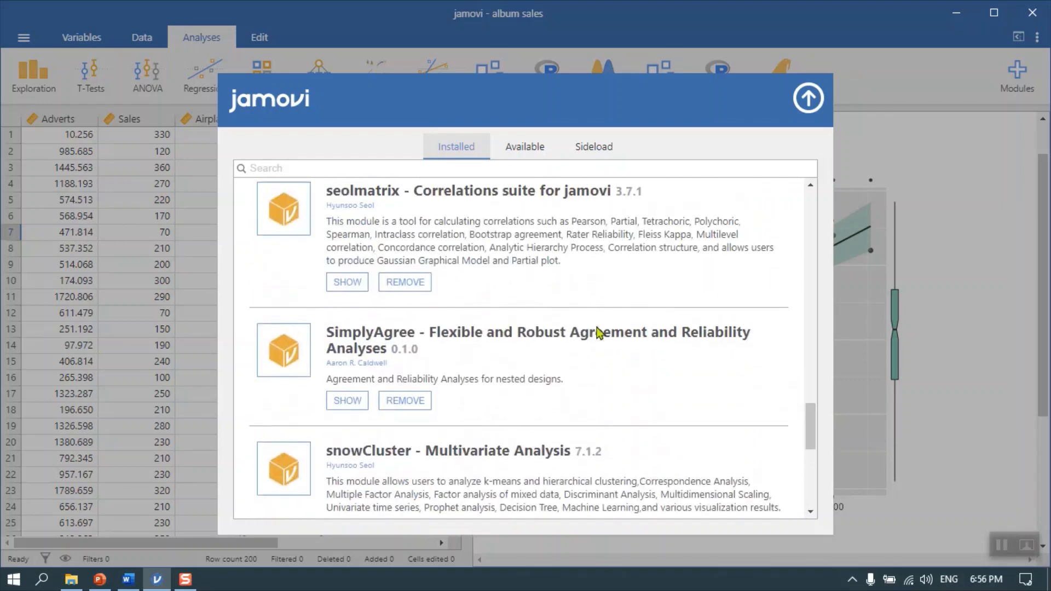
scroll(595, 333, up, 8)
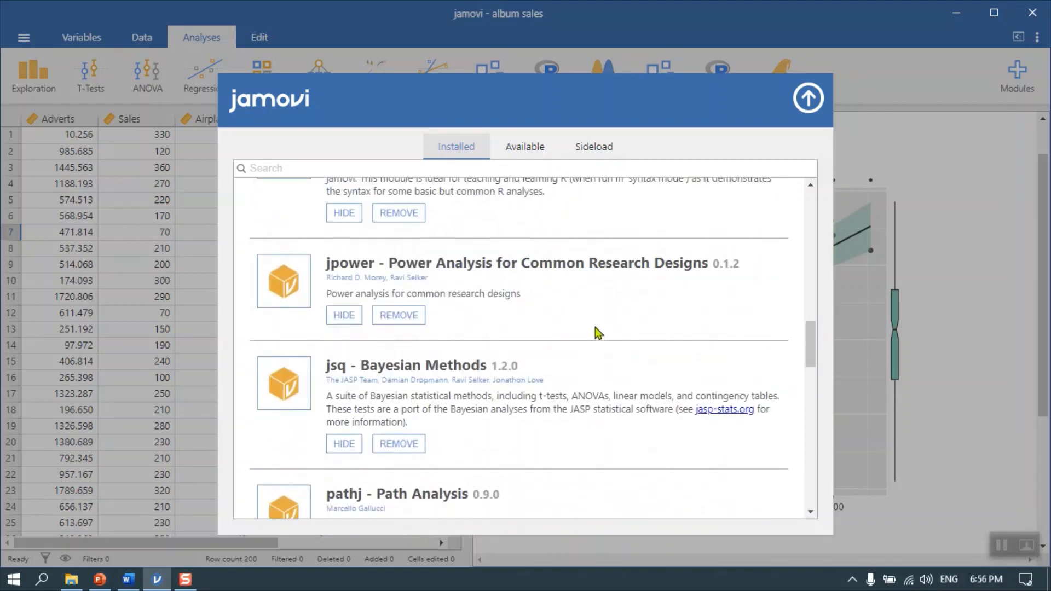
scroll(598, 332, up, 3)
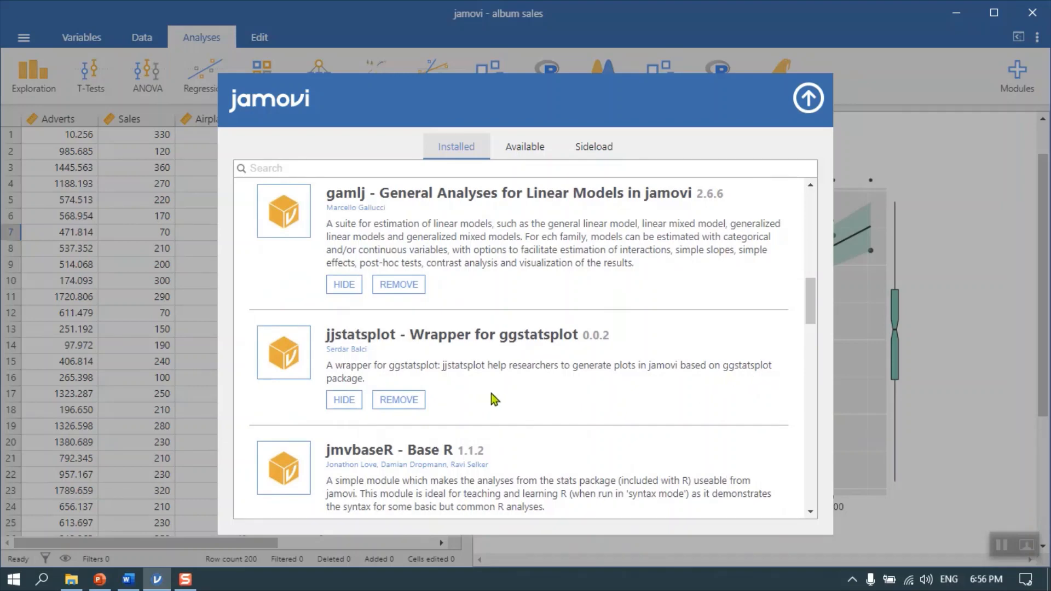
click(808, 98)
Create a JJStatsPlot scatter plot with Adverts on the x-axis and Sales on the y-axis
click(496, 90)
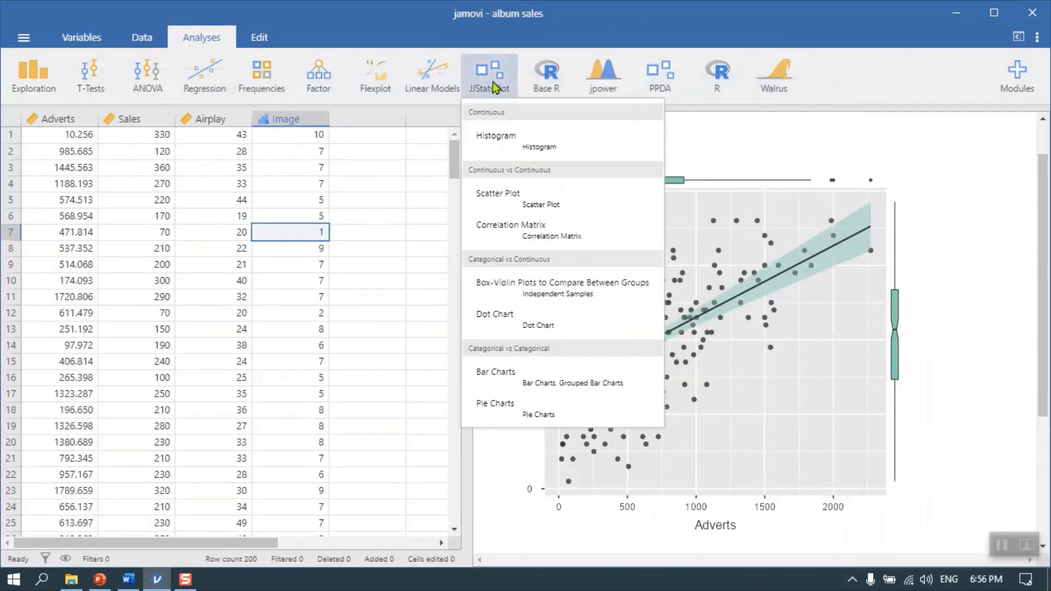
click(493, 197)
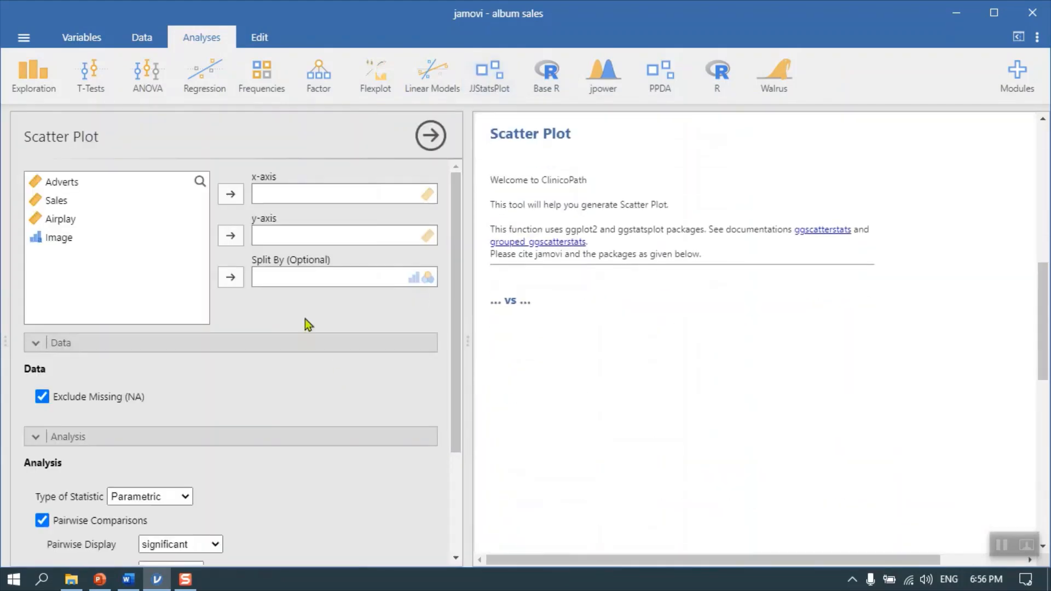
click(64, 201)
click(231, 236)
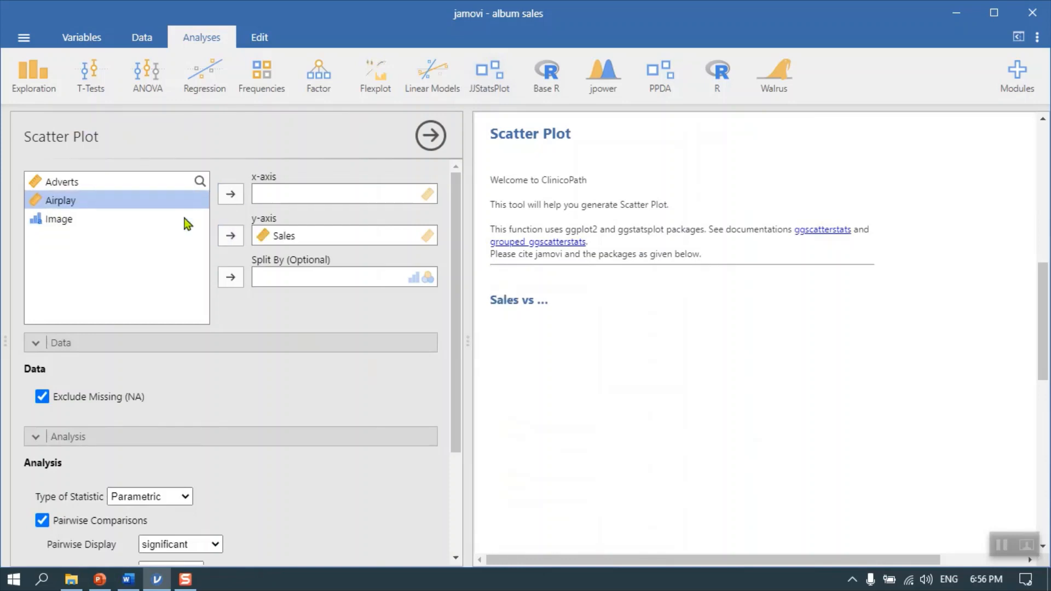
click(104, 185)
click(233, 194)
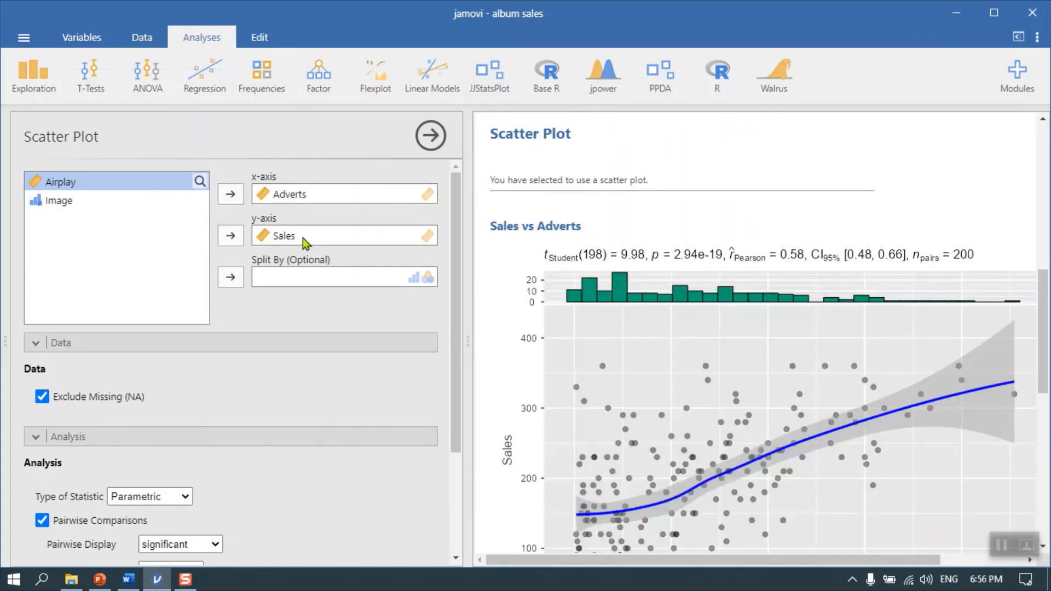
Examine the Sales vs Adverts scatter plot and look through its data, analysis and plot options
scroll(283, 422, down, 3)
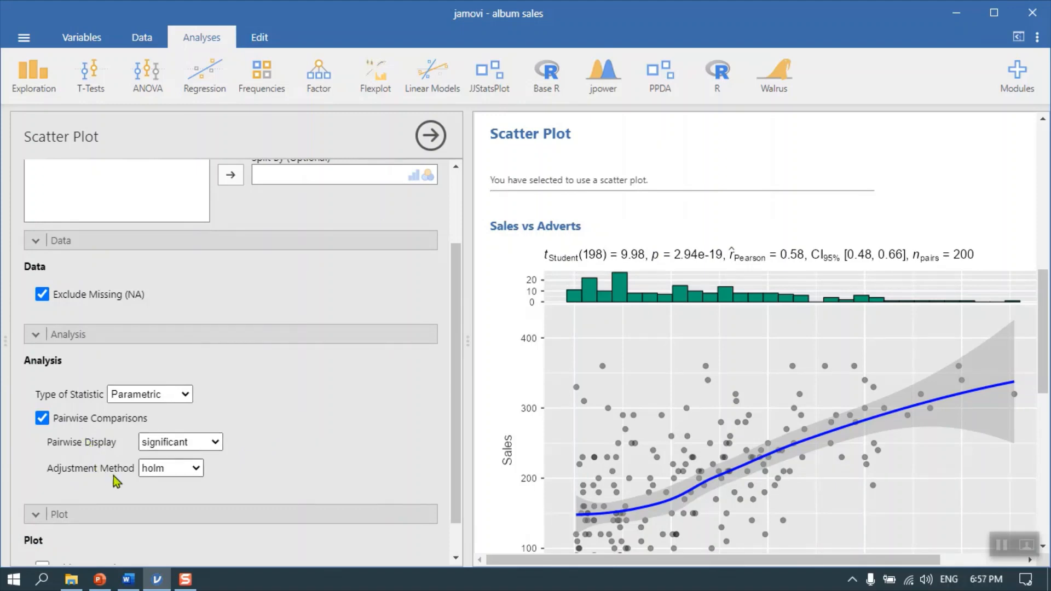
scroll(320, 442, down, 1)
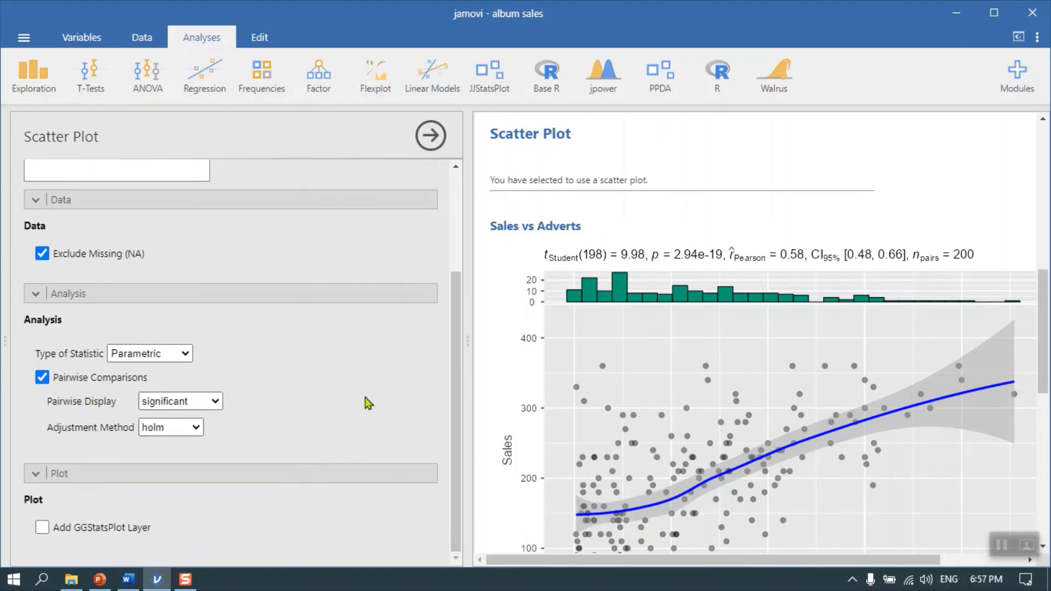
scroll(353, 385, up, 3)
scroll(353, 393, down, 2)
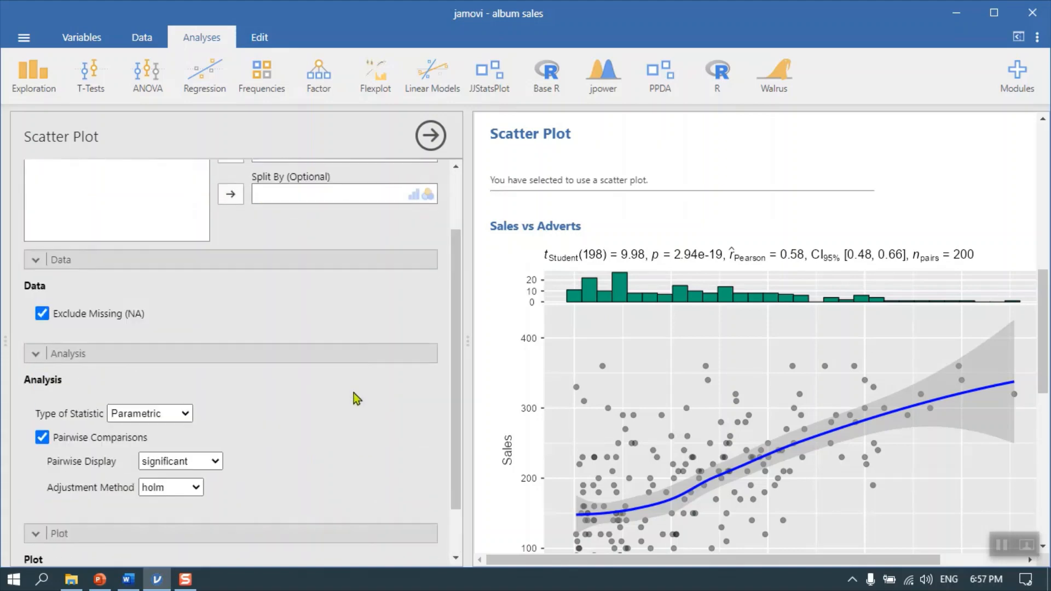
scroll(356, 393, down, 2)
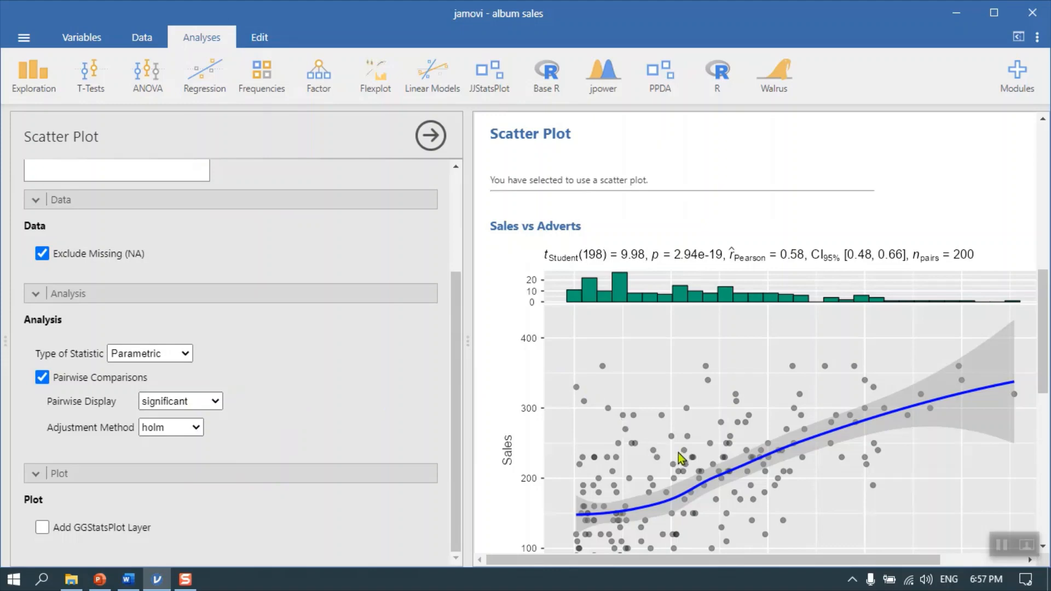
scroll(677, 454, down, 2)
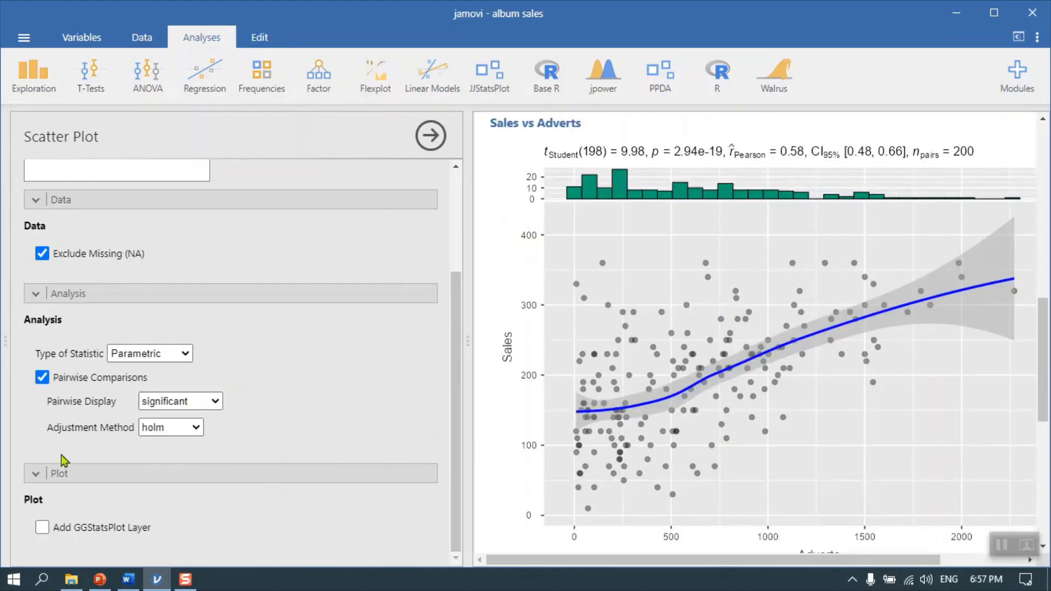
scroll(39, 476, up, 1)
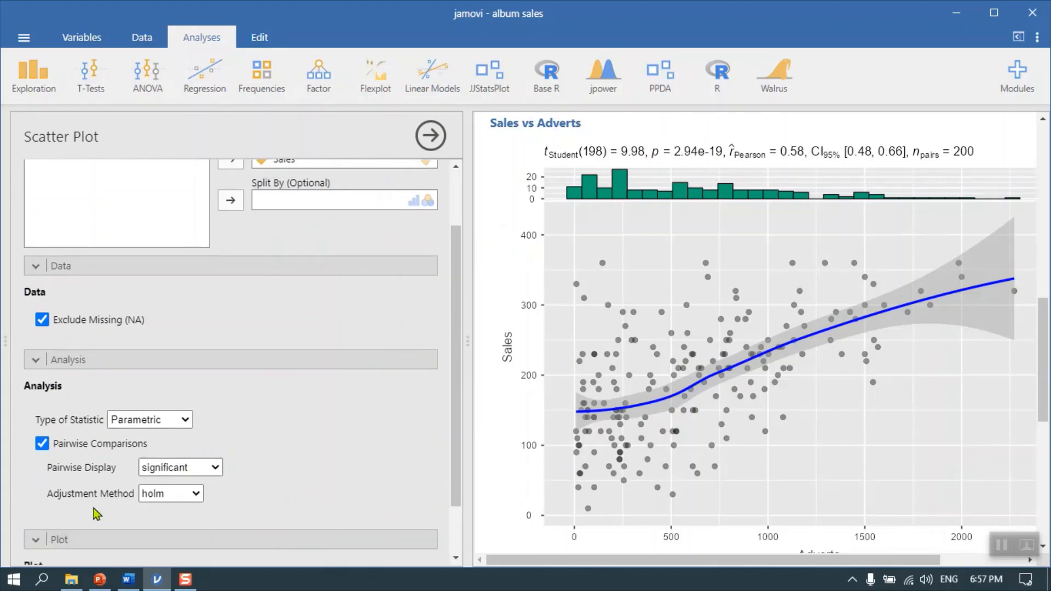
scroll(279, 441, up, 2)
scroll(291, 424, down, 2)
Switch the scatter plot's type of statistic to Nonparametric, toggle the GGStatsPlot layer on and off, and inspect the plot
click(186, 355)
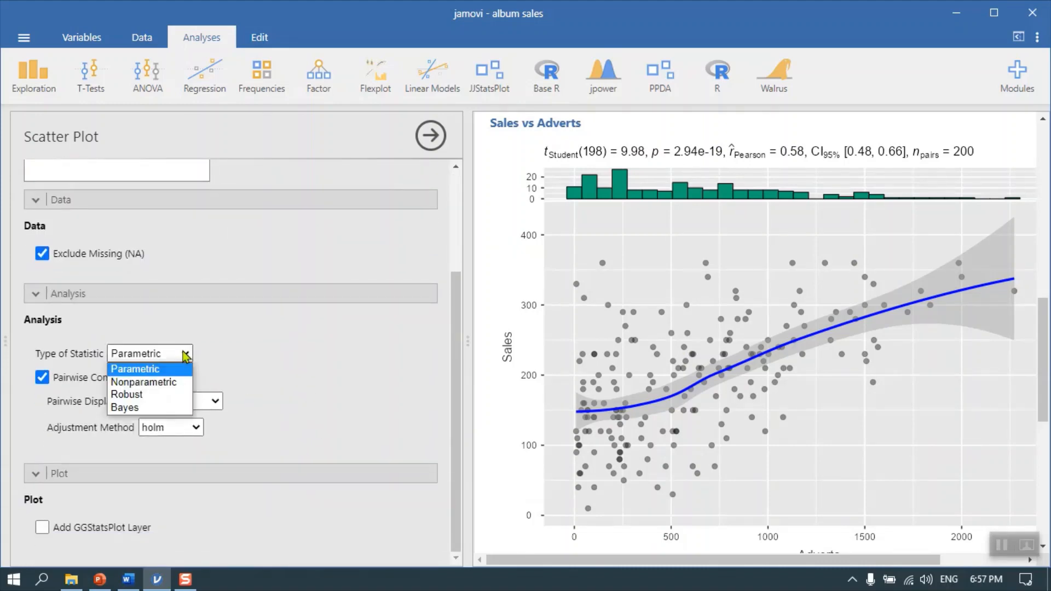
click(172, 382)
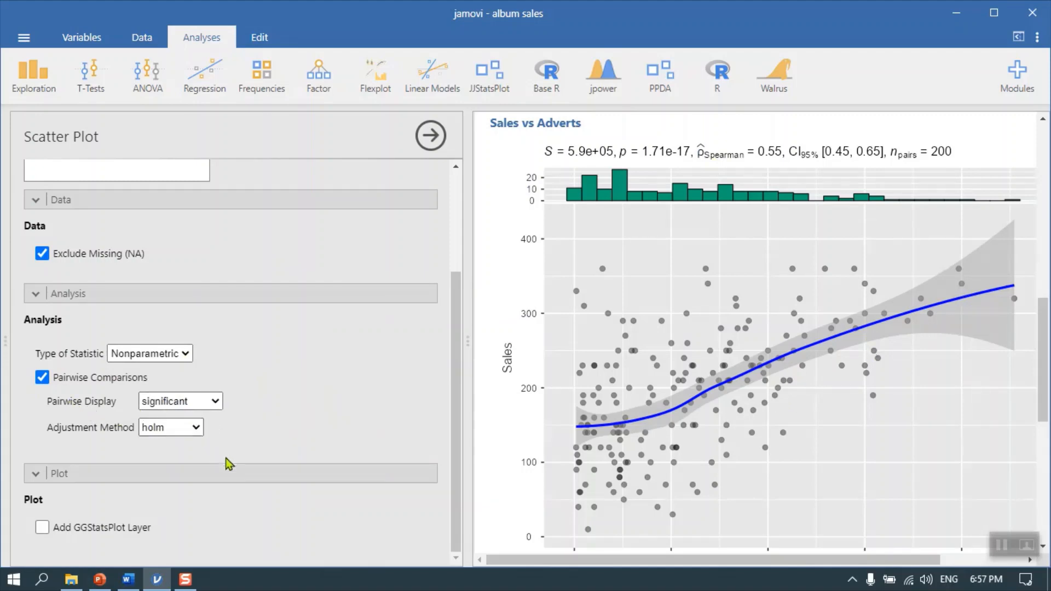
click(42, 527)
click(42, 527)
scroll(819, 363, down, 2)
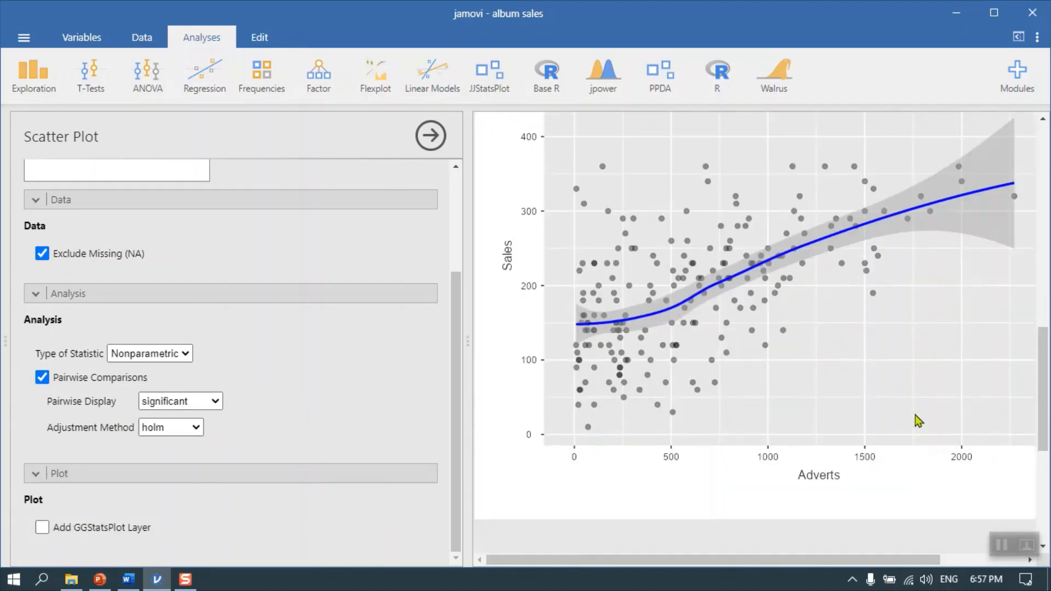
scroll(914, 416, up, 2)
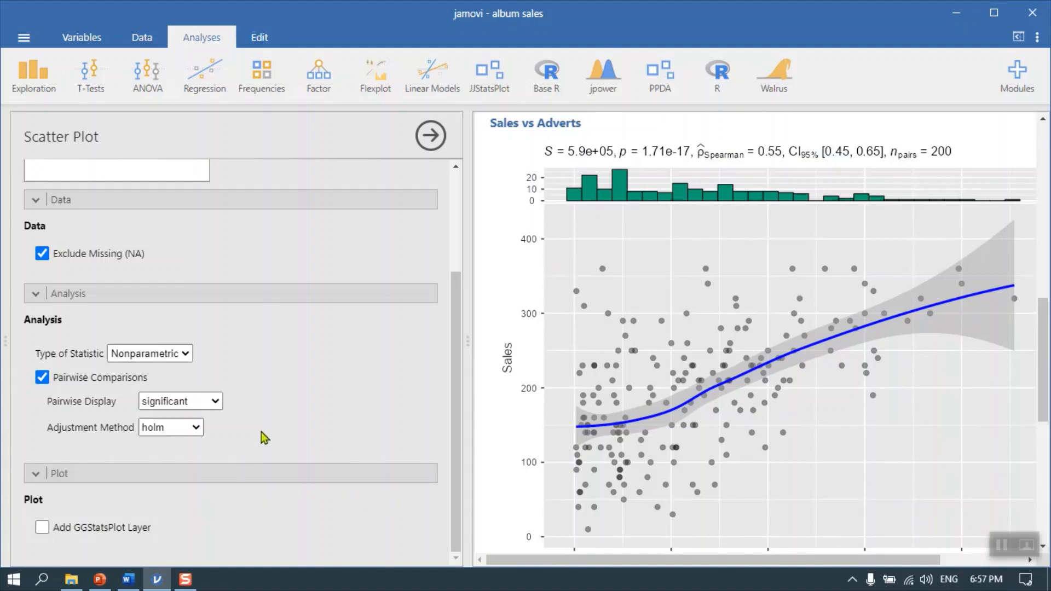
Set the scatter plot's type of statistic back to Parametric
scroll(260, 438, up, 3)
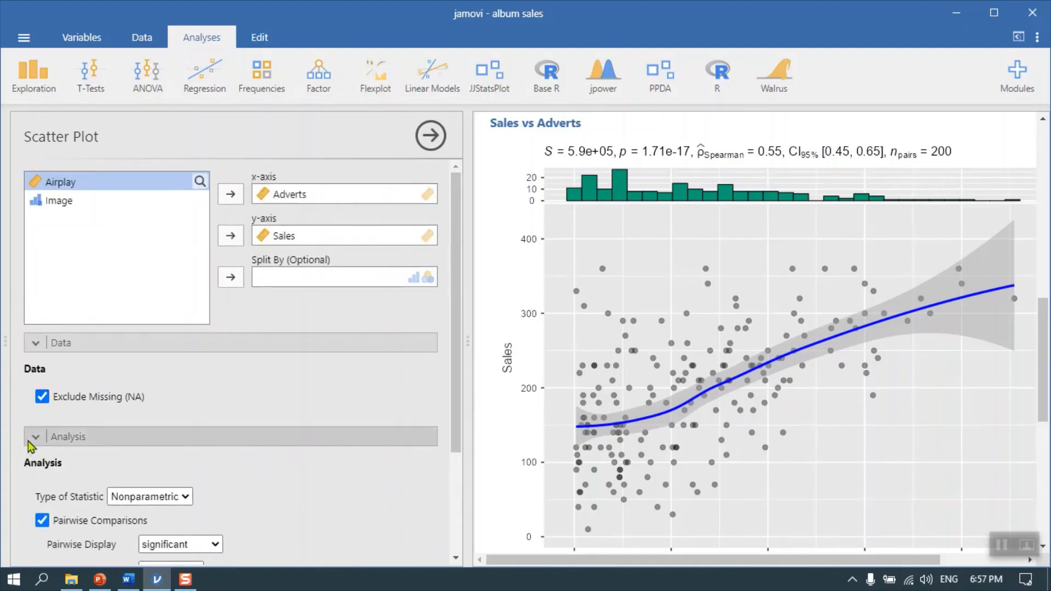
scroll(213, 514, down, 3)
click(186, 355)
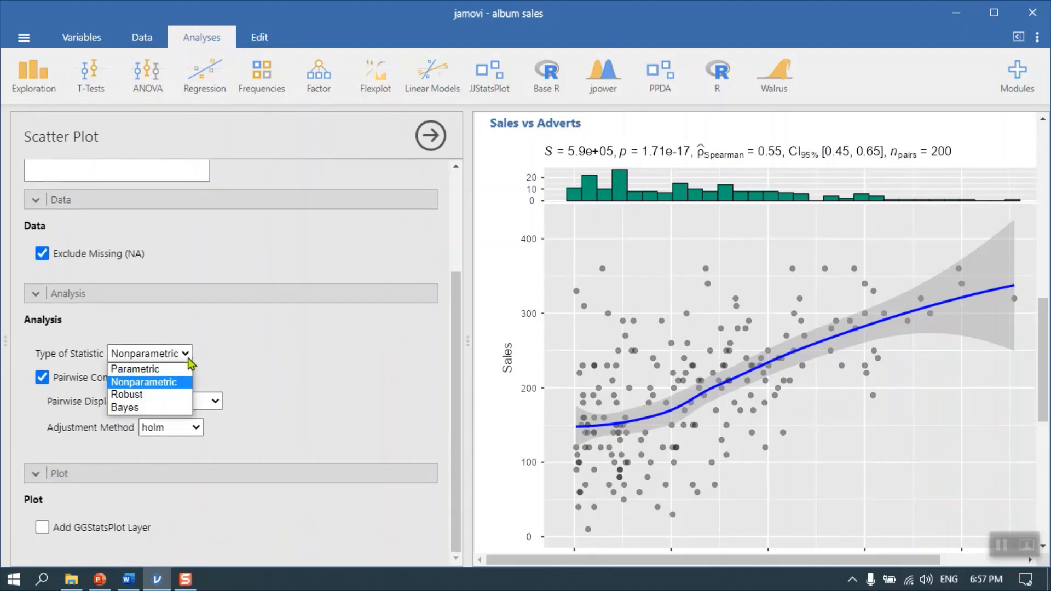
click(170, 371)
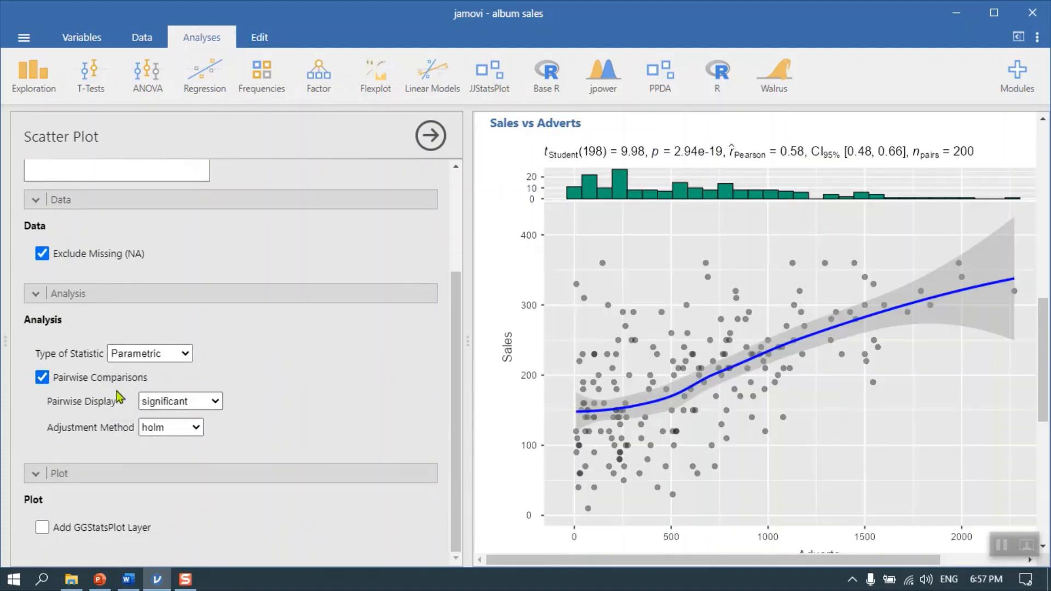
Review the pairwise display and adjustment method choices for the scatter plot without changing them
click(217, 405)
click(218, 407)
click(195, 428)
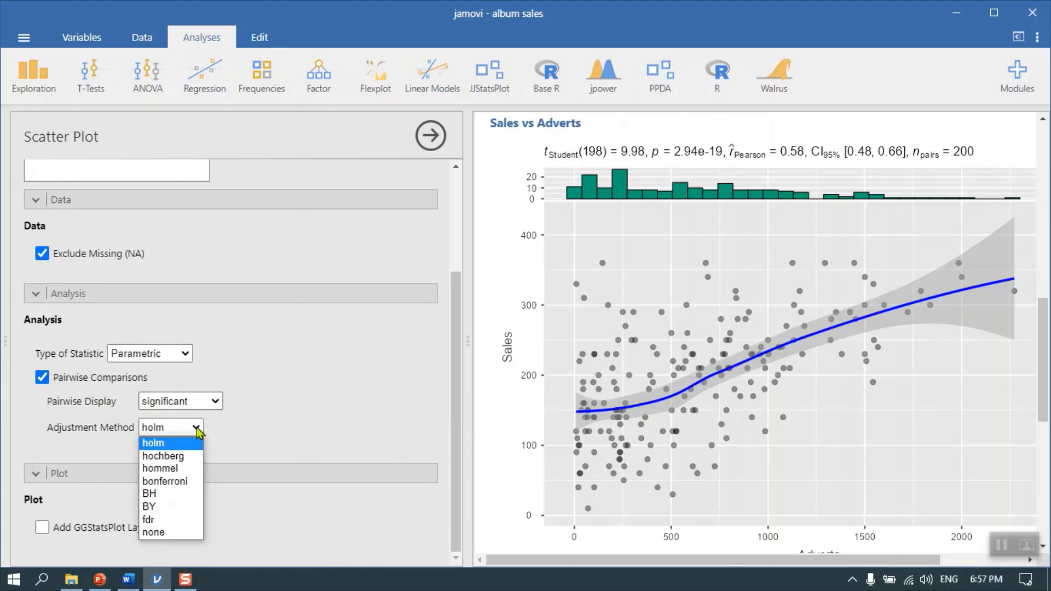
click(196, 428)
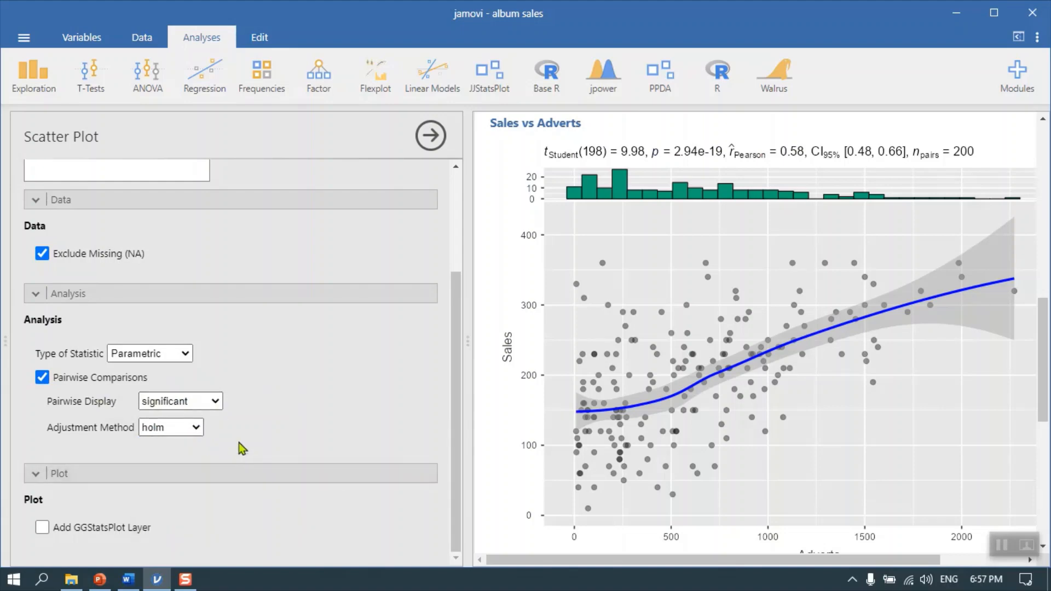
scroll(241, 443, up, 3)
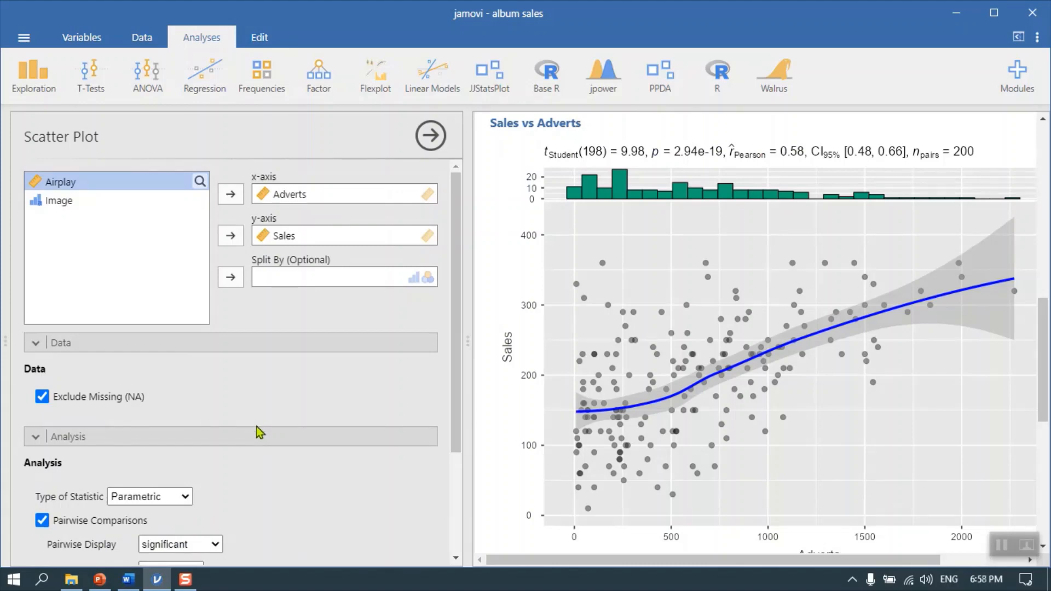
scroll(304, 422, down, 3)
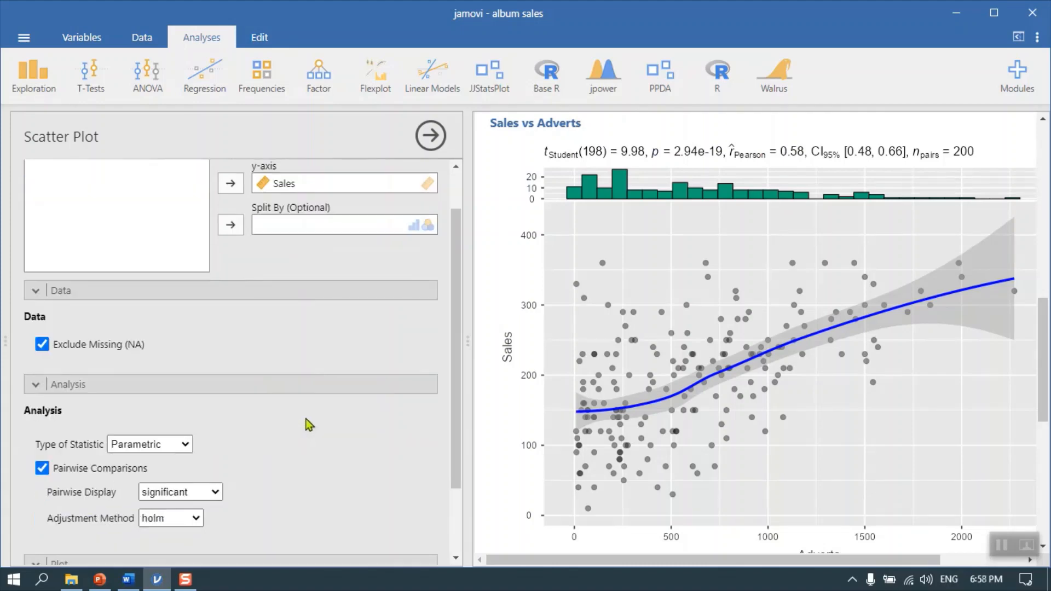
scroll(316, 409, up, 3)
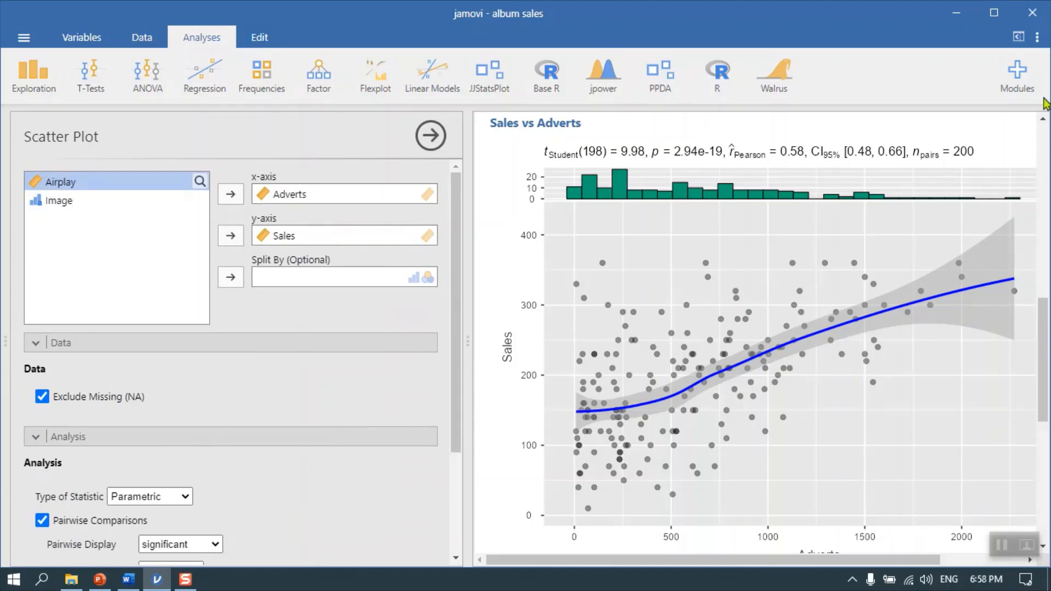
Turn on syntax mode for the results and show the R syntax above the scatter plot
click(1036, 37)
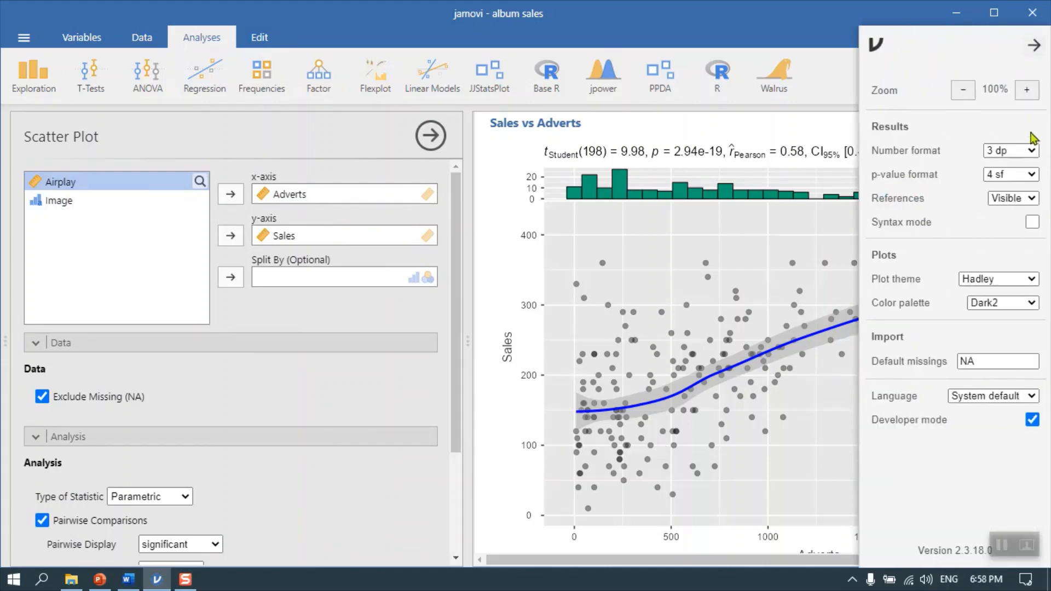
click(1032, 221)
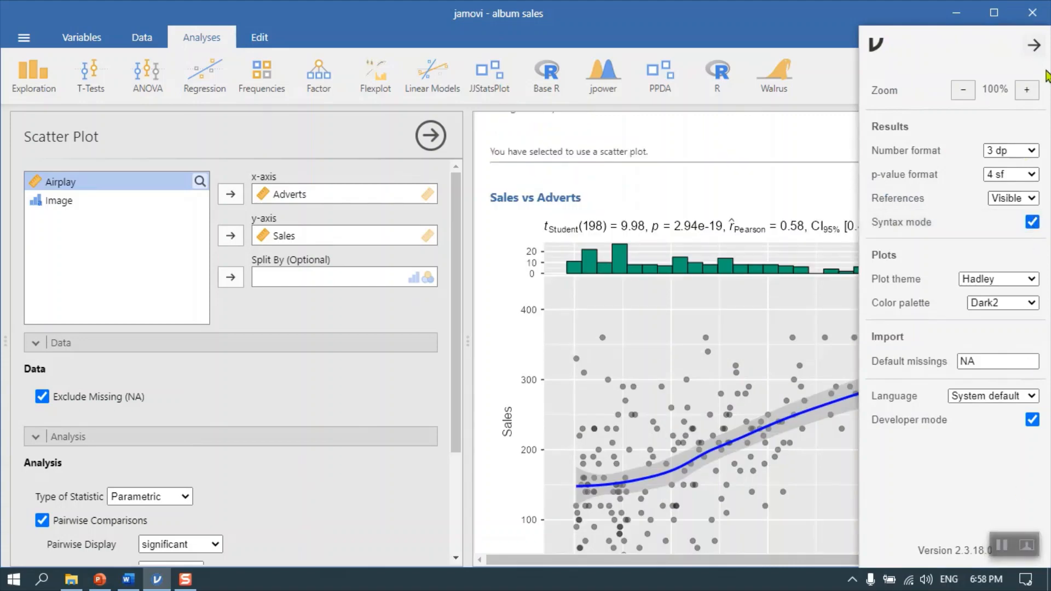
click(1034, 46)
scroll(879, 292, up, 5)
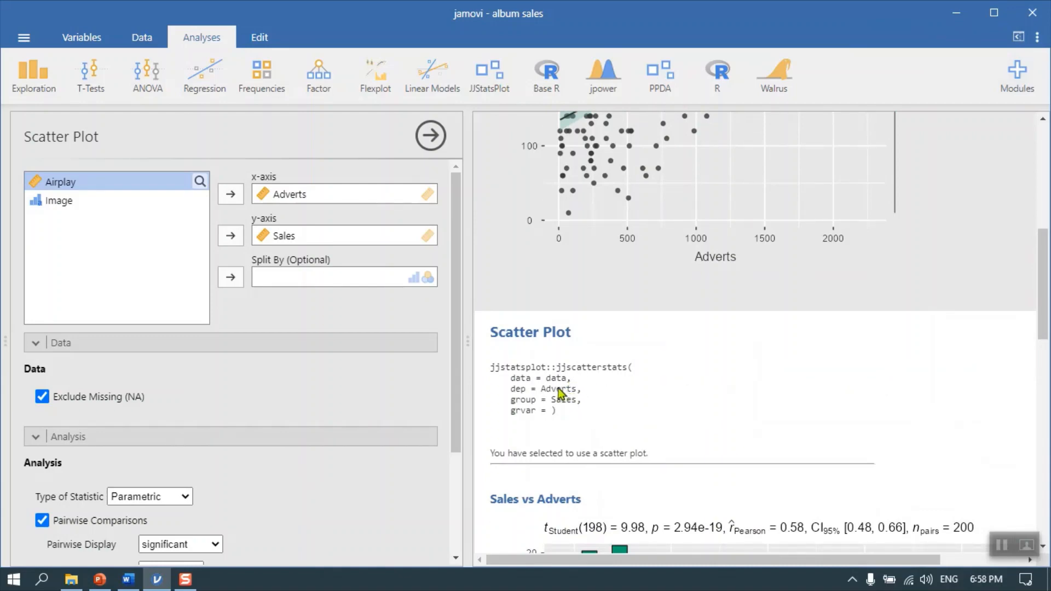
Examine the test statistics above and below the scatter plot, review its options, and close them
scroll(572, 411, down, 8)
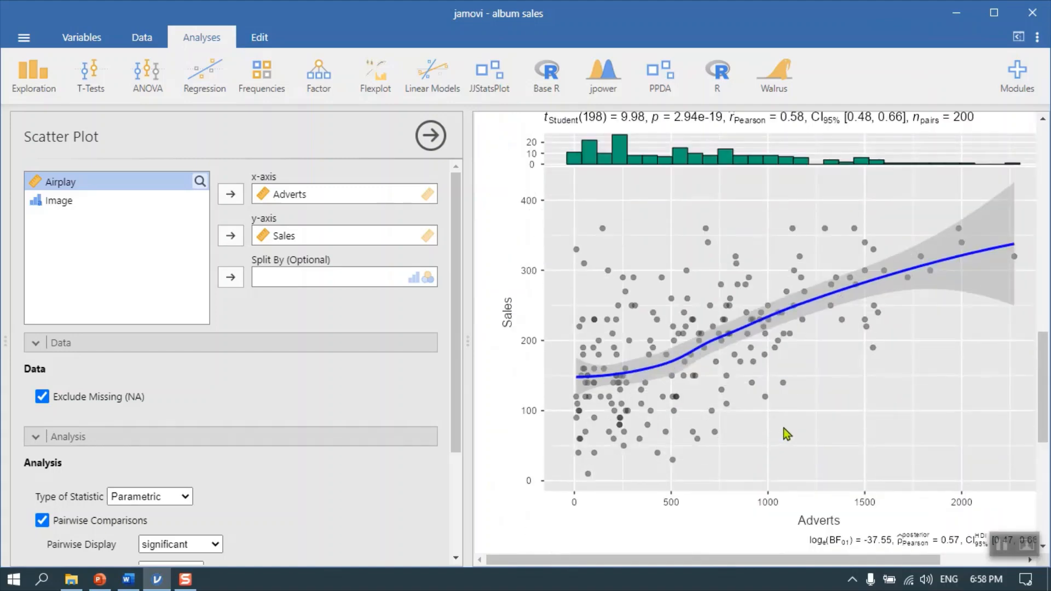
scroll(695, 312, up, 2)
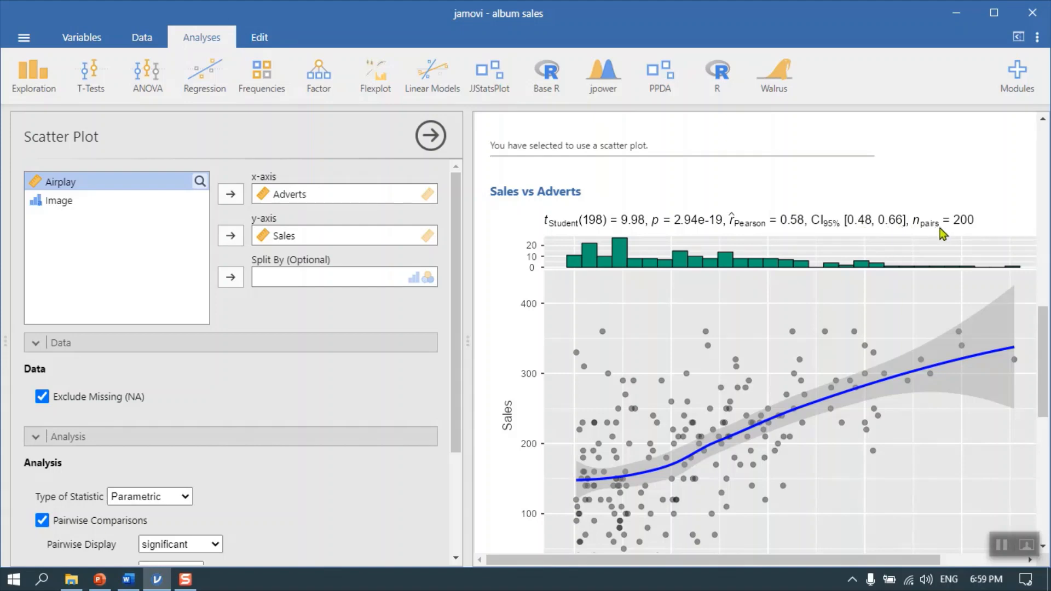
scroll(904, 349, down, 1)
scroll(904, 349, down, 5)
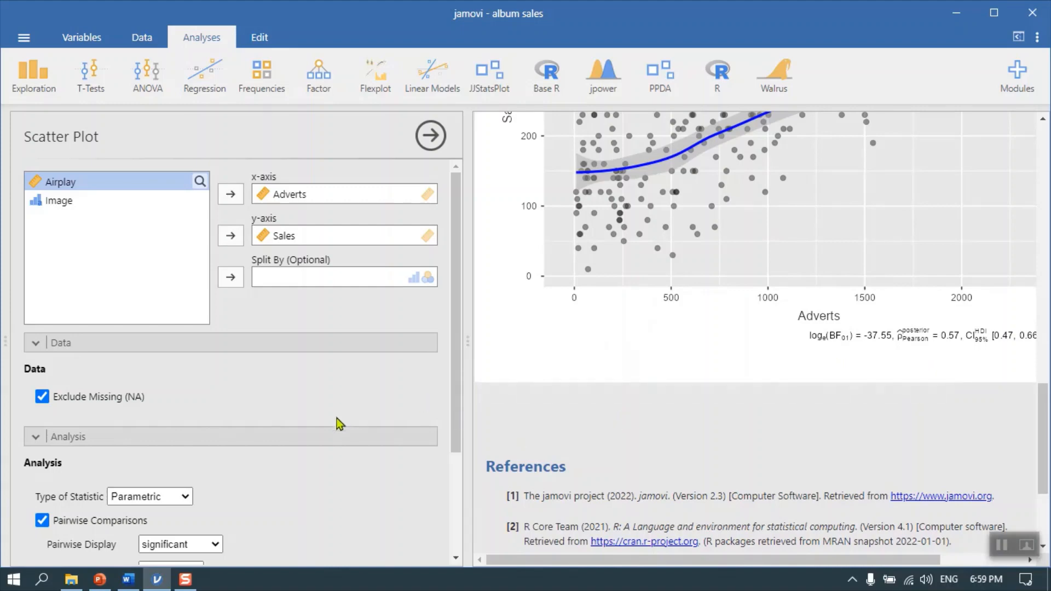
scroll(339, 424, down, 3)
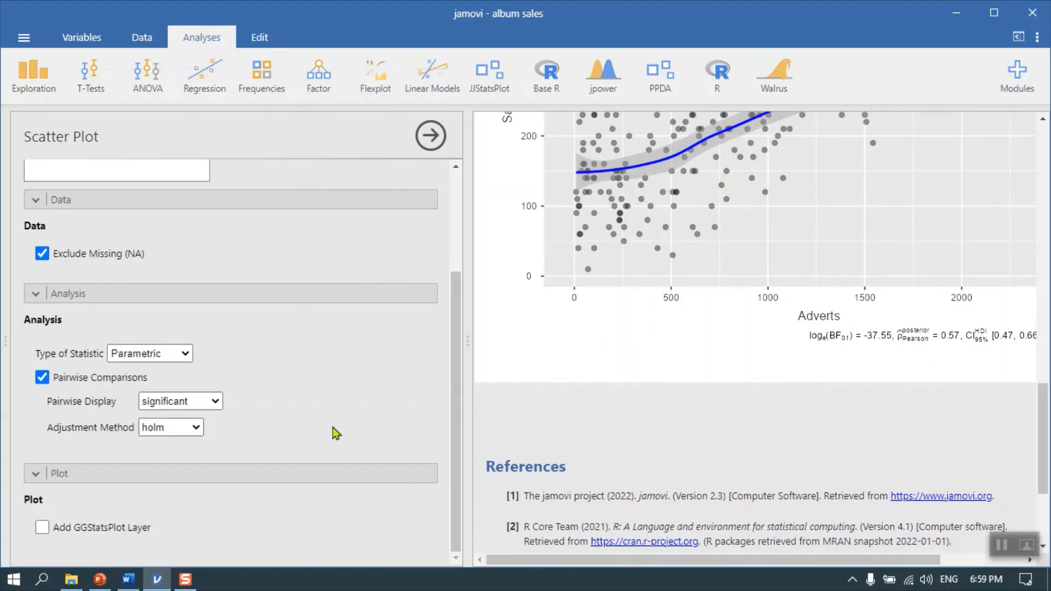
scroll(332, 427, up, 3)
click(430, 135)
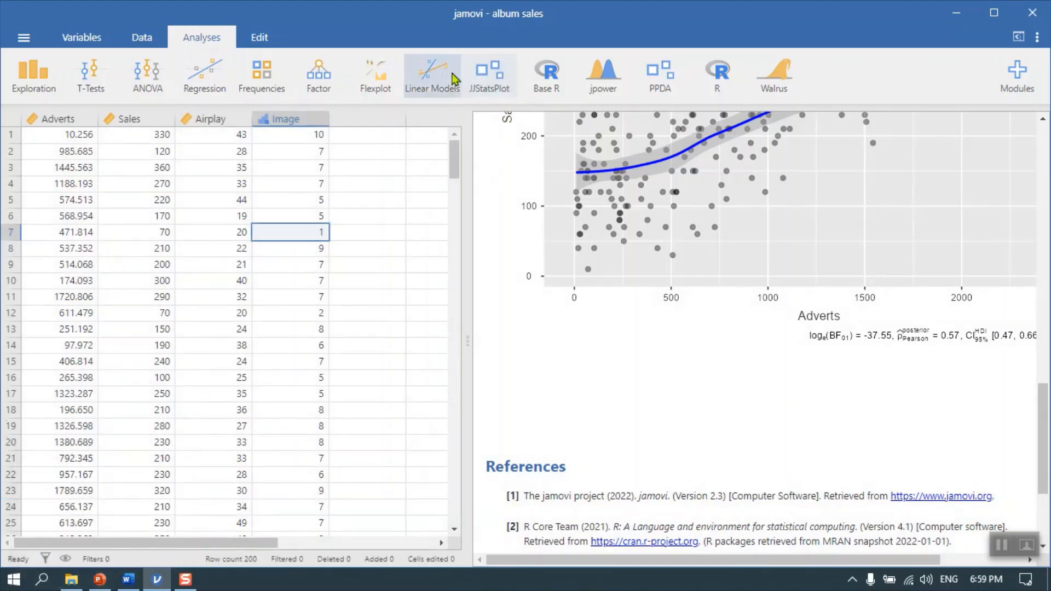
Create a JJStatsPlot correlation matrix with Adverts and Sales as dependent variables and view its chart
click(488, 74)
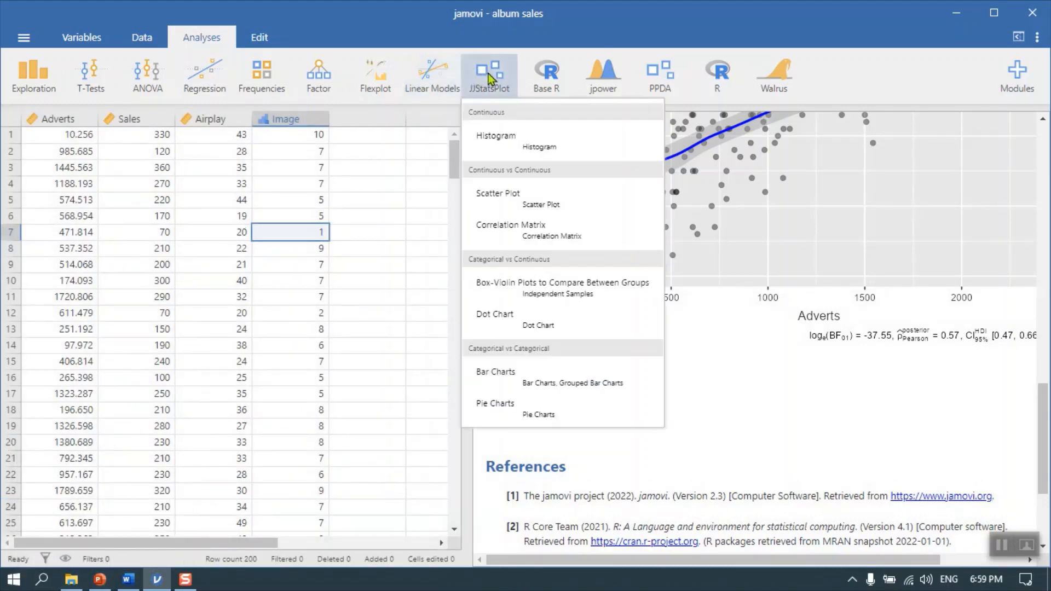
click(511, 231)
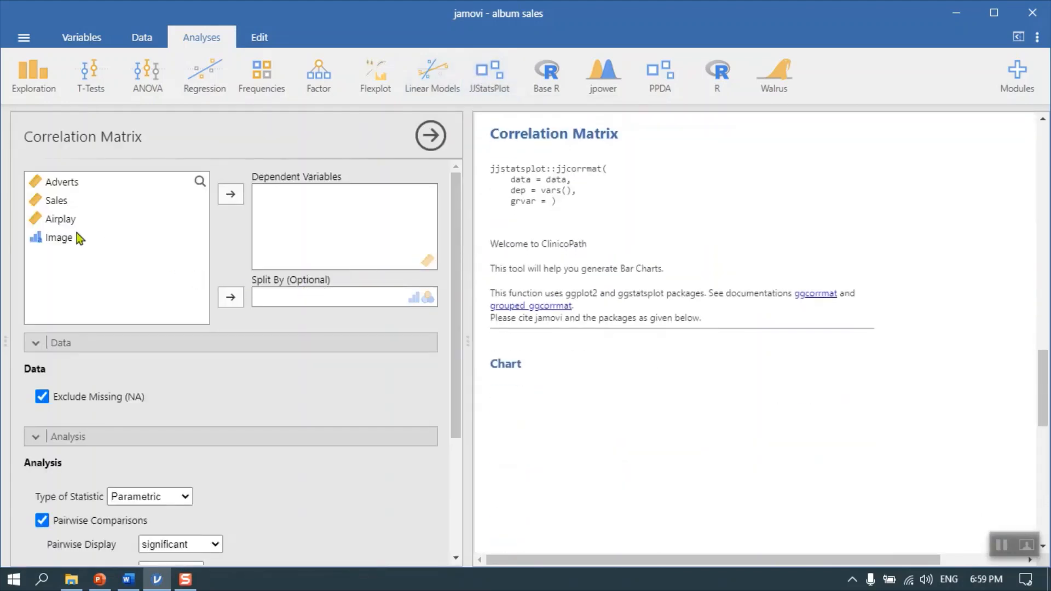
click(75, 184)
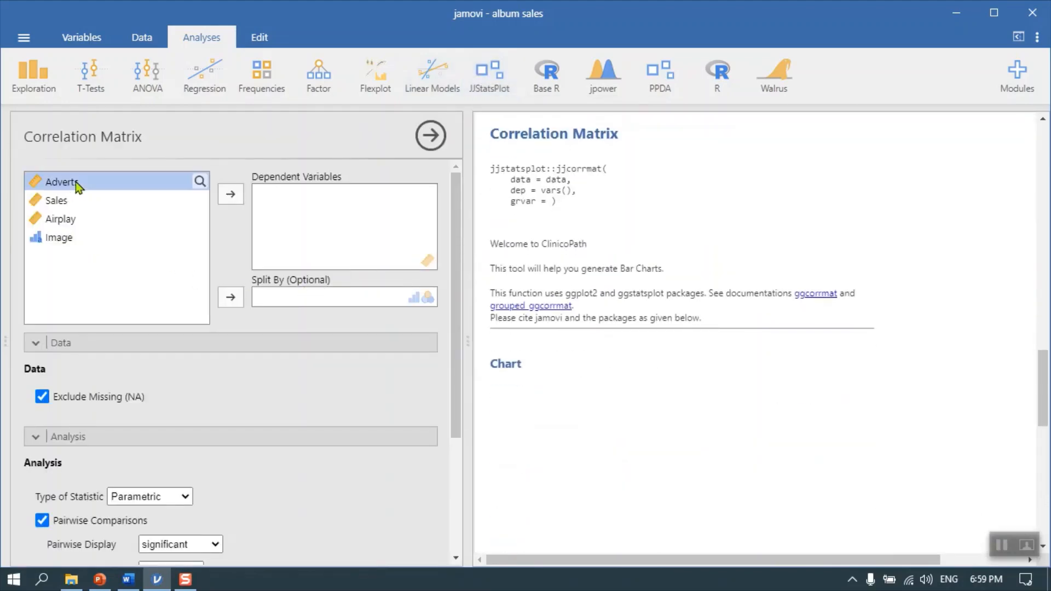
click(227, 197)
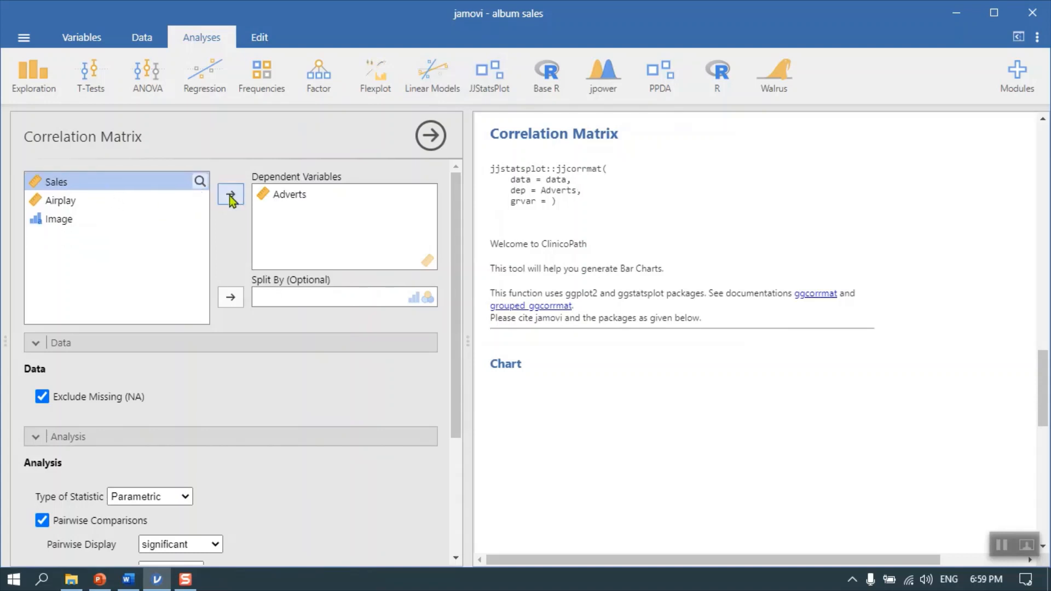
click(231, 194)
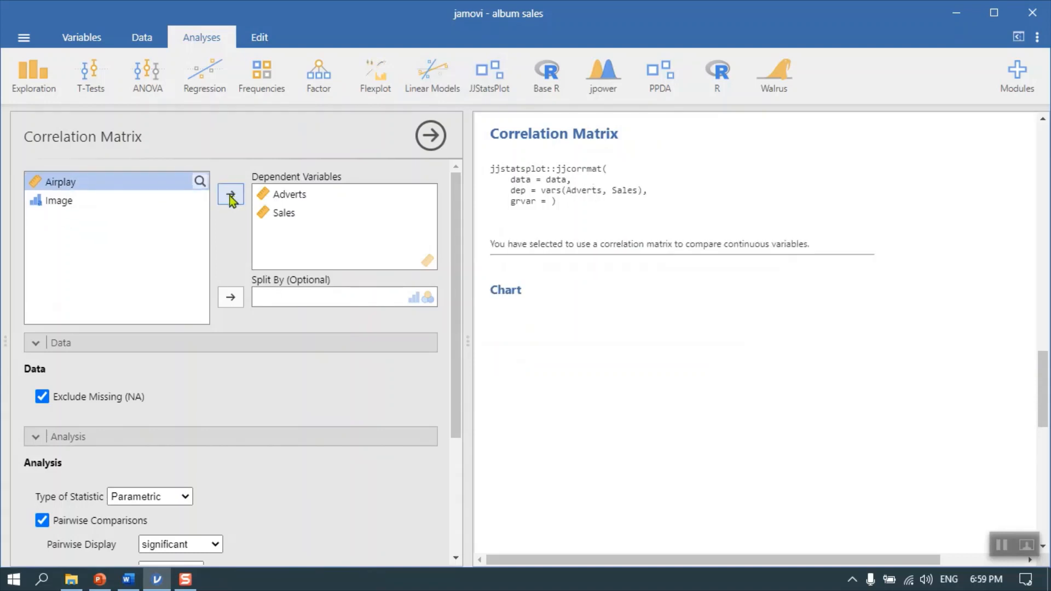
scroll(673, 383, down, 5)
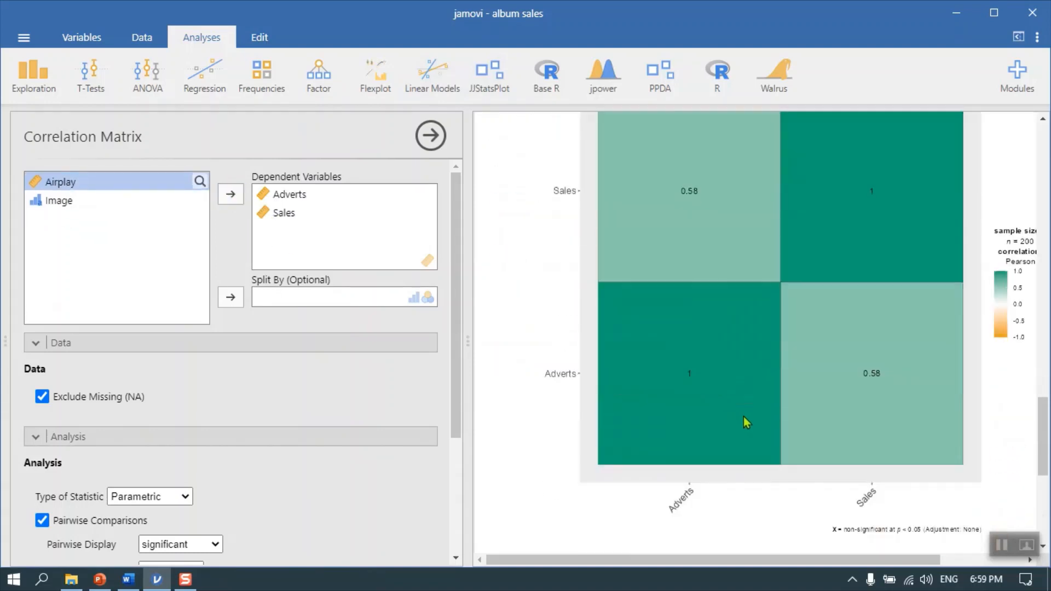
scroll(871, 361, up, 2)
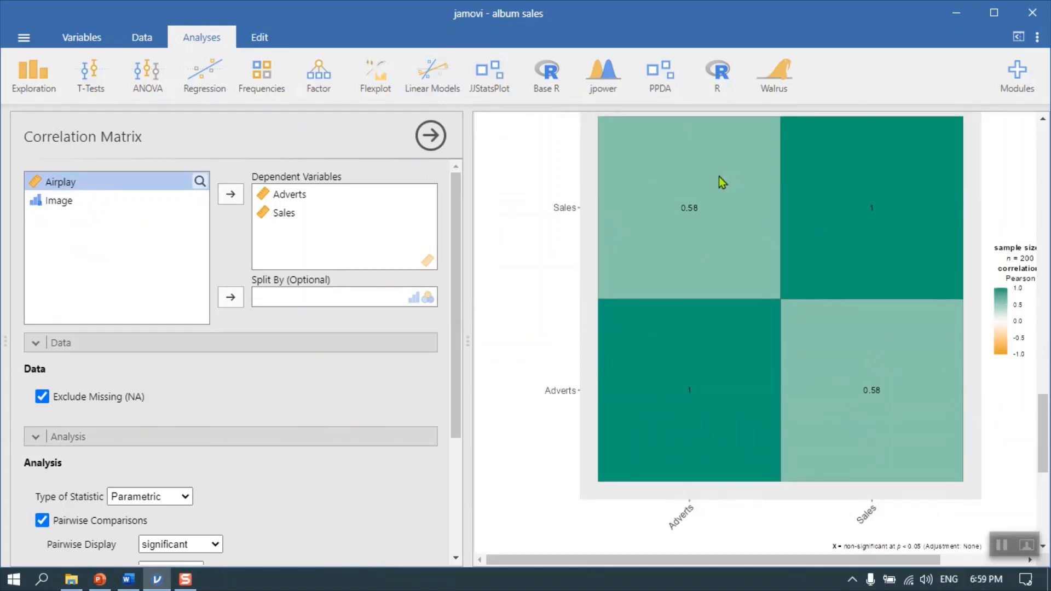
Add the GGStatsPlot layer to the correlation matrix chart, check the chart, and close the analysis options
scroll(319, 321, down, 3)
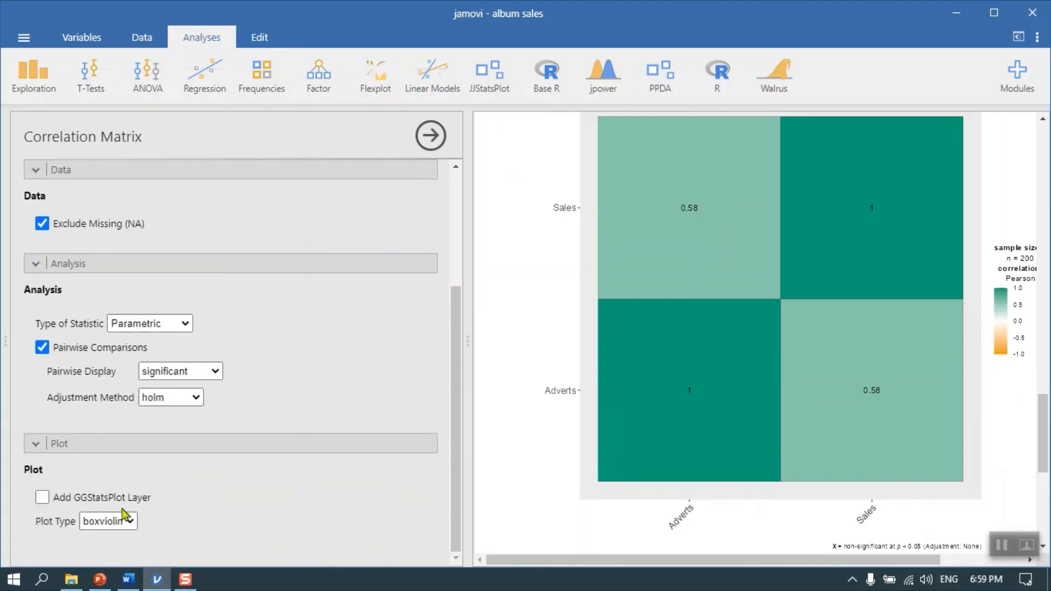
click(41, 498)
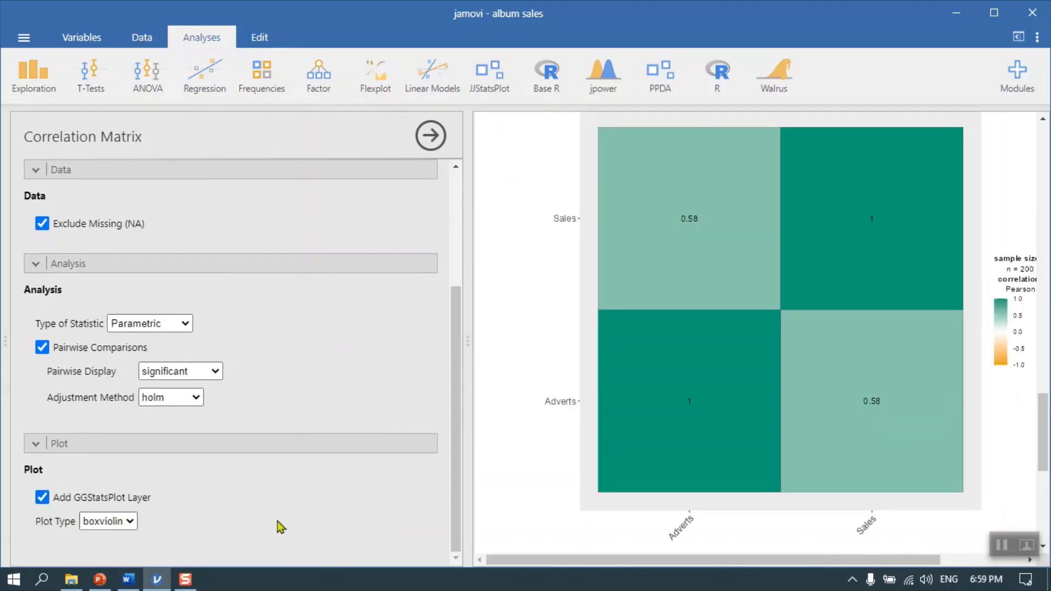
scroll(761, 486, down, 3)
scroll(761, 486, down, 3)
scroll(771, 471, up, 6)
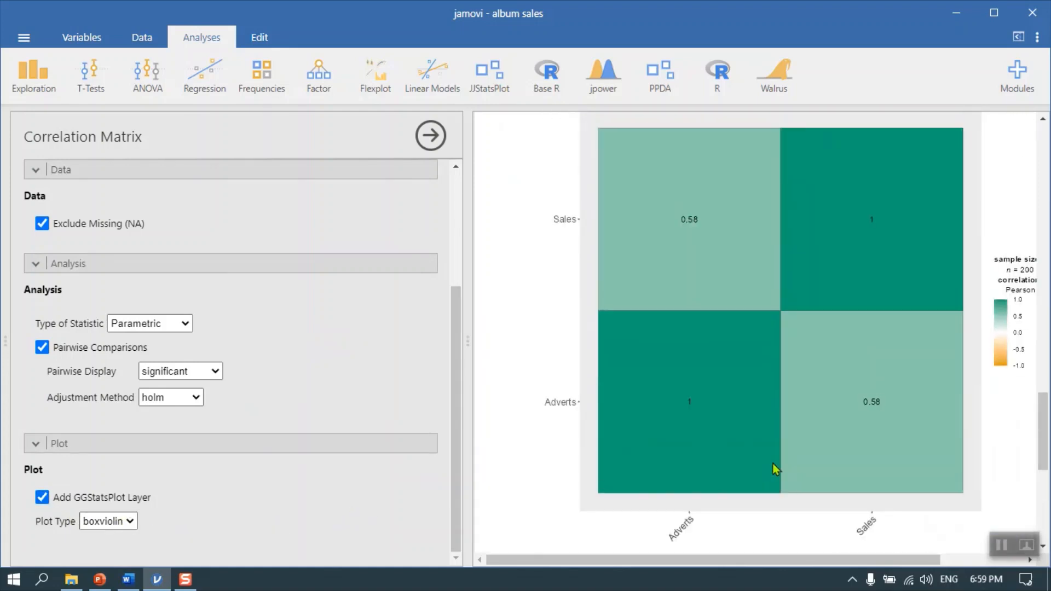
click(430, 135)
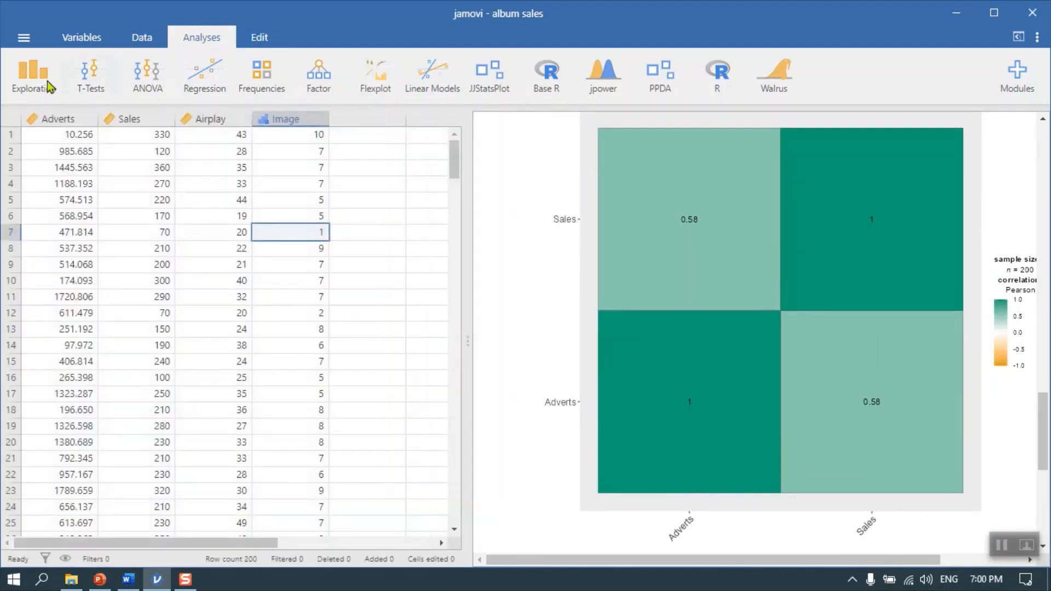
Create a standard Regression correlation matrix with Adverts and Sales as its variables
click(210, 82)
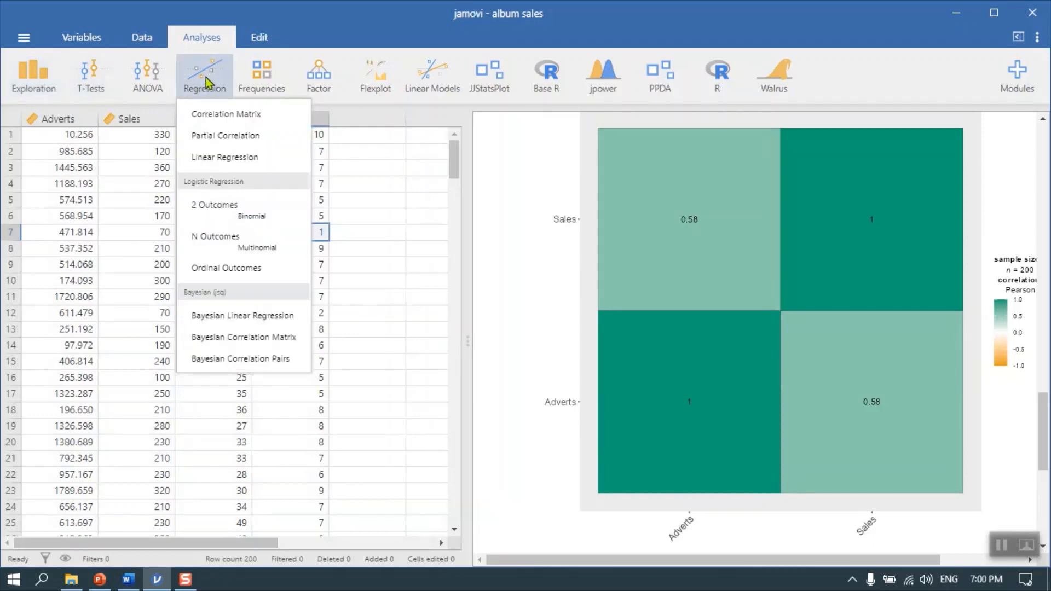
click(210, 117)
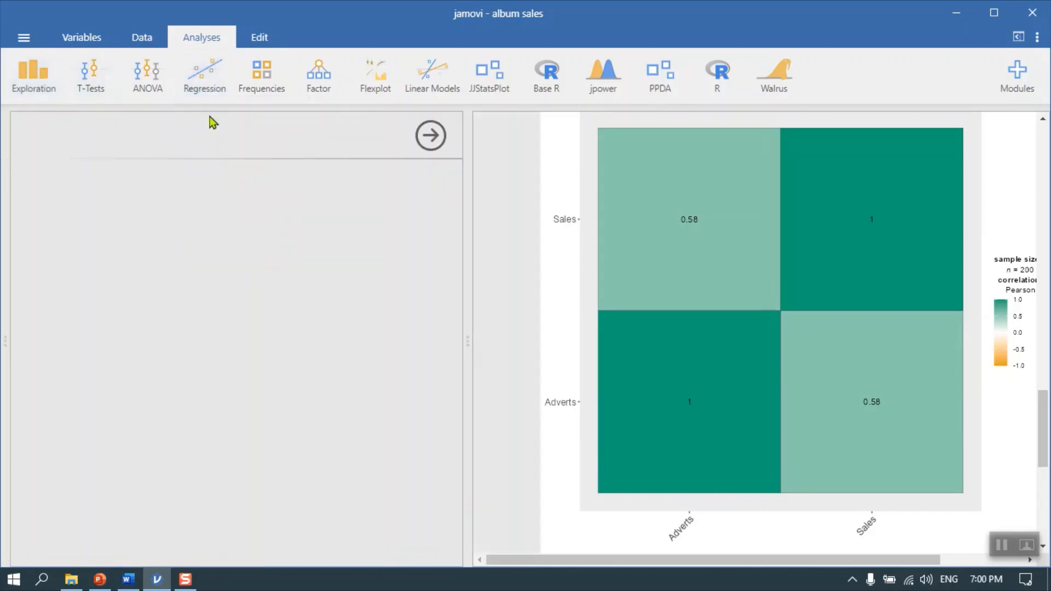
click(109, 182)
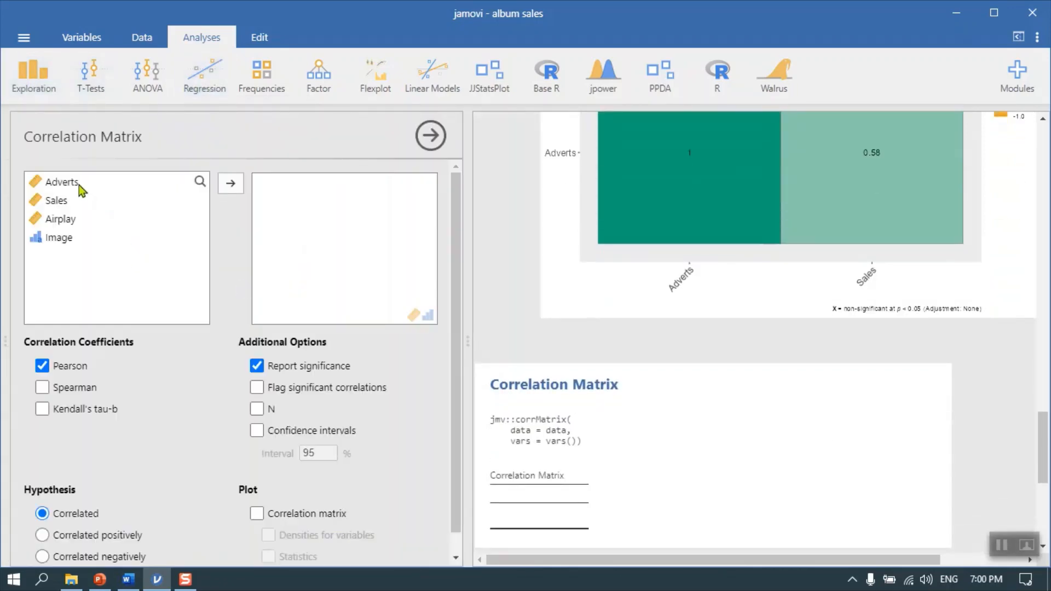
click(230, 184)
click(231, 184)
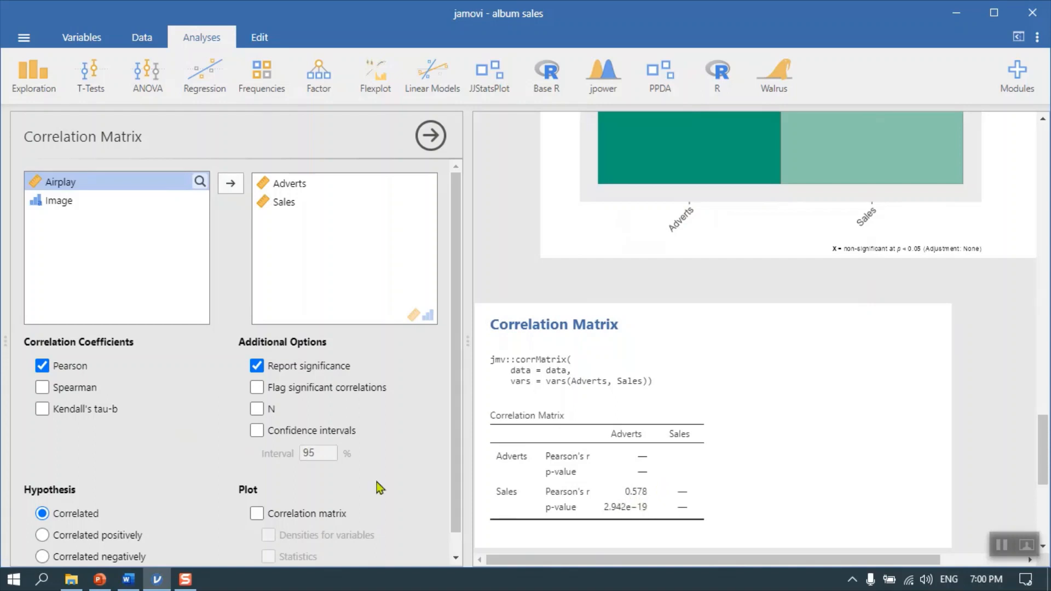
Include Spearman alongside Pearson in the correlation matrix, compare the coefficients in the table, and remove Spearman again
scroll(366, 465, down, 1)
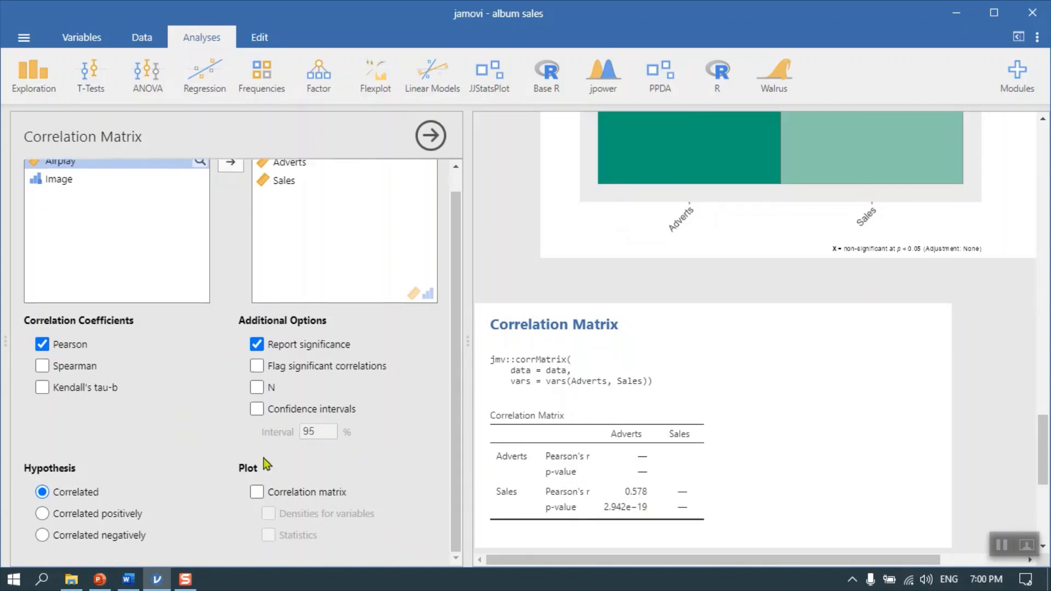
click(74, 367)
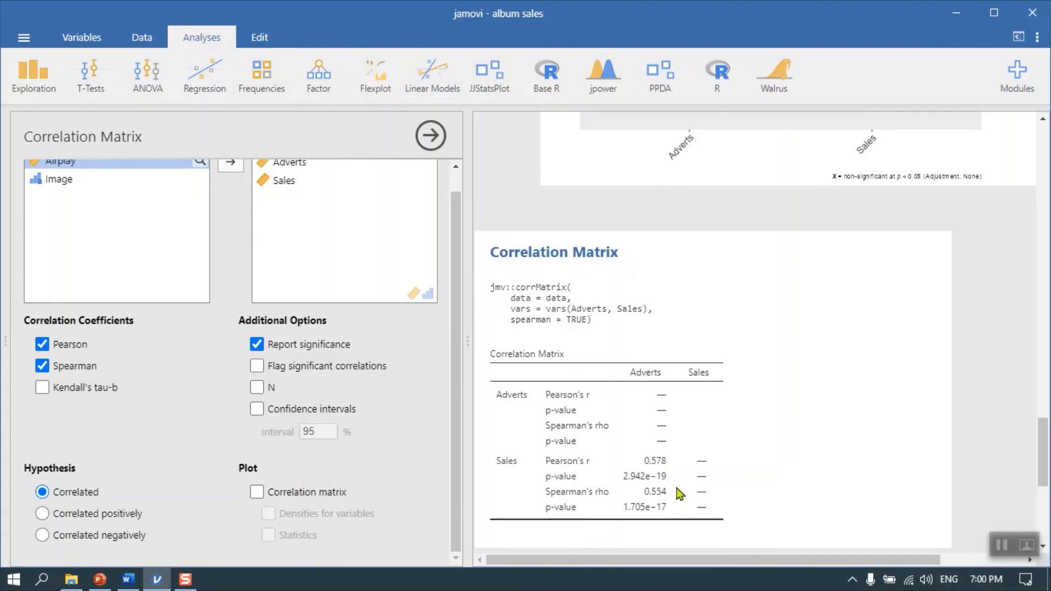
scroll(684, 481, up, 3)
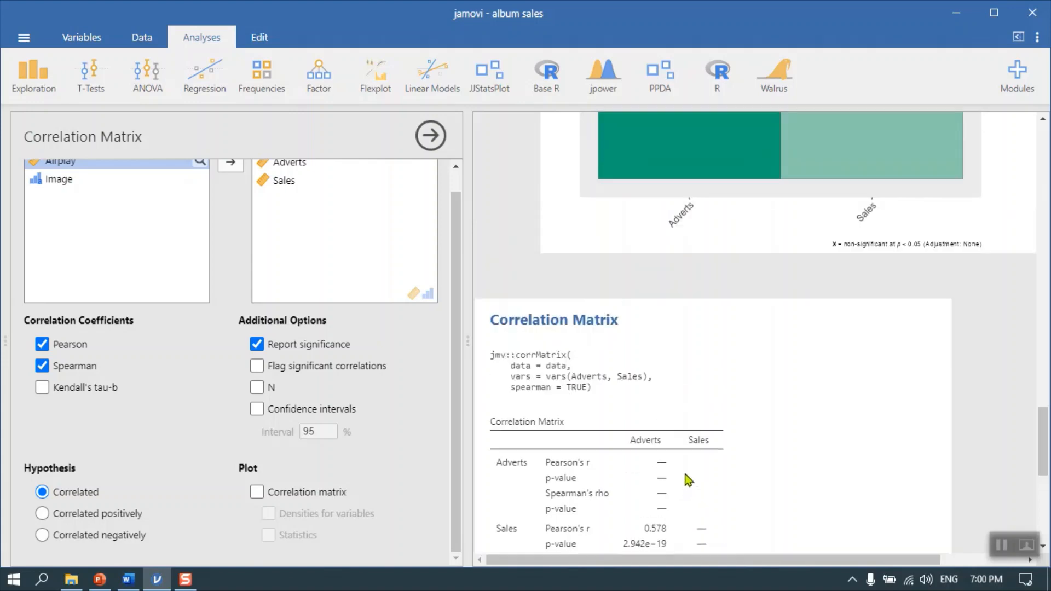
scroll(684, 478, down, 3)
scroll(685, 475, down, 3)
scroll(686, 473, up, 4)
scroll(688, 476, up, 2)
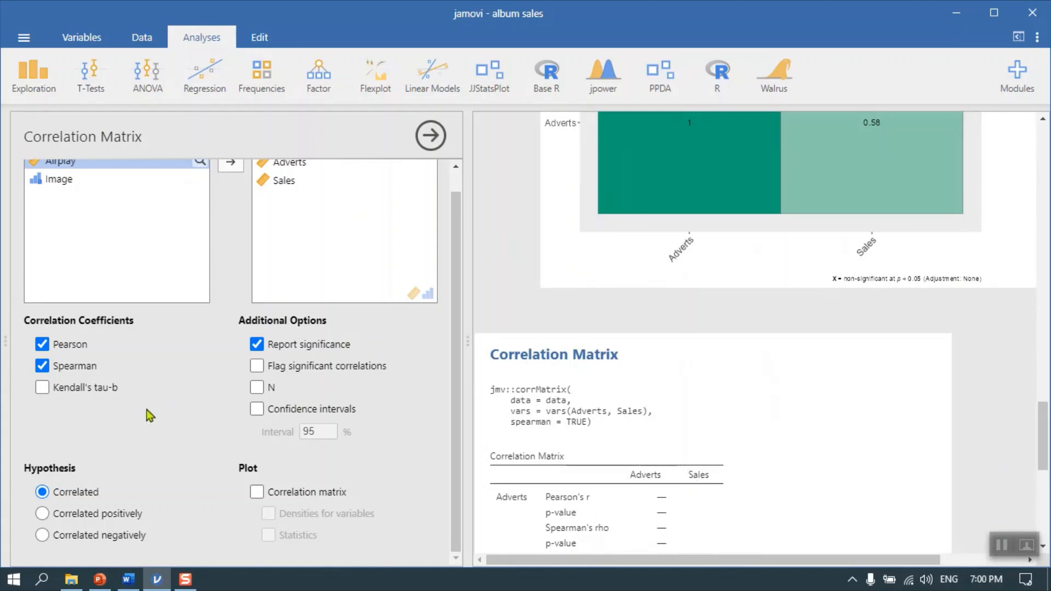
click(42, 366)
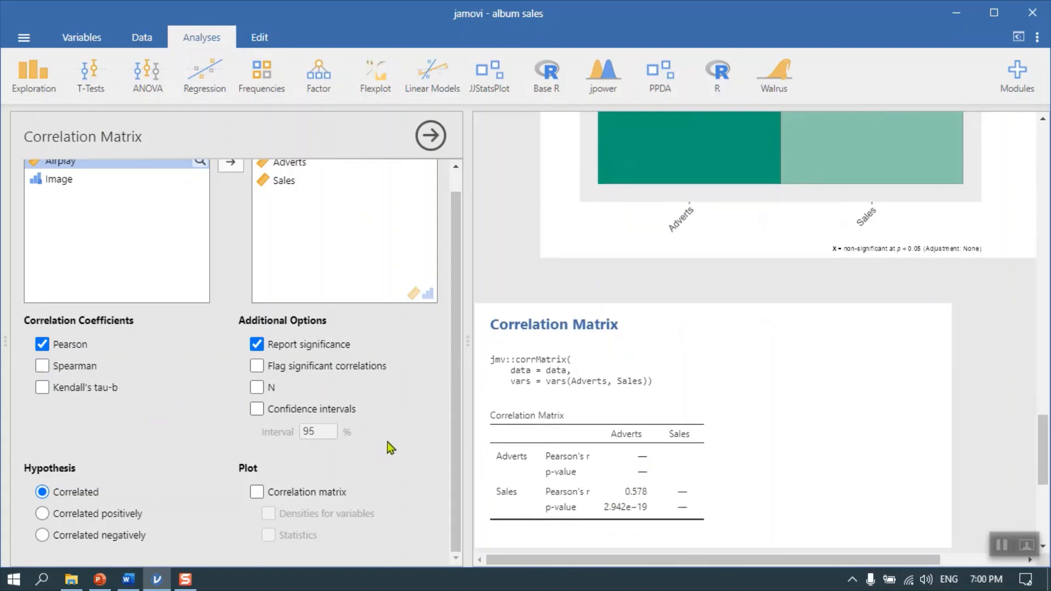
Look over the correlation matrix options and close them
scroll(388, 445, up, 1)
scroll(396, 433, down, 1)
scroll(402, 420, up, 1)
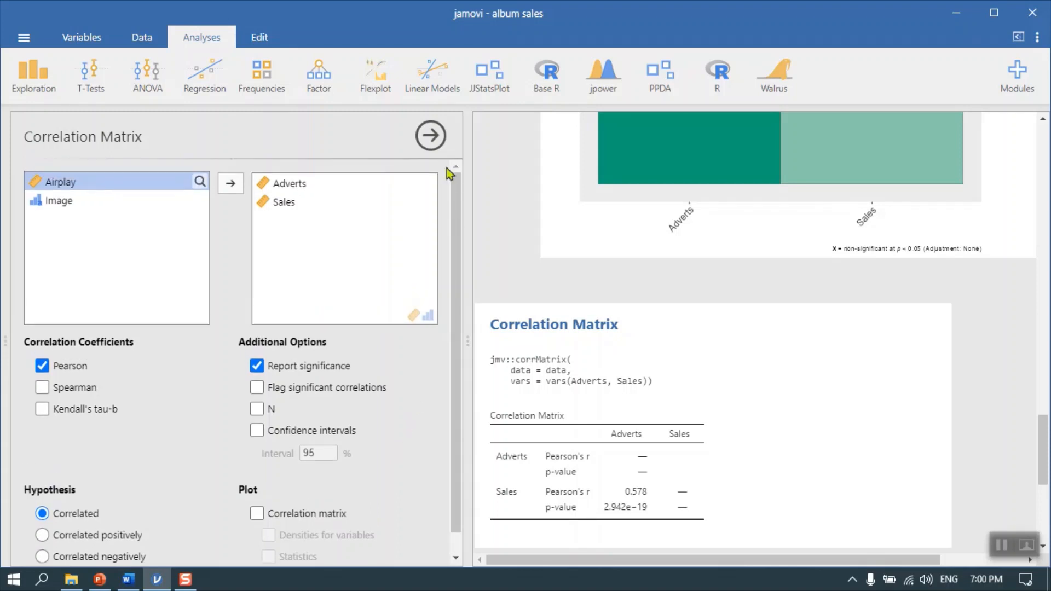
click(430, 135)
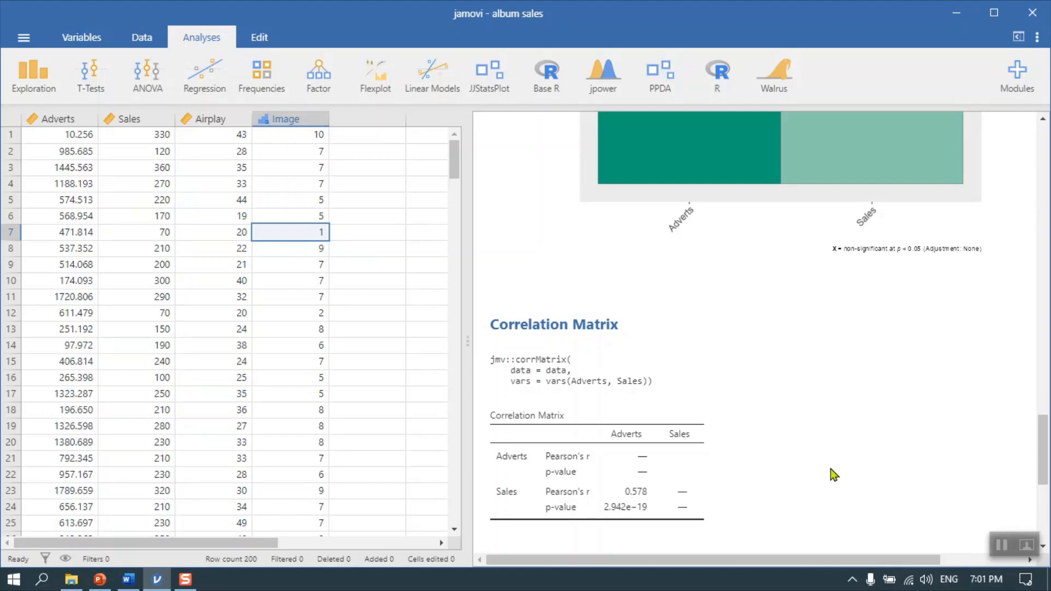
Set up a linear regression with Sales as the dependent variable and Adverts as the covariate
click(220, 84)
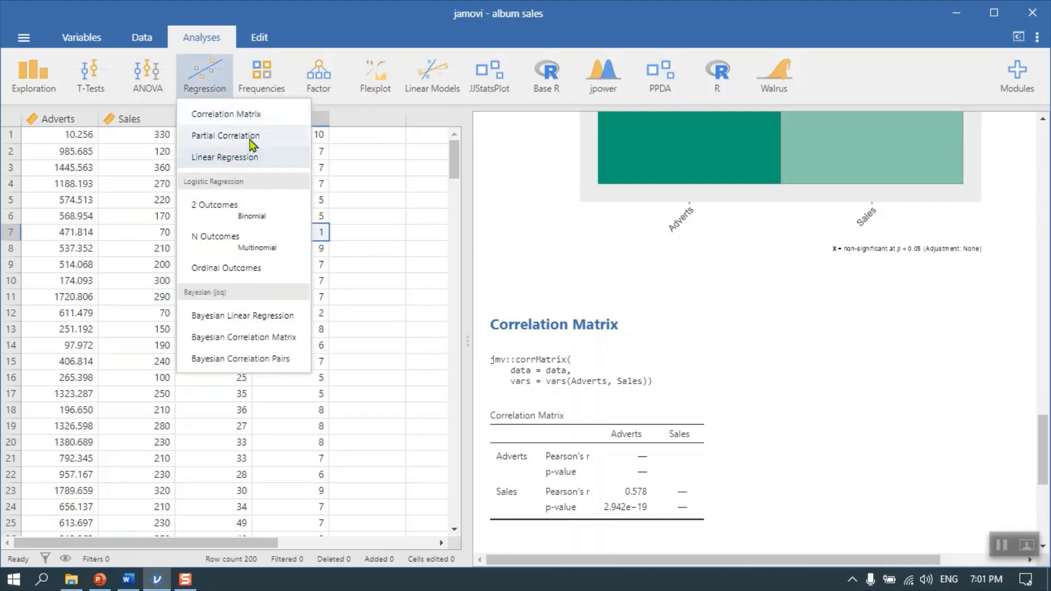
click(246, 157)
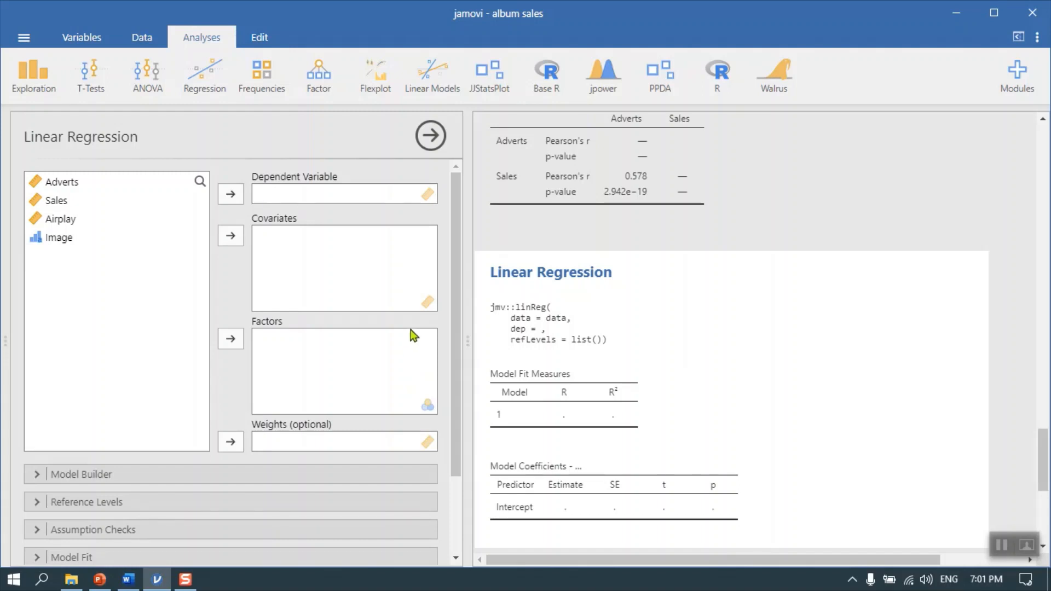
click(63, 203)
click(238, 197)
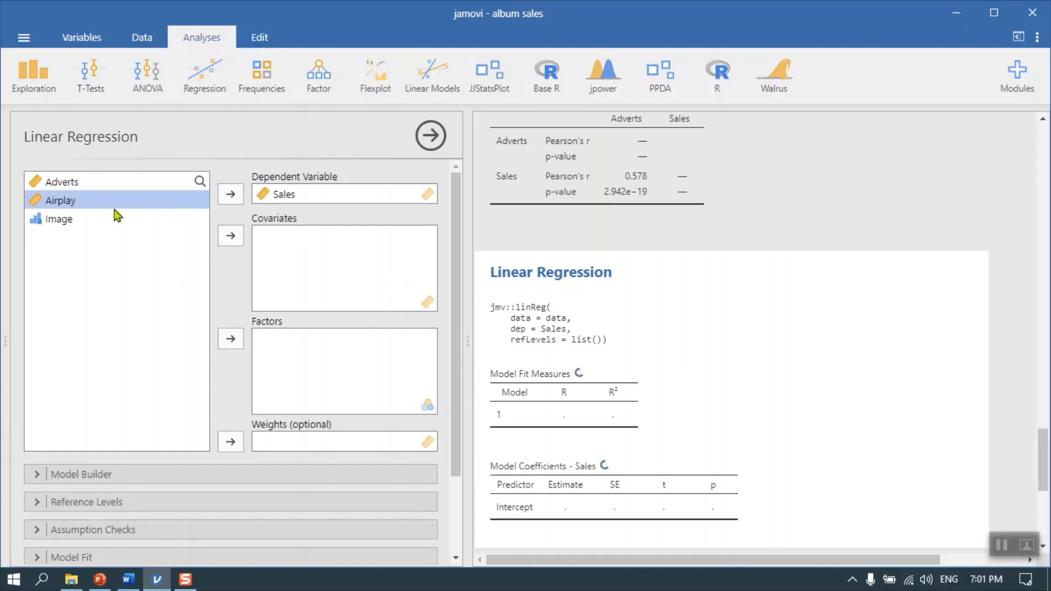
click(71, 183)
click(232, 241)
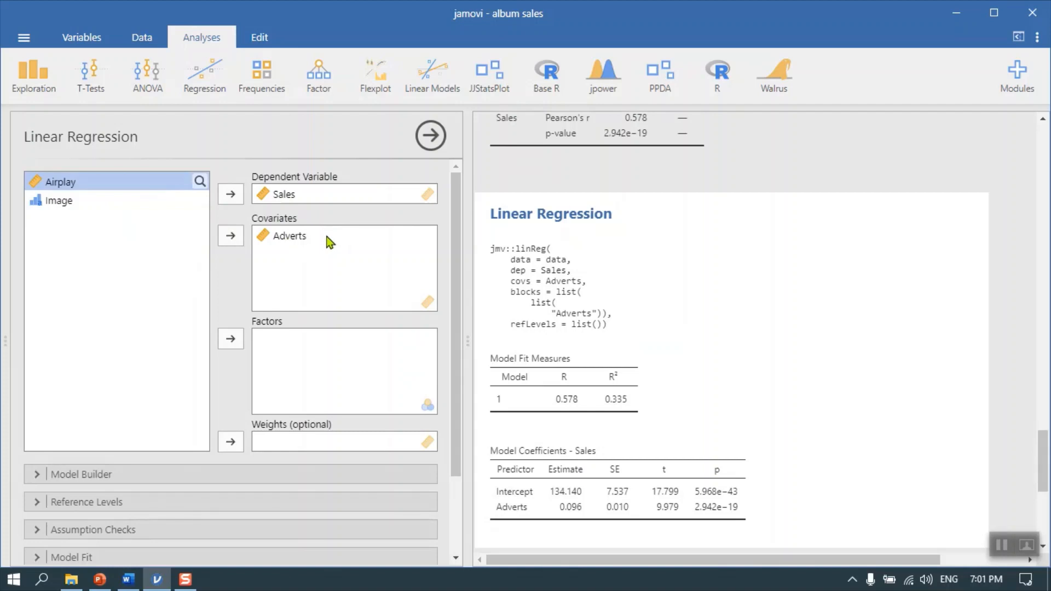
Review the Model Builder and Reference Levels settings of the linear regression without changing them
scroll(153, 413, down, 3)
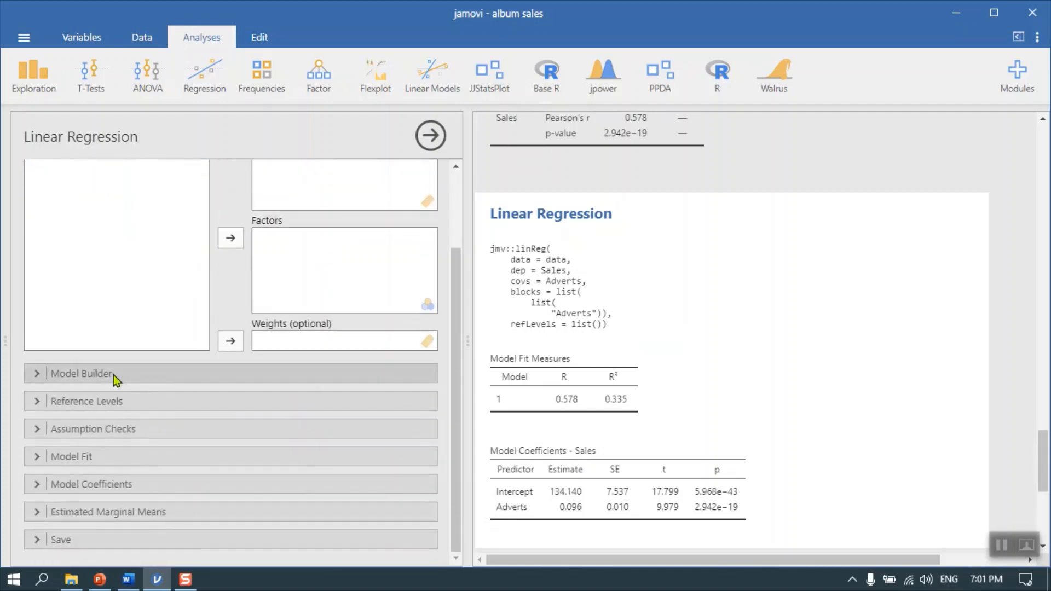
click(39, 375)
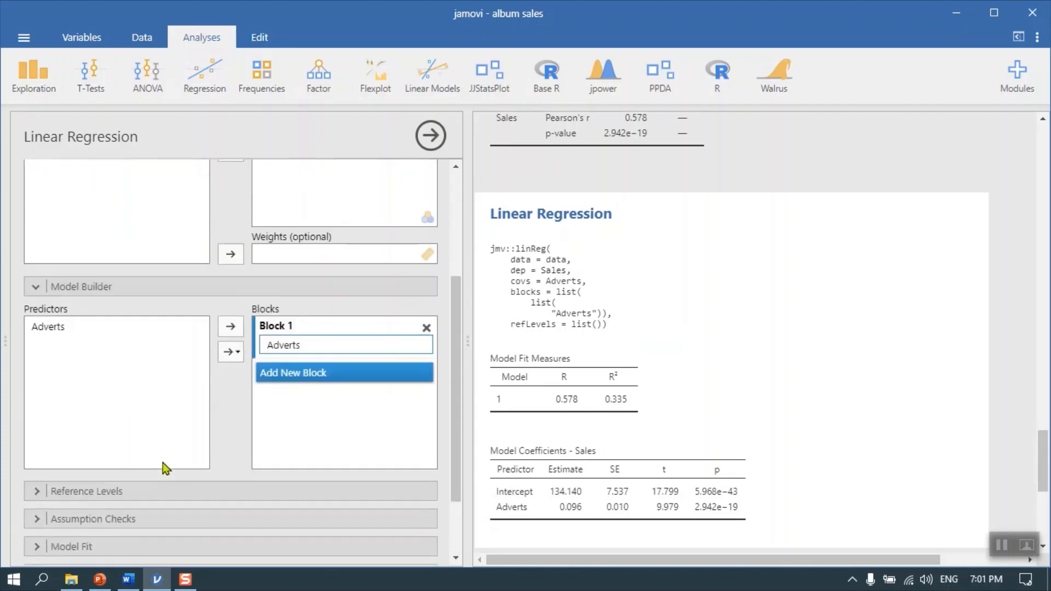
click(36, 273)
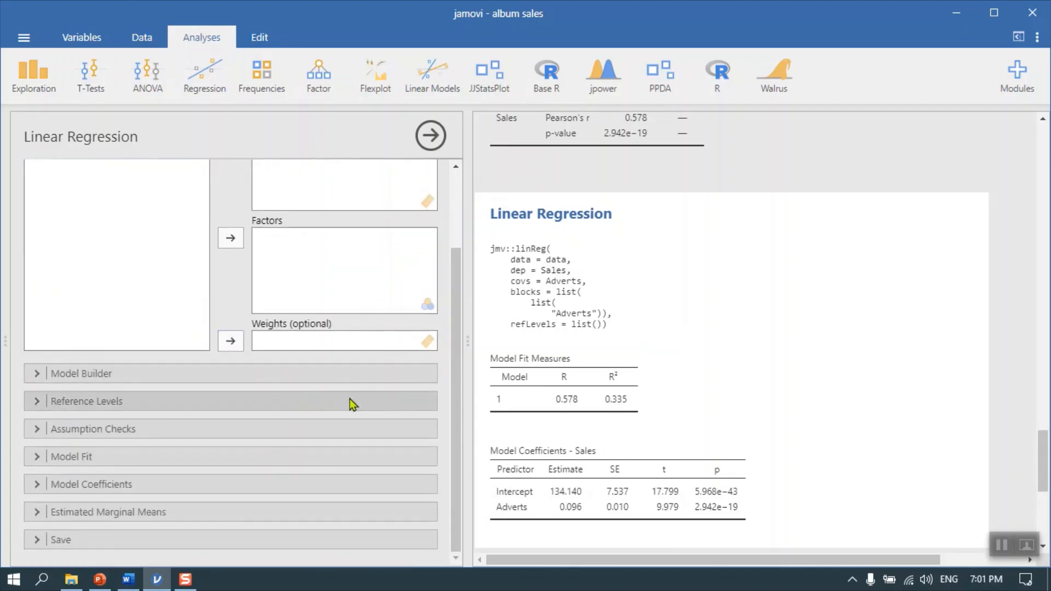
click(38, 405)
click(38, 406)
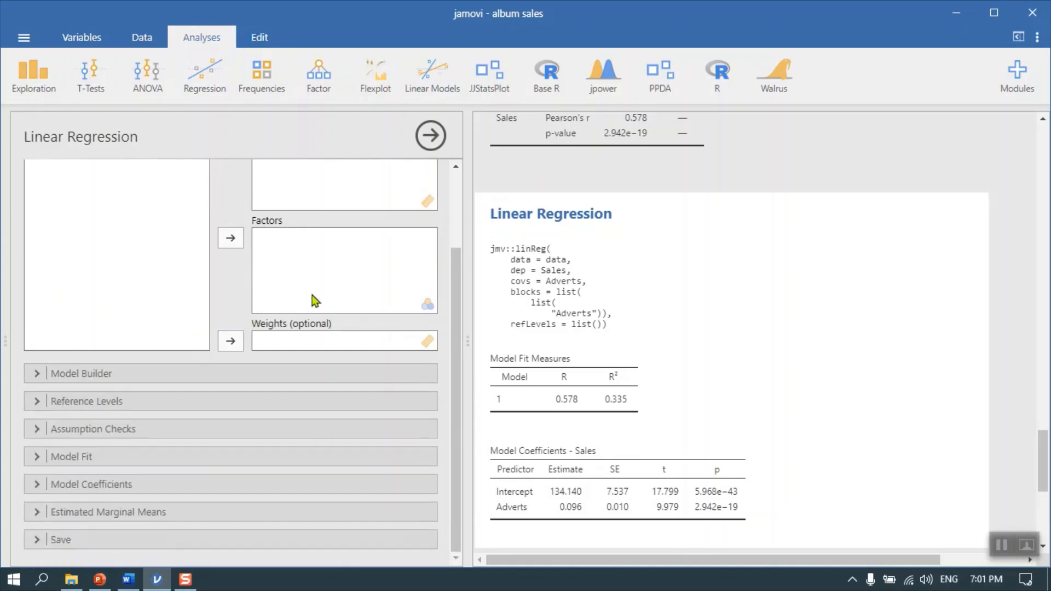
scroll(350, 281, up, 2)
scroll(146, 421, down, 2)
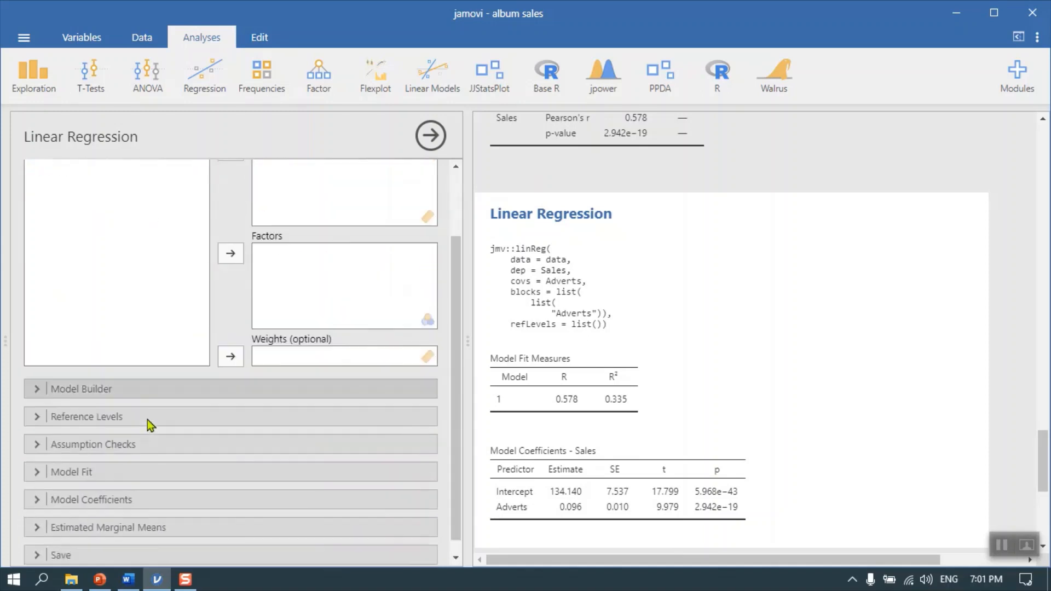
Add the autocorrelation test, normality test, Q-Q plot of residuals, residual plots and Cook's distance to the linear regression
click(31, 432)
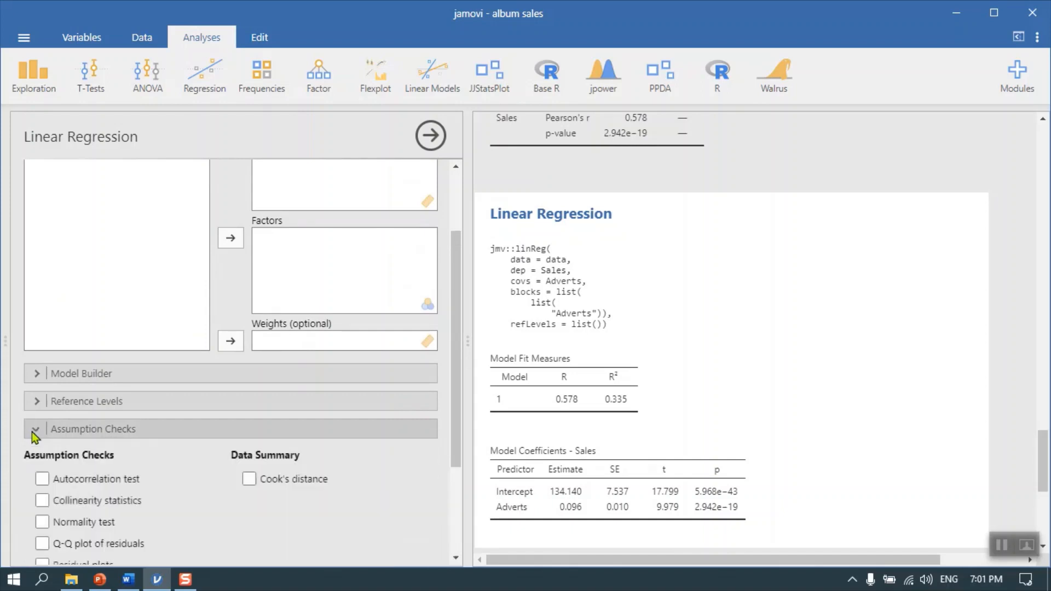
scroll(173, 462, down, 2)
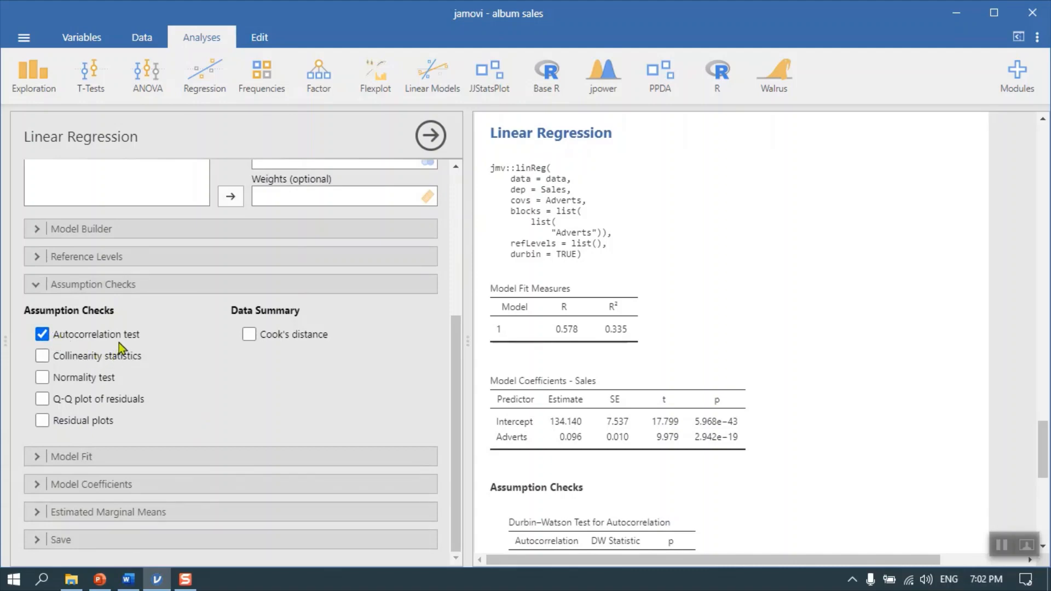
click(46, 381)
click(44, 400)
click(46, 422)
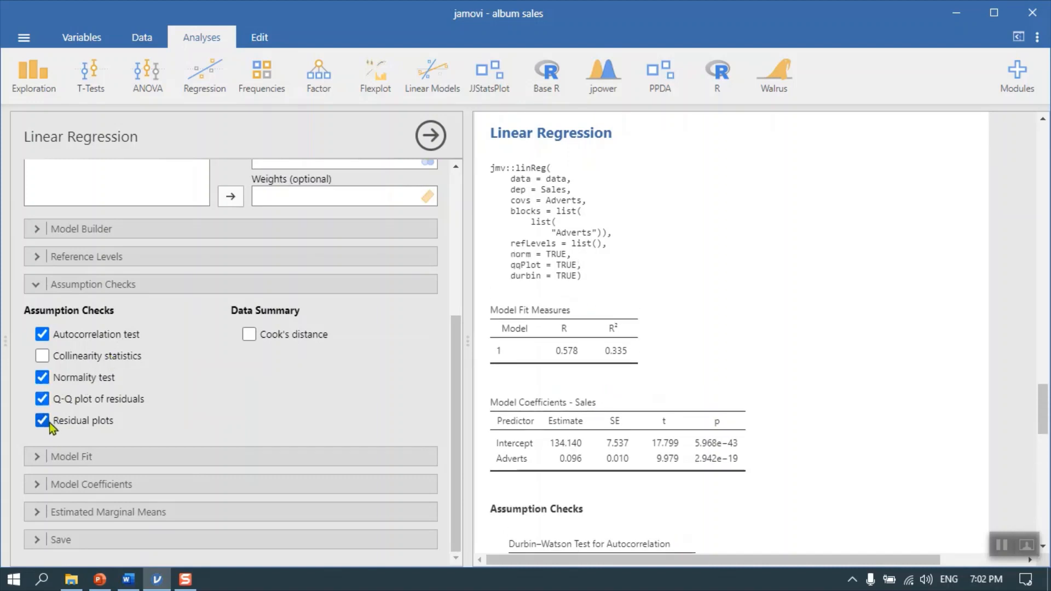
click(249, 335)
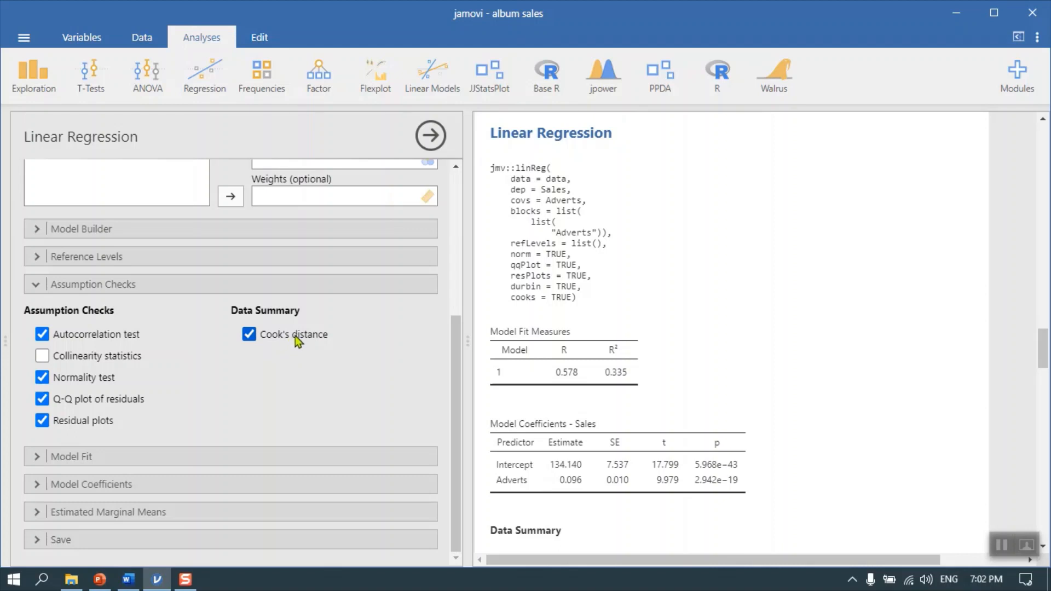
Add the overall model F test to the linear regression's model fit output
click(43, 458)
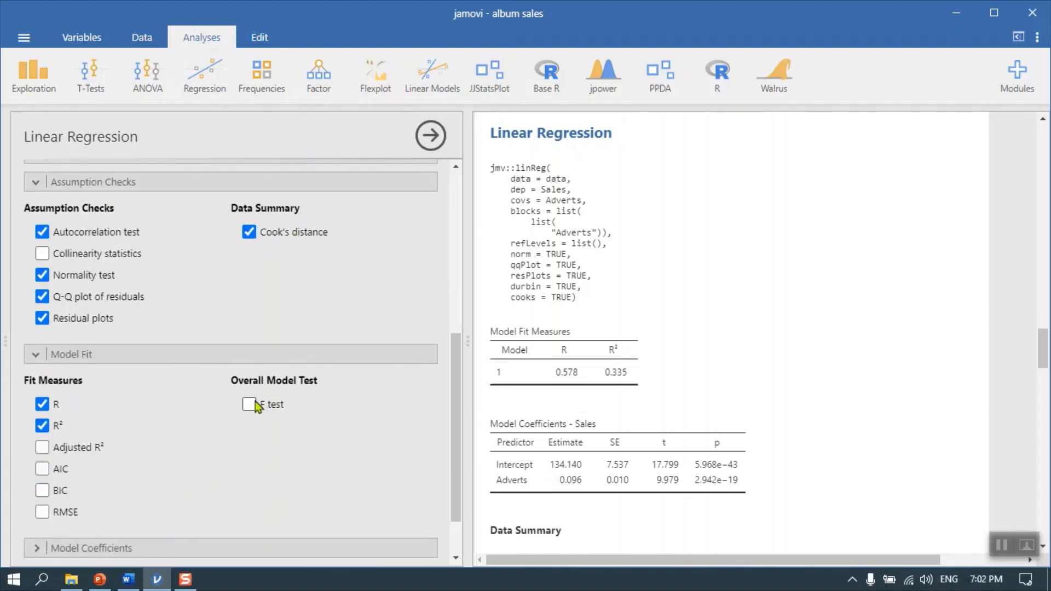
click(250, 405)
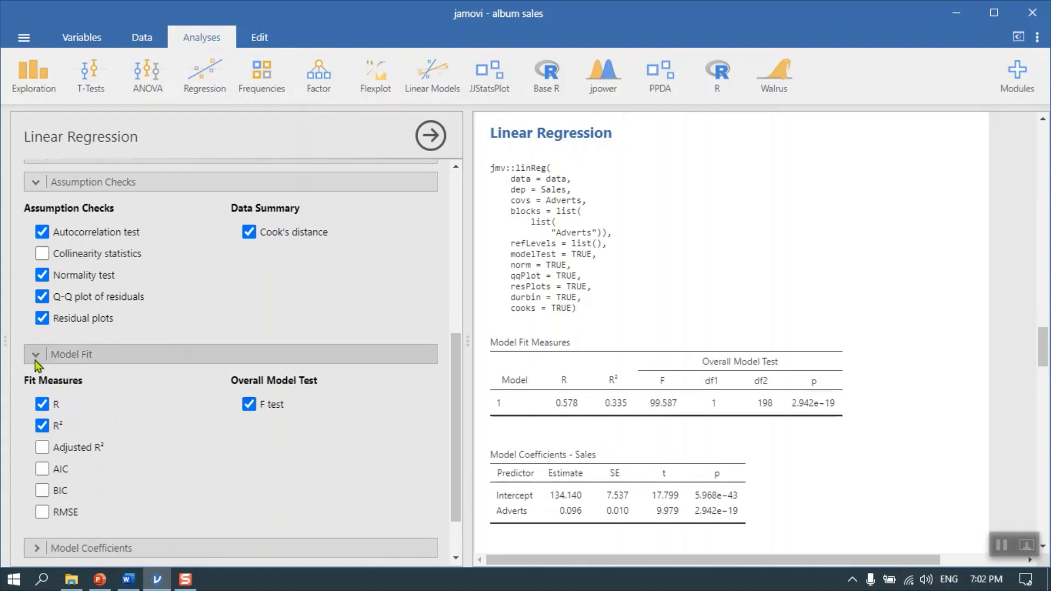
click(37, 356)
Add the ANOVA test, the standardized estimate and the 95% confidence interval of the estimate to the model coefficients output
click(39, 483)
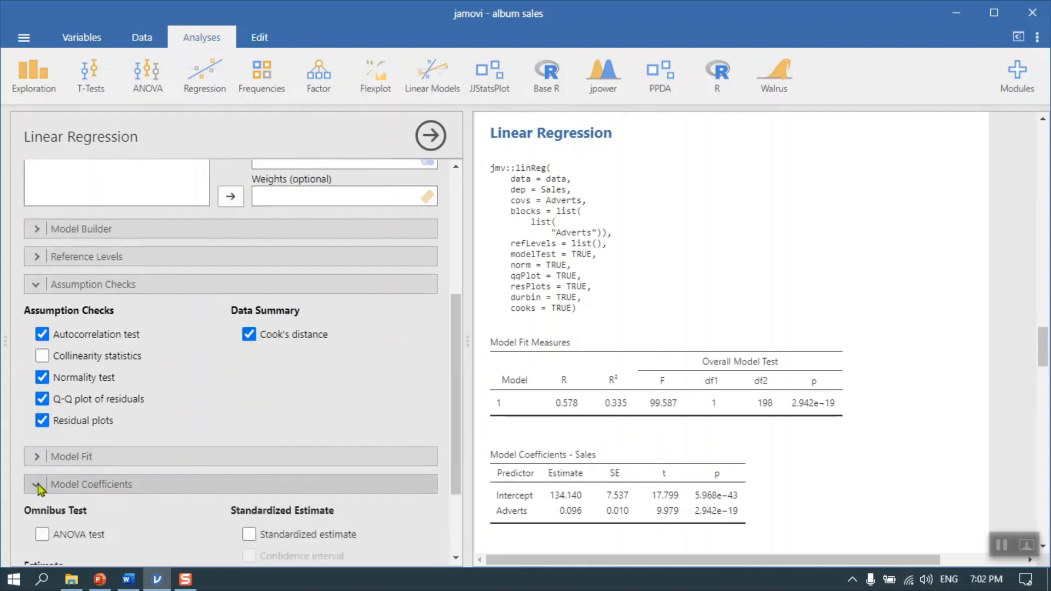
click(55, 393)
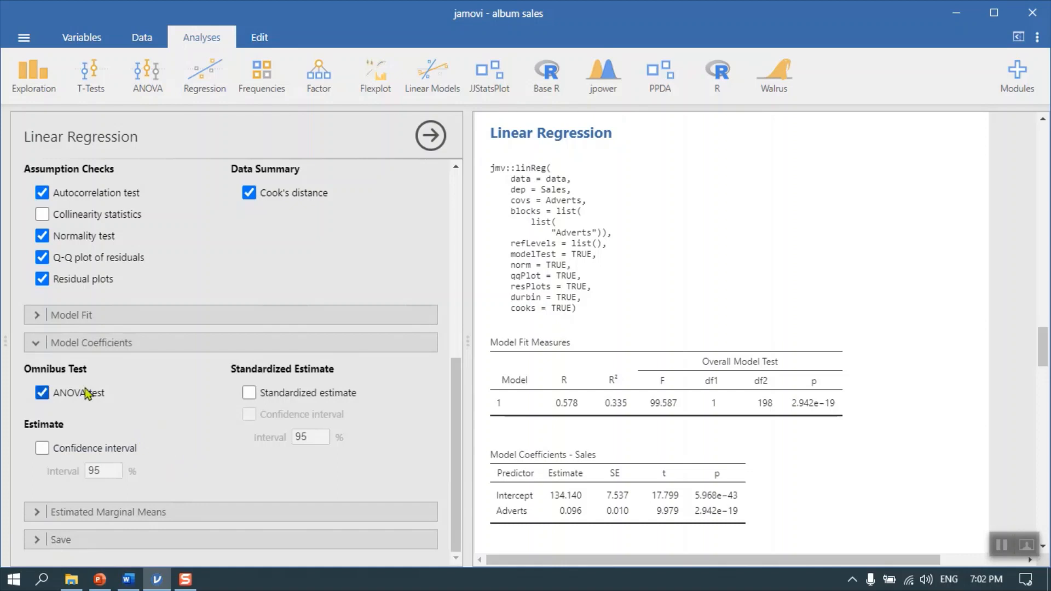
click(249, 393)
click(44, 449)
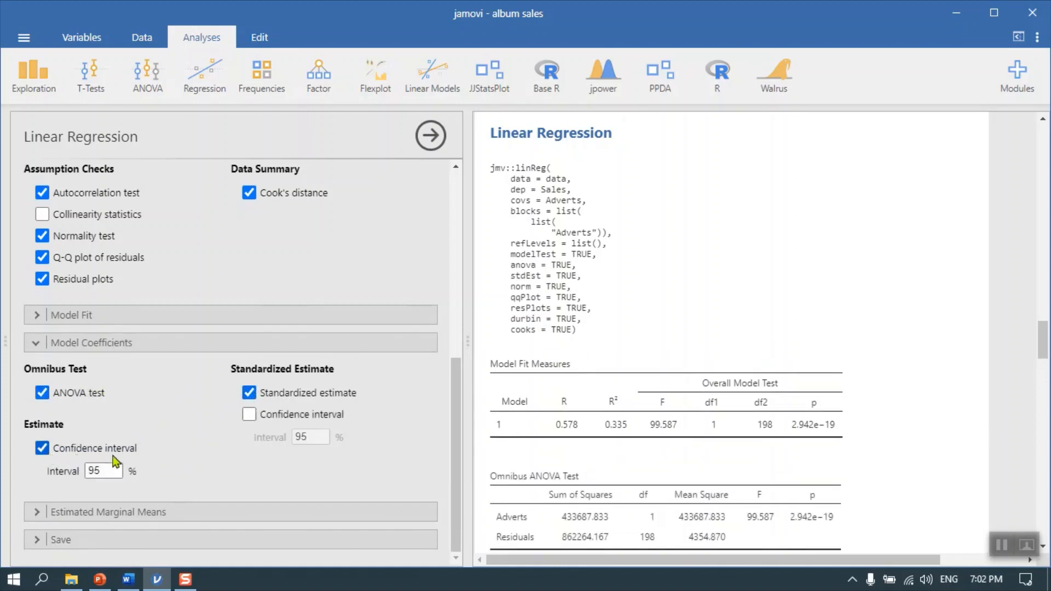
Save the predicted values, residuals and Cook's distance as data columns and close the linear regression options
click(41, 542)
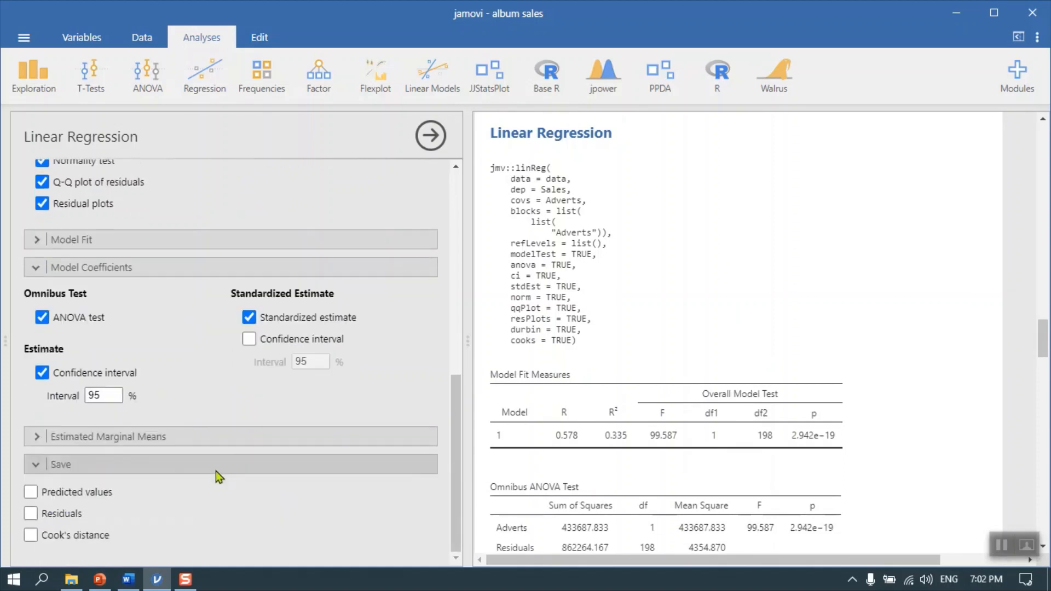
click(32, 492)
click(30, 513)
click(30, 534)
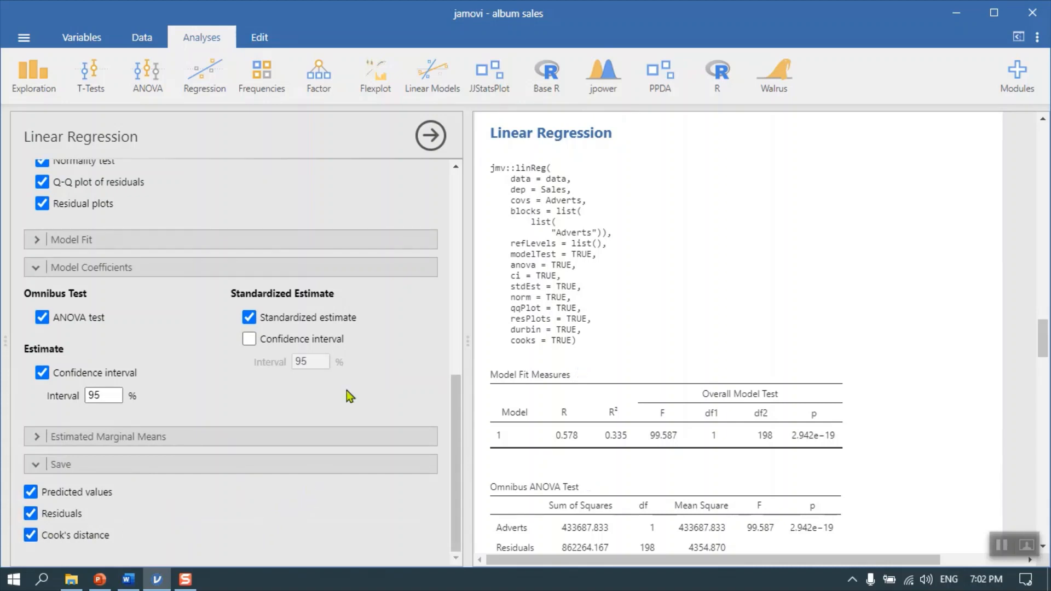
click(431, 136)
Compare the correlation matrix for Adverts and Sales with the regression's Model Fit Measures and Omnibus ANOVA Test tables
scroll(780, 314, up, 3)
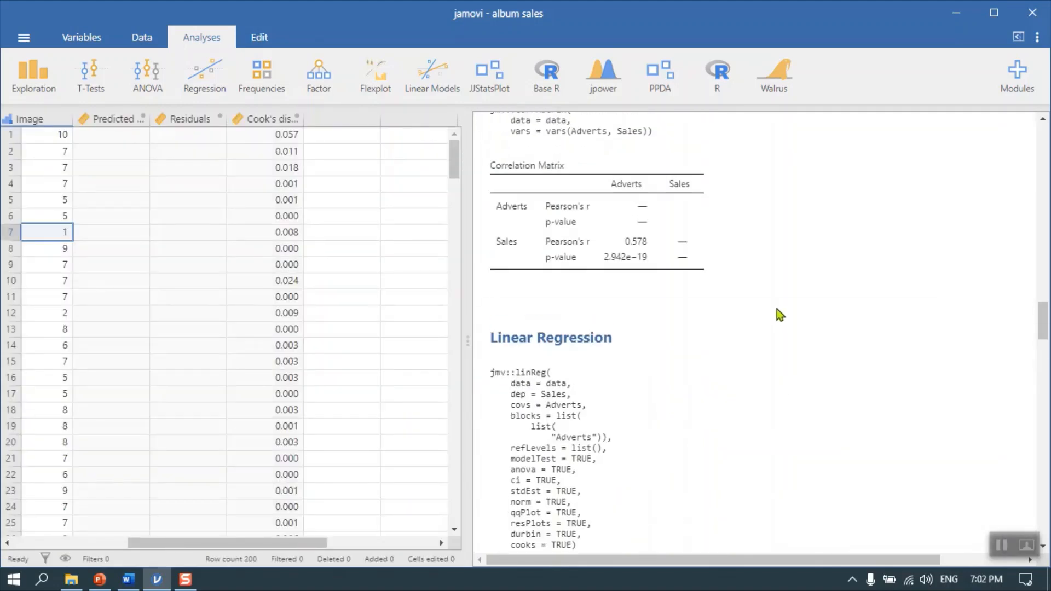
scroll(583, 314, down, 2)
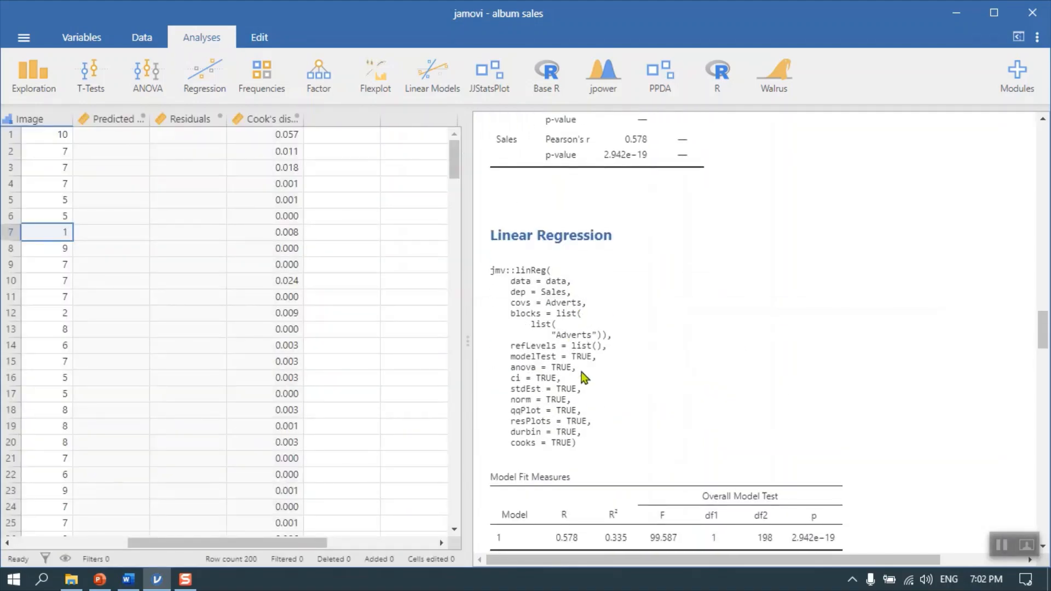
scroll(608, 360, down, 3)
scroll(542, 235, up, 3)
scroll(670, 323, down, 2)
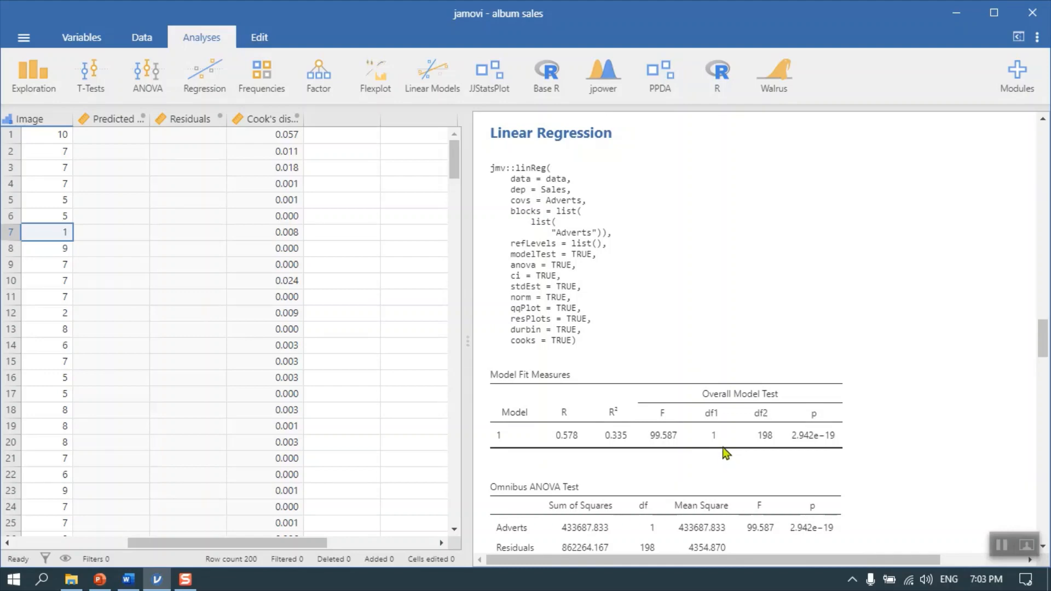
scroll(723, 451, up, 5)
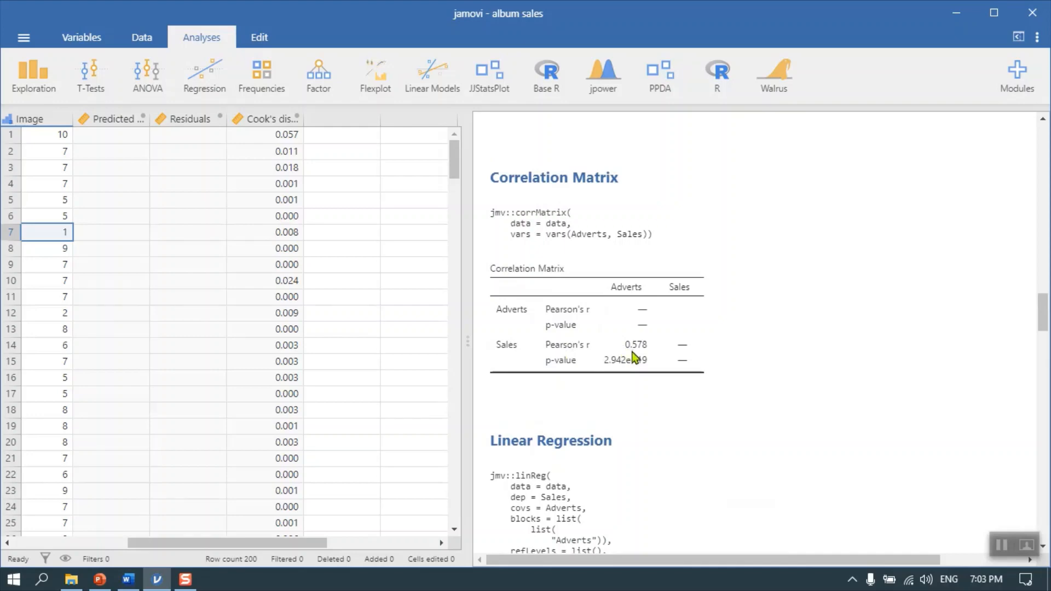
scroll(793, 405, down, 8)
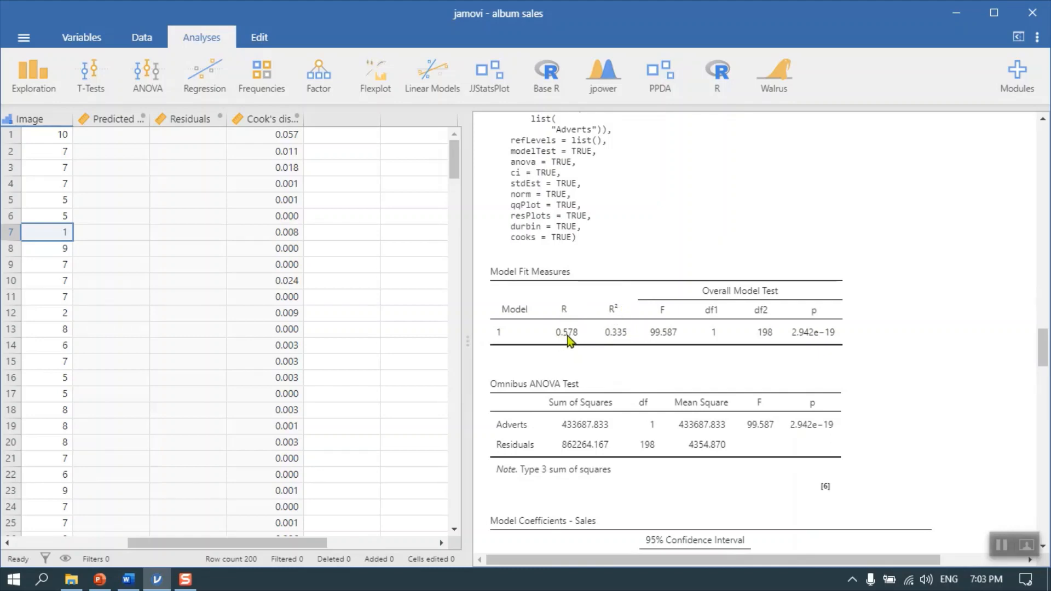
scroll(575, 339, up, 5)
scroll(602, 329, down, 4)
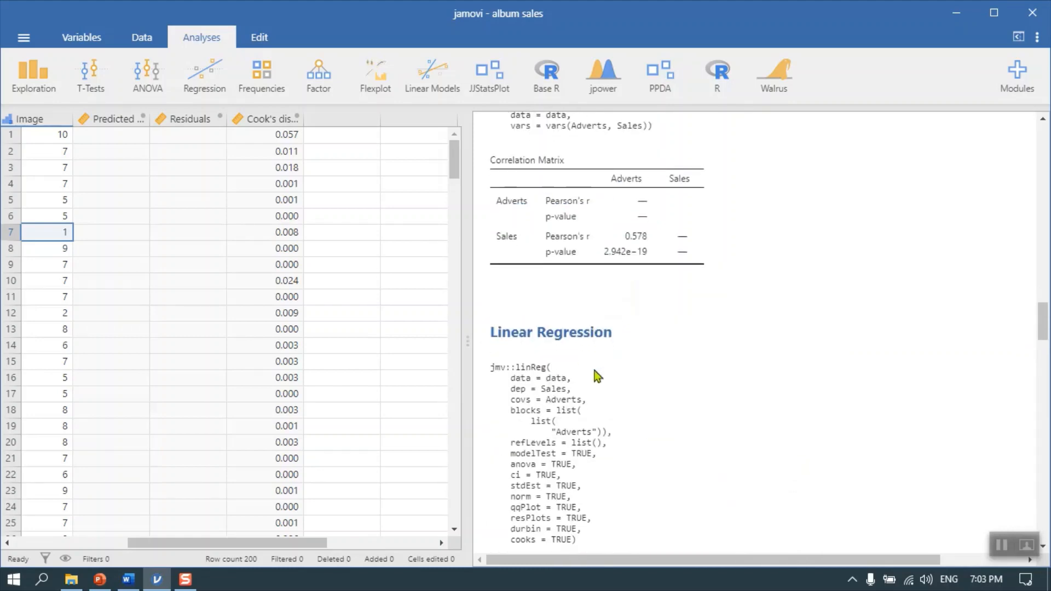
scroll(602, 364, down, 2)
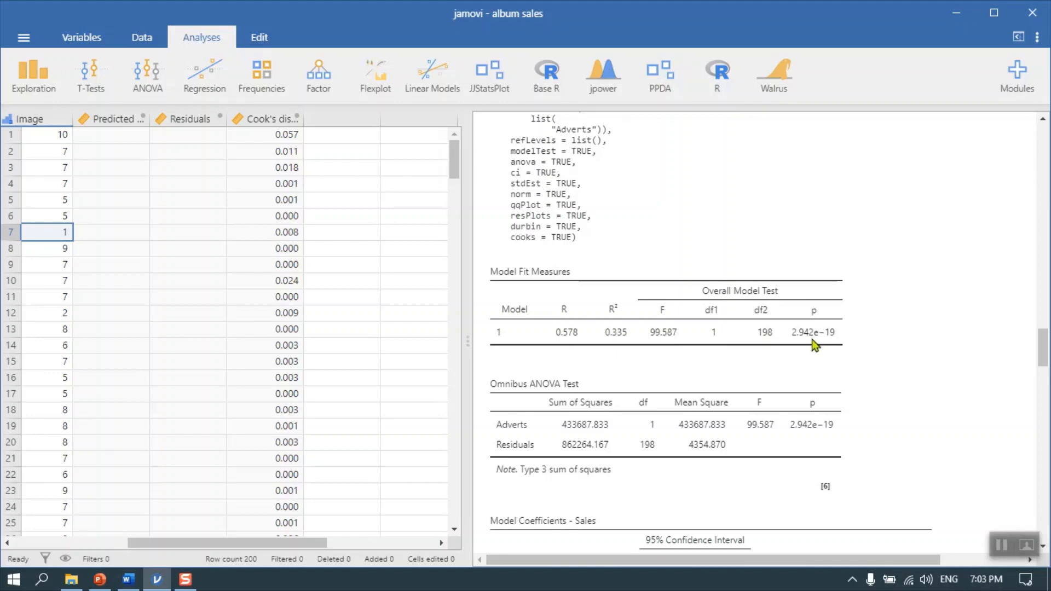
scroll(788, 341, up, 5)
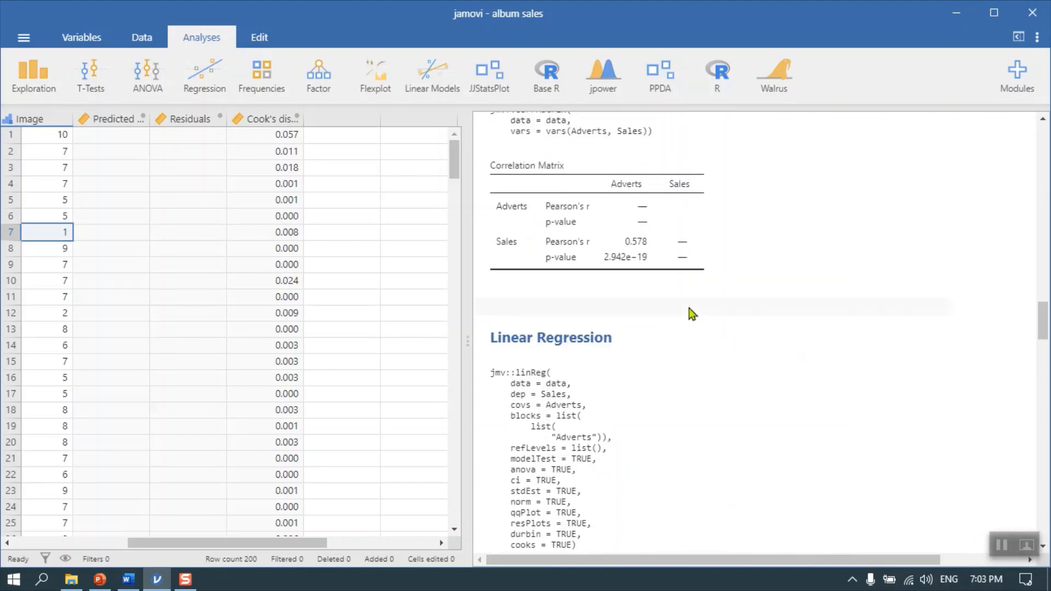
scroll(866, 362, down, 8)
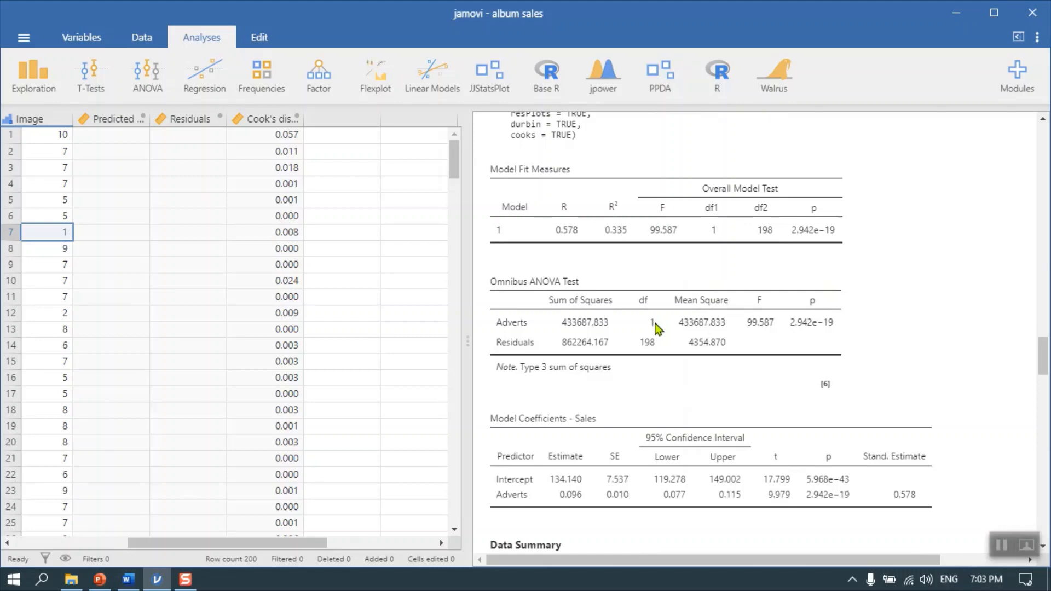
scroll(653, 329, up, 5)
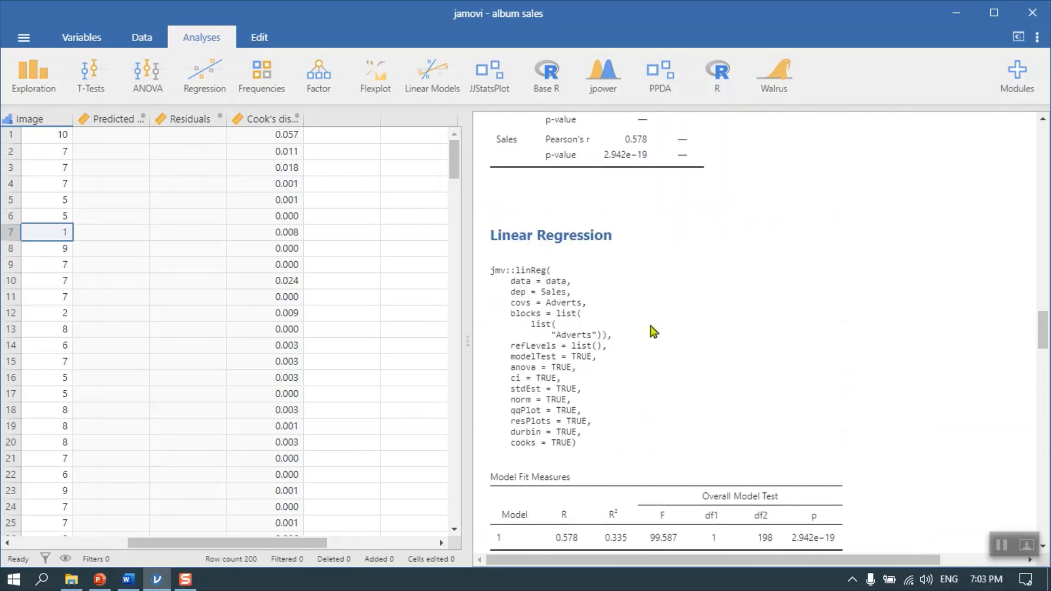
scroll(650, 326, down, 5)
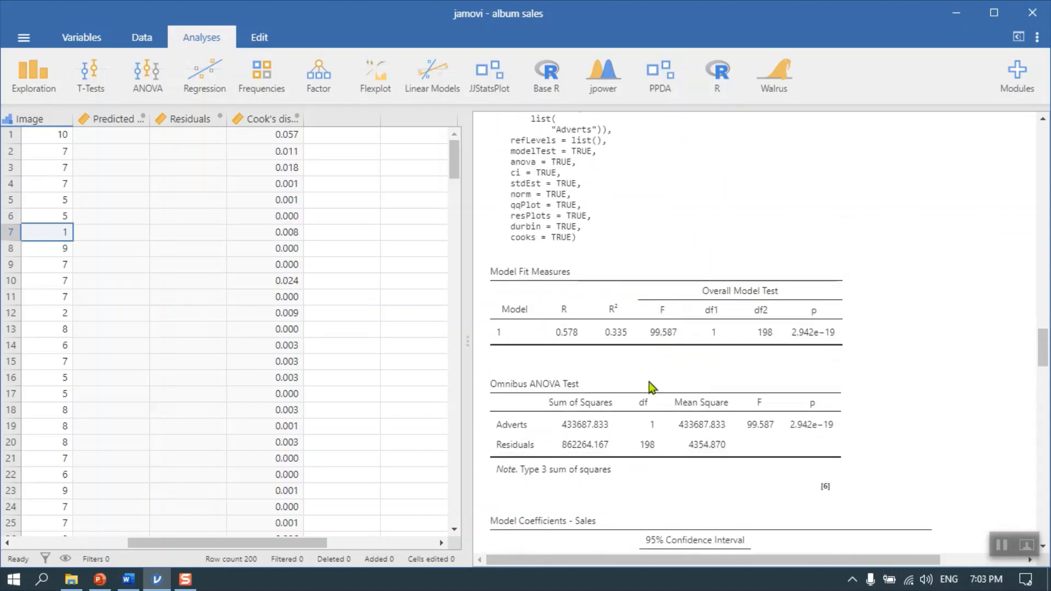
Examine the Model Coefficients table, the Cook's Distance summary and the autocorrelation and normality tests of the regression
scroll(648, 382, down, 2)
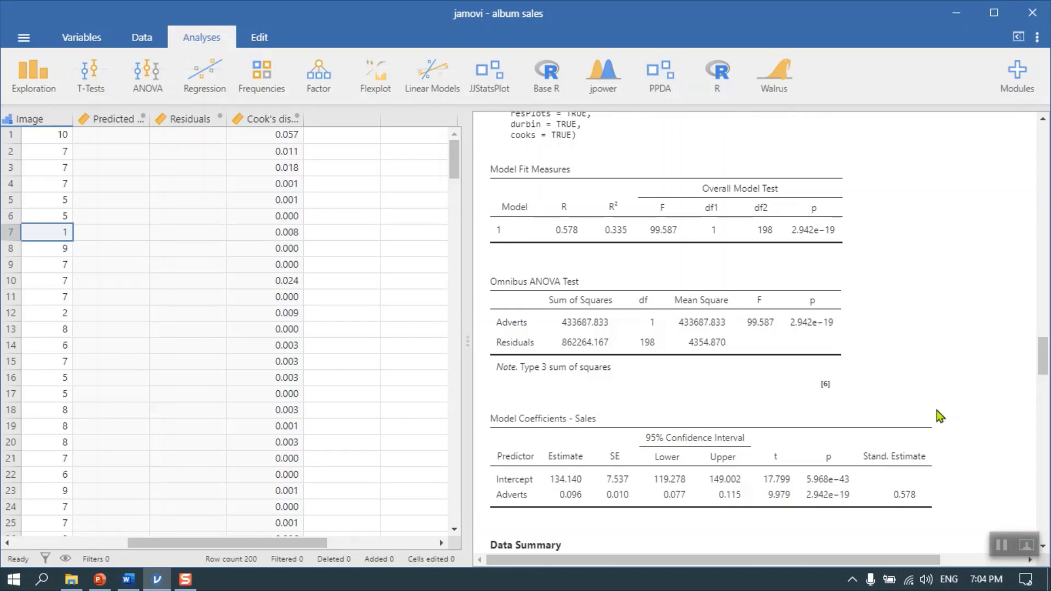
scroll(933, 412, down, 2)
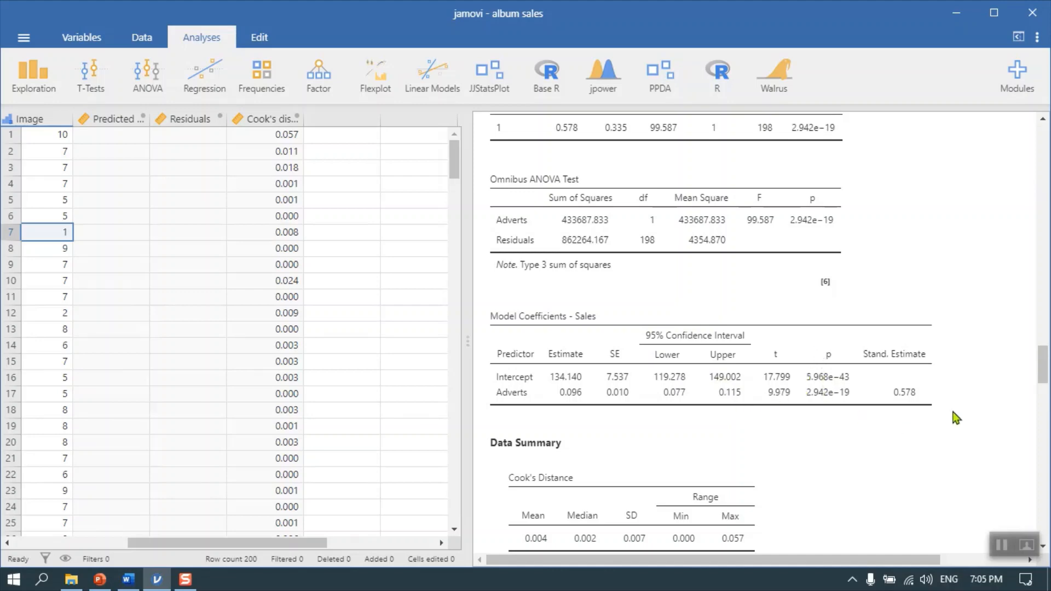
scroll(878, 419, down, 2)
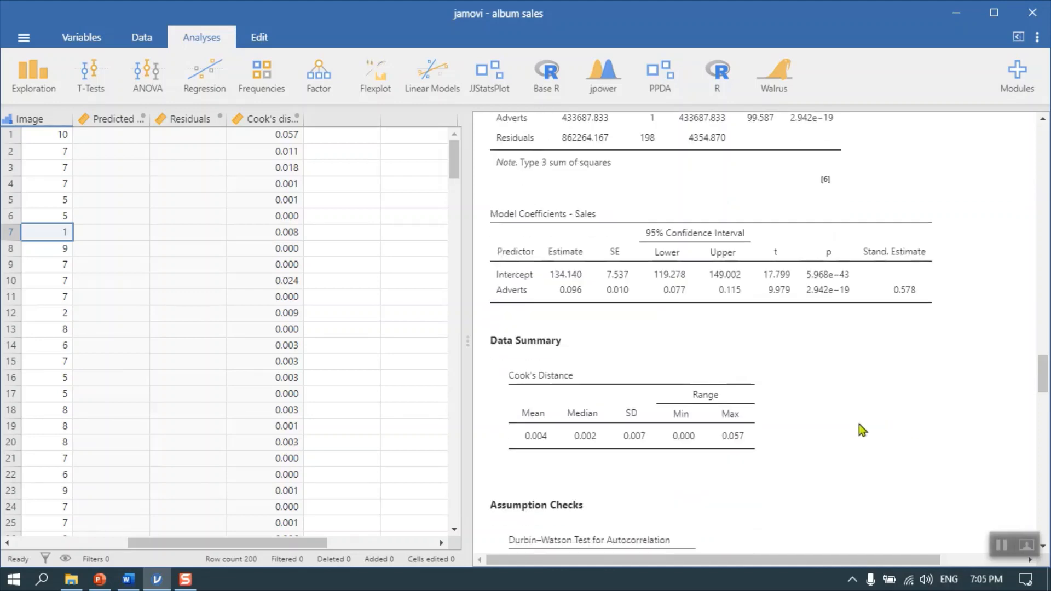
scroll(856, 411, down, 2)
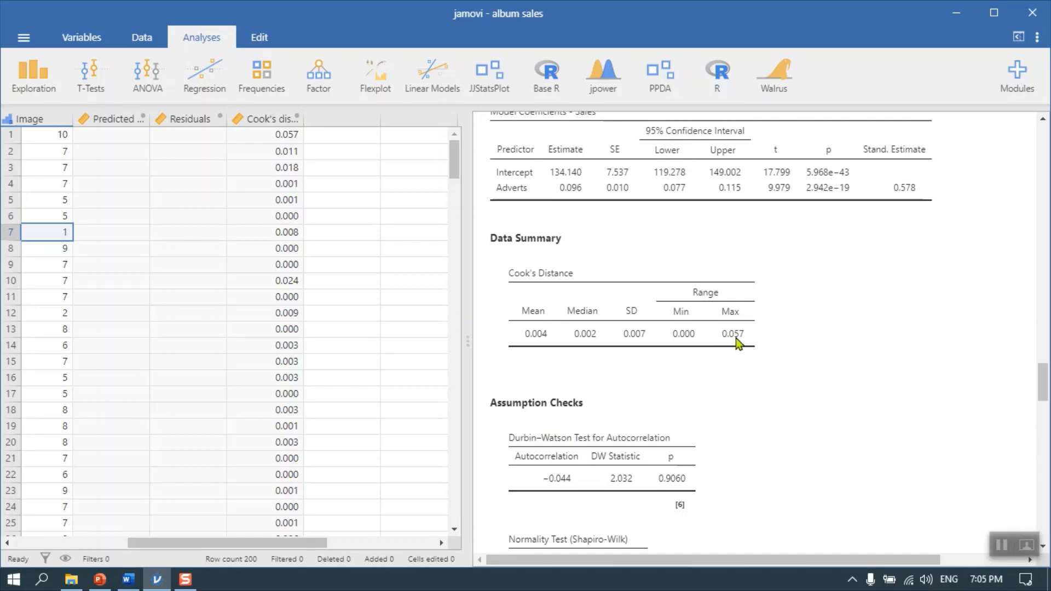
scroll(737, 336, down, 2)
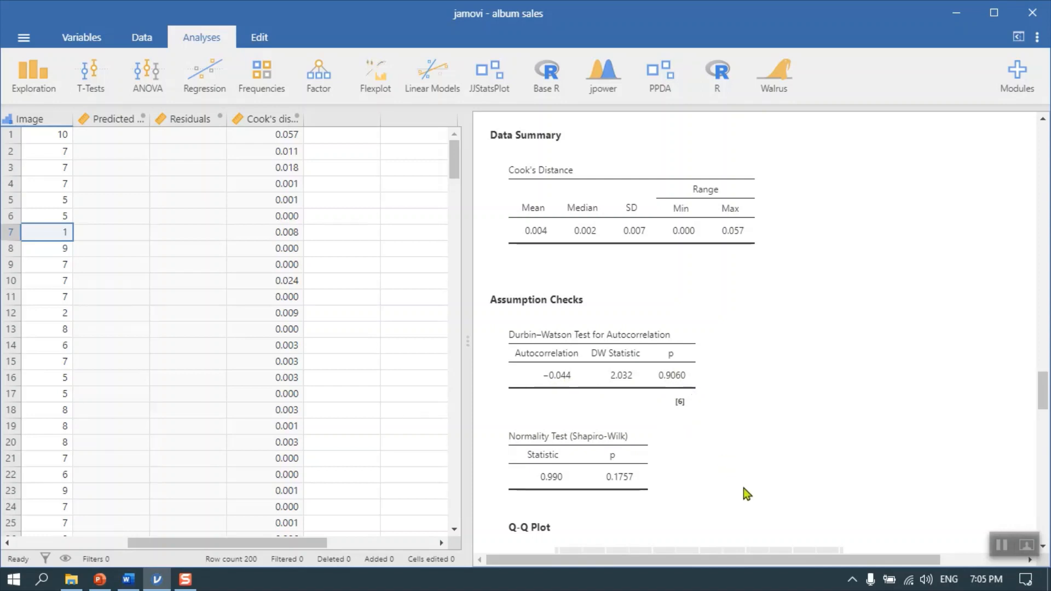
scroll(736, 484, down, 3)
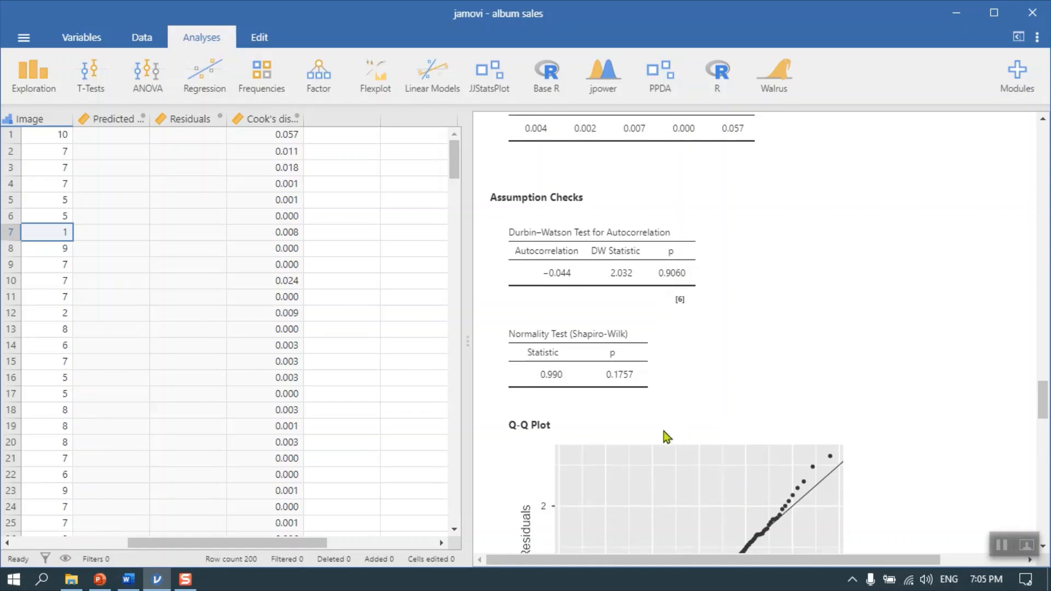
scroll(635, 422, down, 3)
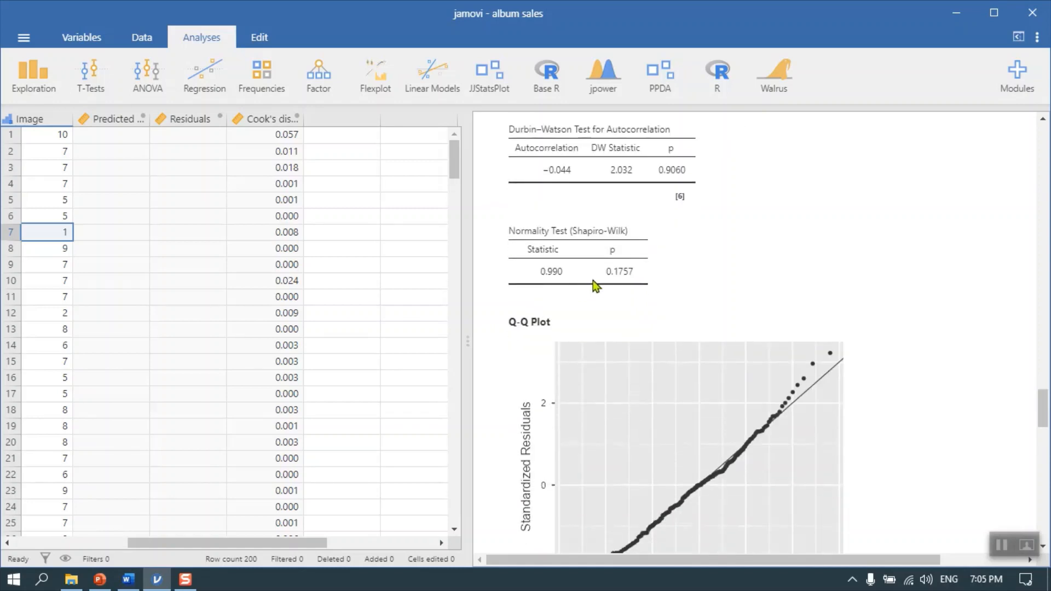
Inspect the Q-Q plot and the residual plots for Fitted, Sales and Adverts, and recheck the Durbin–Watson and Cook's distance results
scroll(597, 287, down, 3)
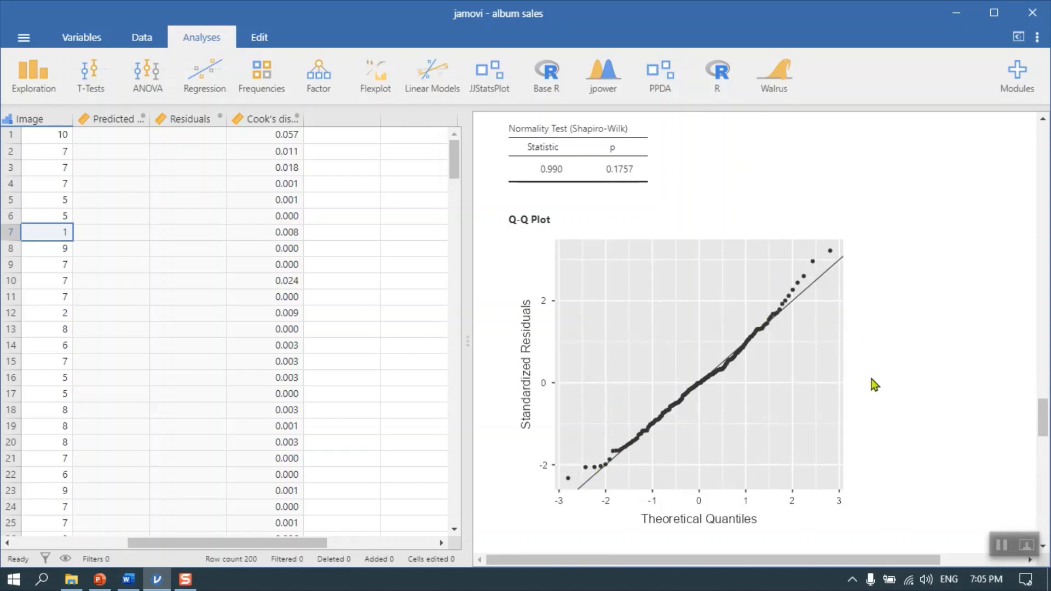
scroll(874, 385, up, 3)
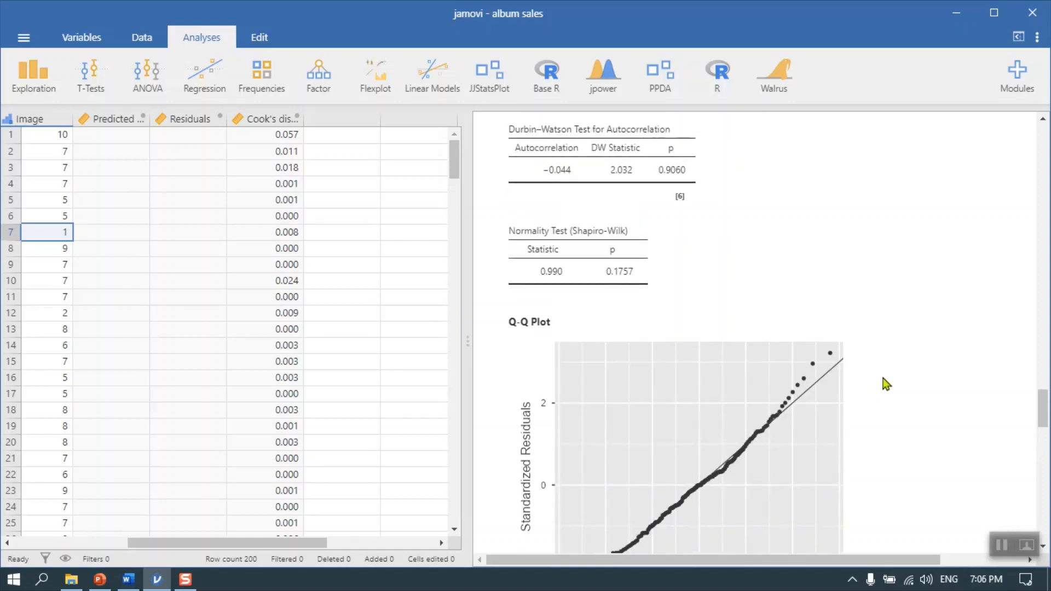
scroll(884, 383, down, 3)
scroll(791, 301, down, 5)
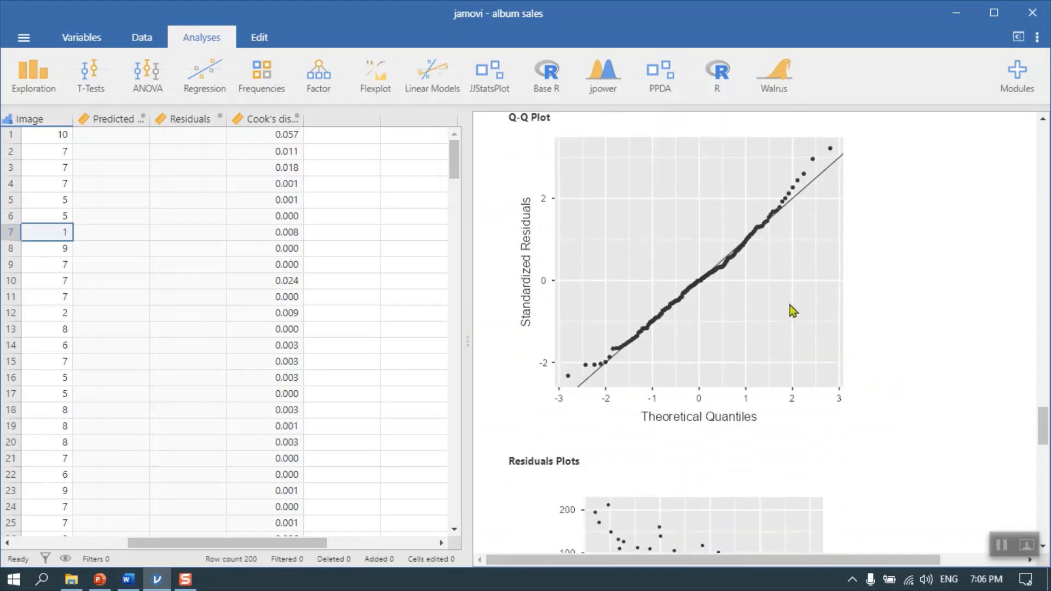
scroll(793, 310, down, 5)
scroll(862, 321, down, 3)
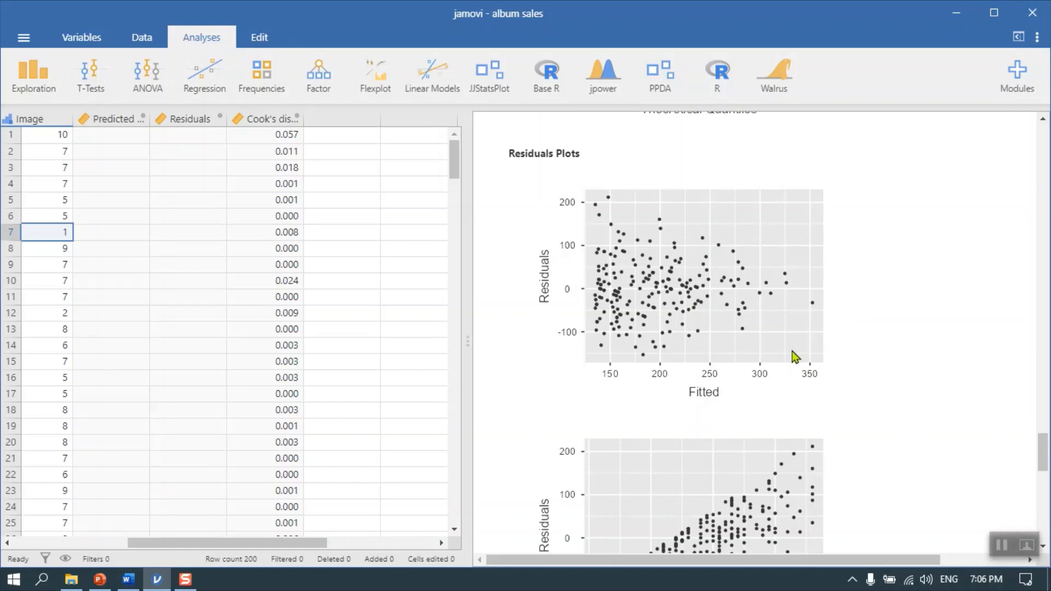
scroll(865, 296, down, 4)
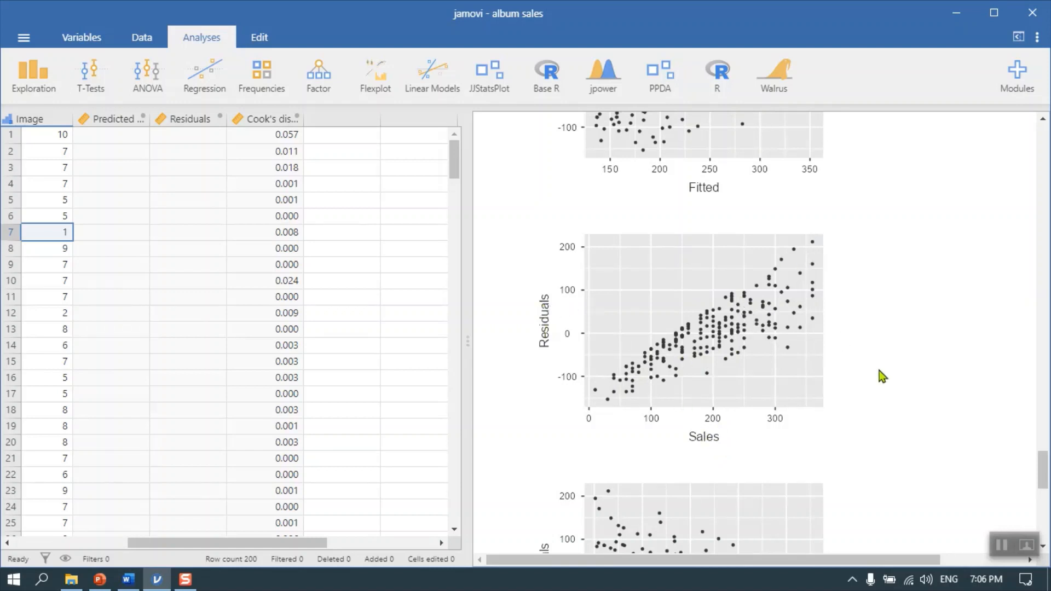
scroll(881, 377, down, 3)
scroll(888, 379, down, 5)
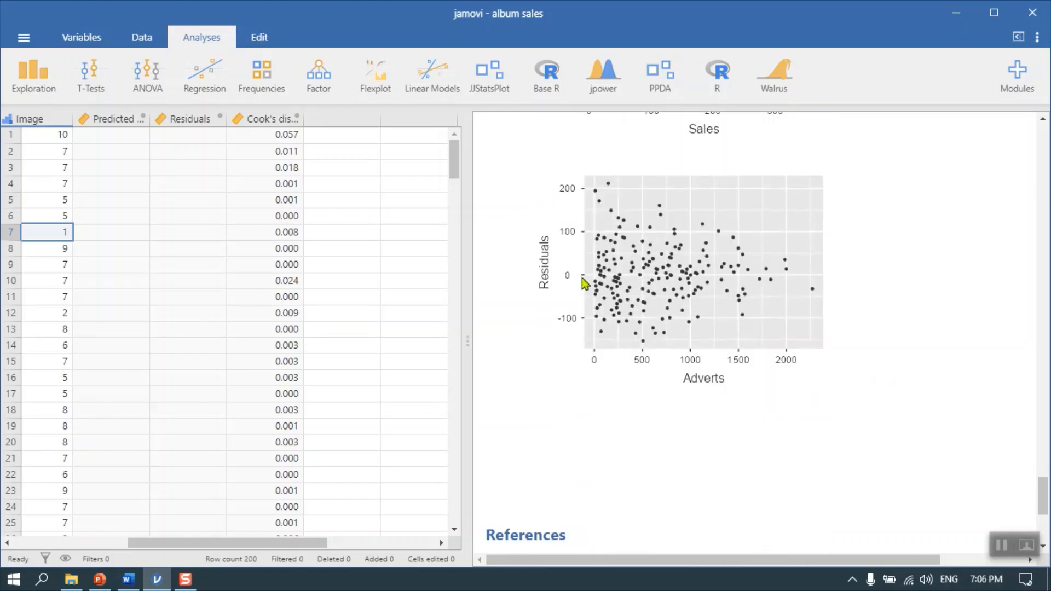
scroll(906, 396, up, 12)
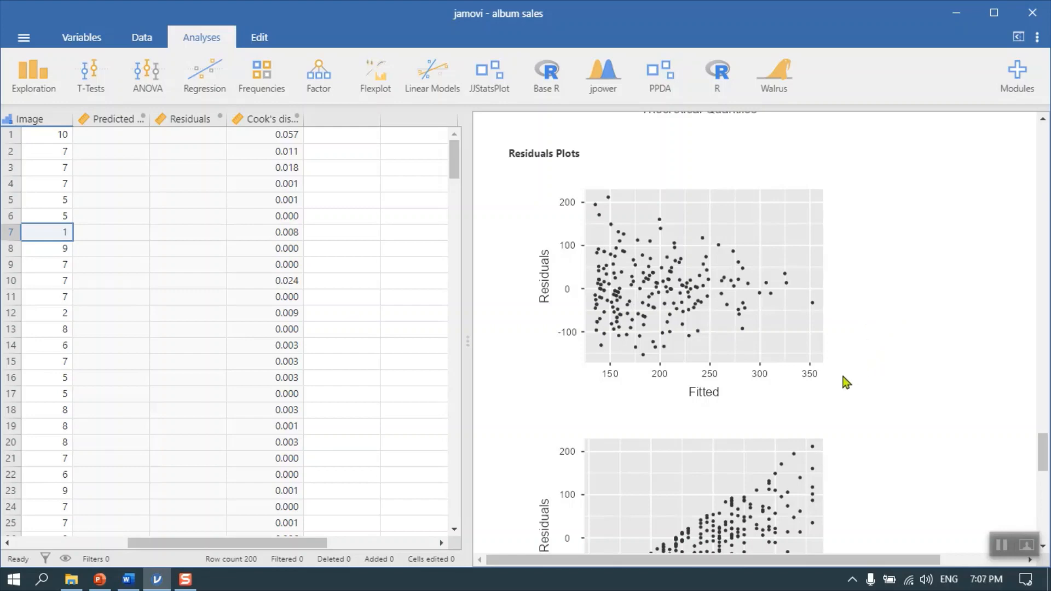
scroll(877, 358, up, 8)
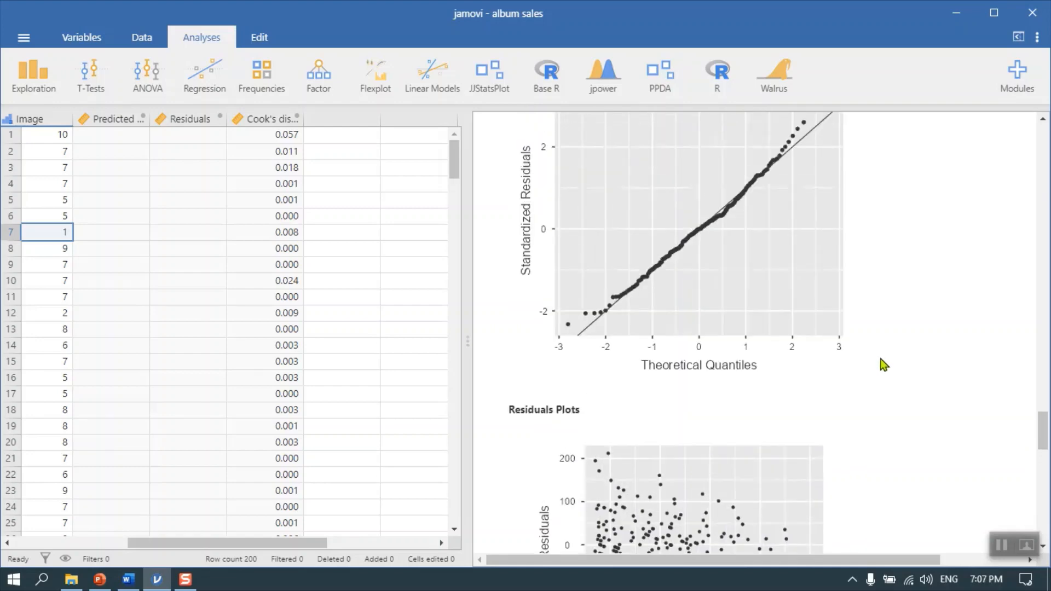
scroll(885, 359, up, 4)
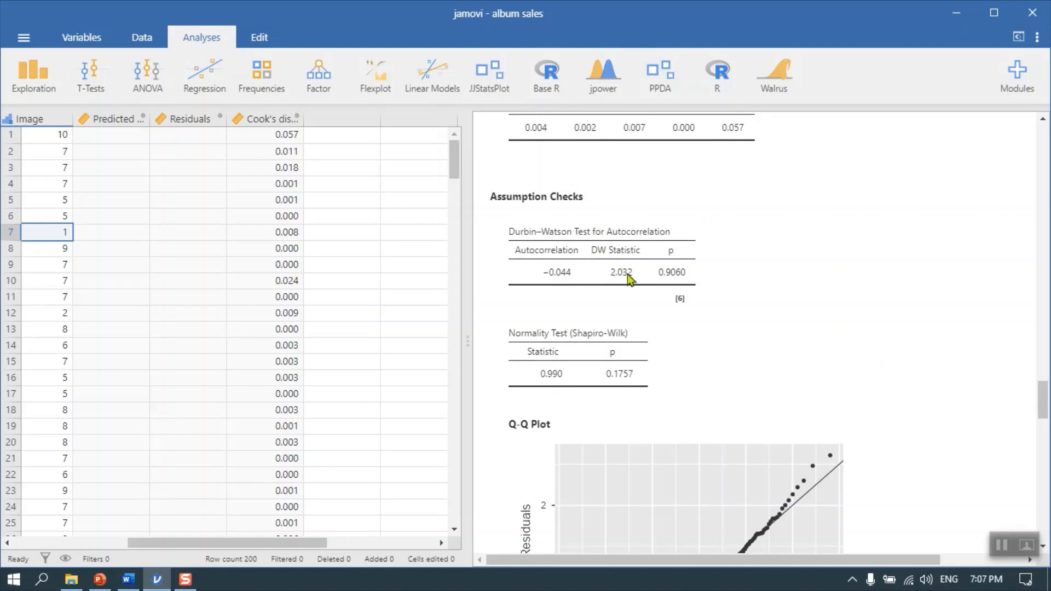
scroll(621, 272, up, 3)
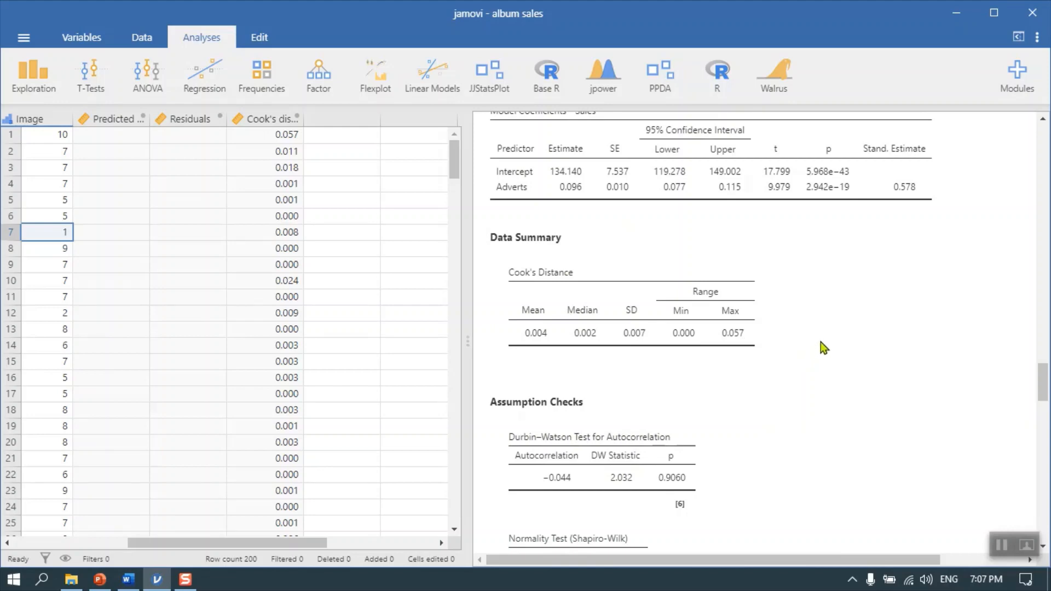
Delete the predicted values, residuals and Cook's distance columns from the data and return to the Adverts column
drag(140, 124, 244, 121)
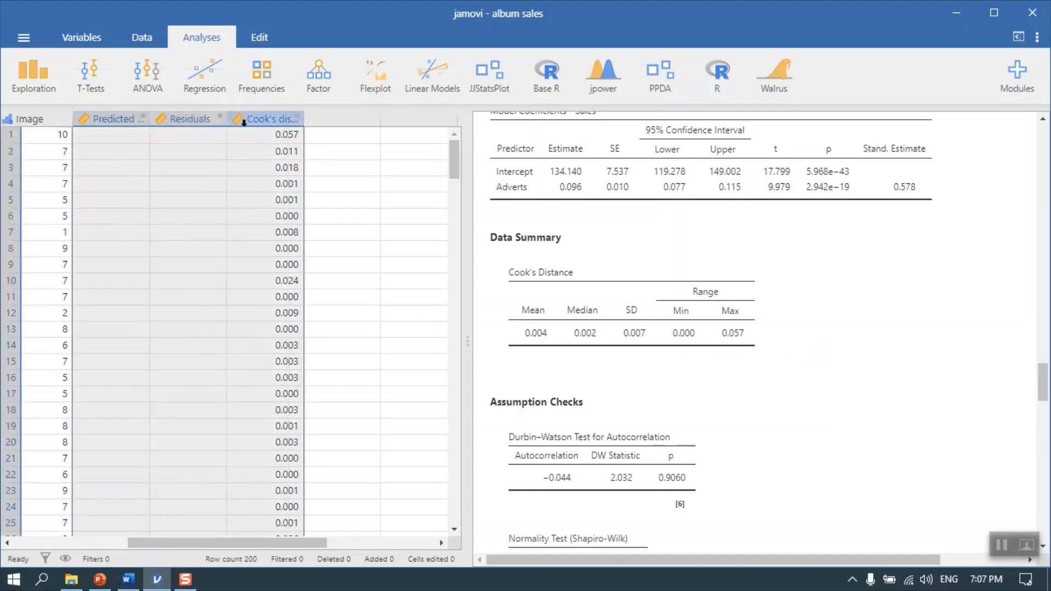
right_click(244, 122)
click(286, 219)
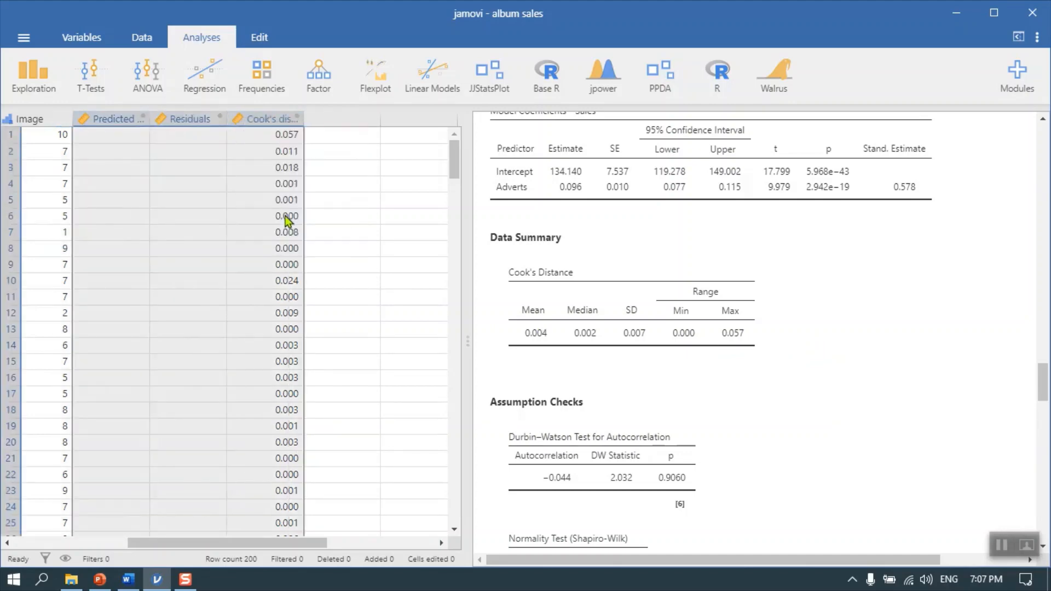
click(482, 159)
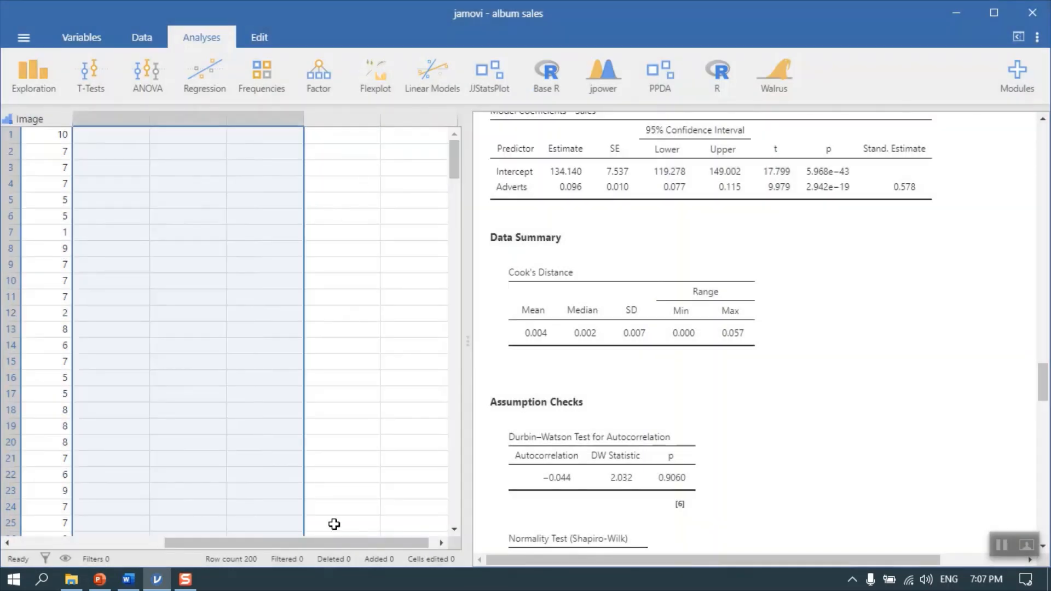
drag(340, 546, 180, 543)
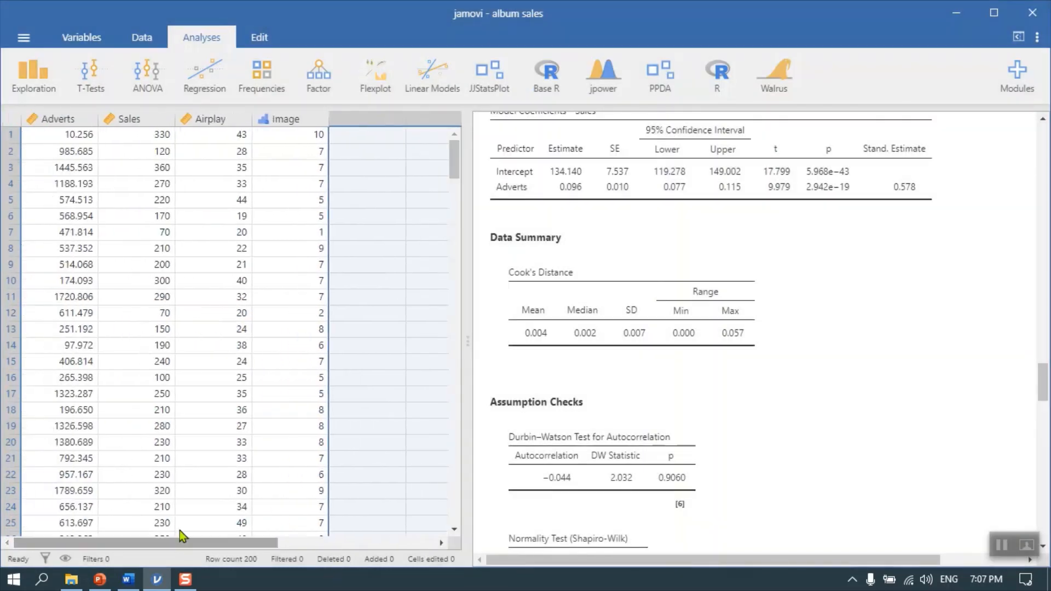
Create a new linear regression with Sales as the dependent variable and Adverts as the covariate
click(209, 89)
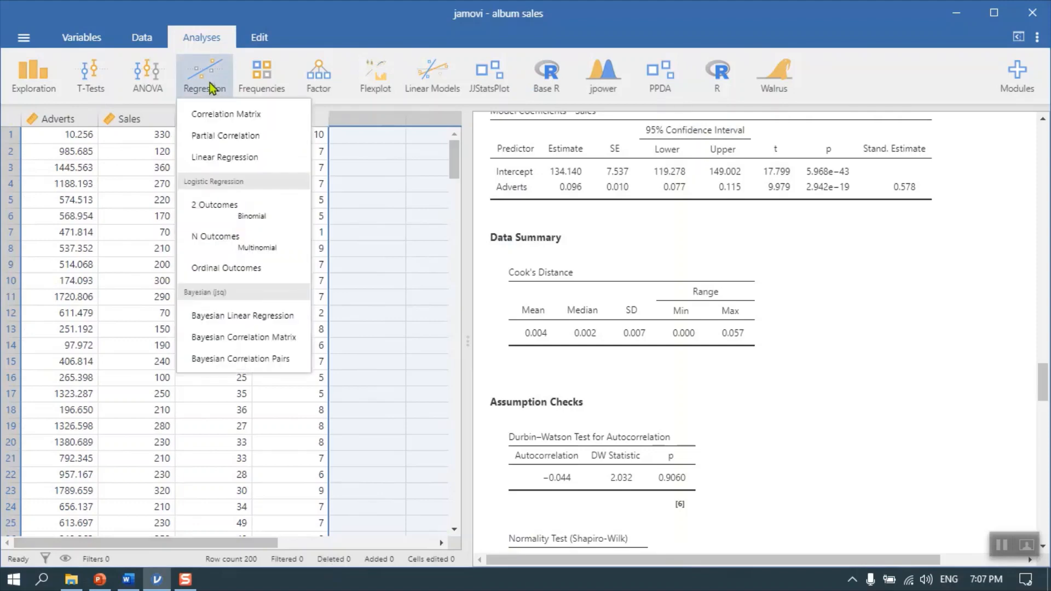
click(232, 158)
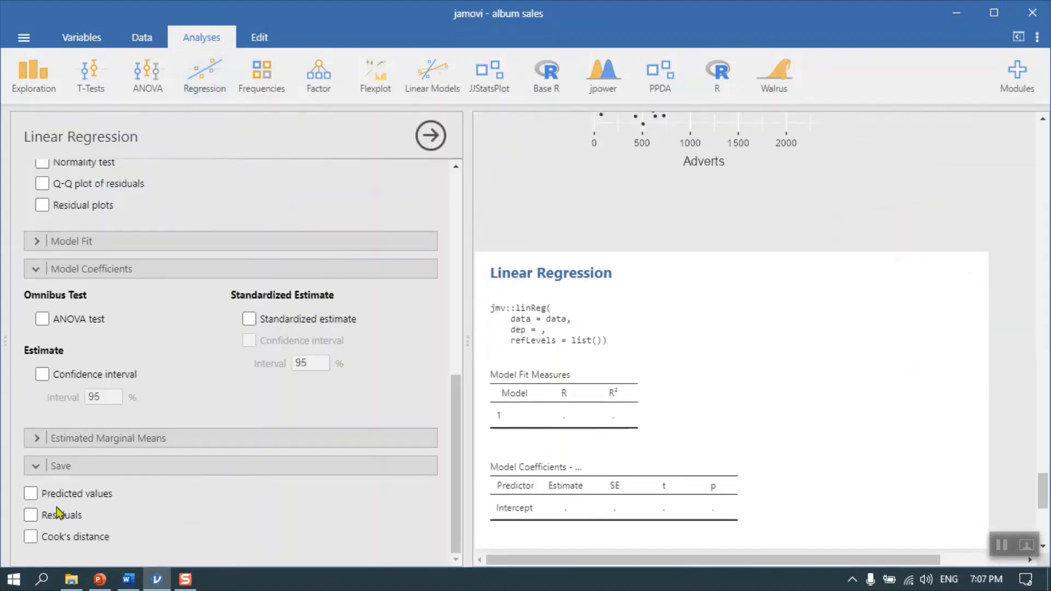
scroll(288, 277, up, 10)
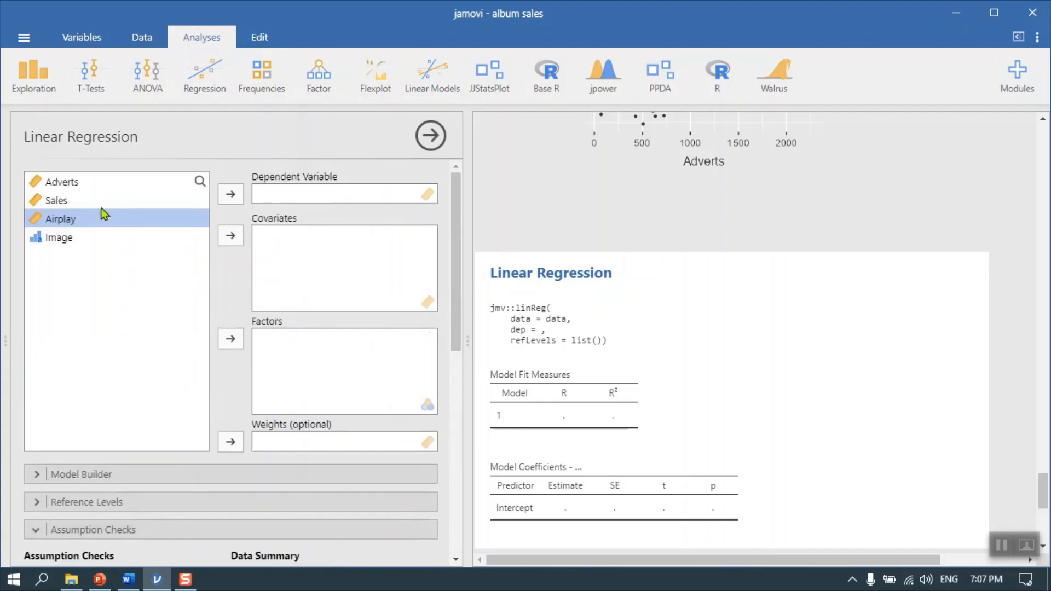
click(68, 203)
click(229, 197)
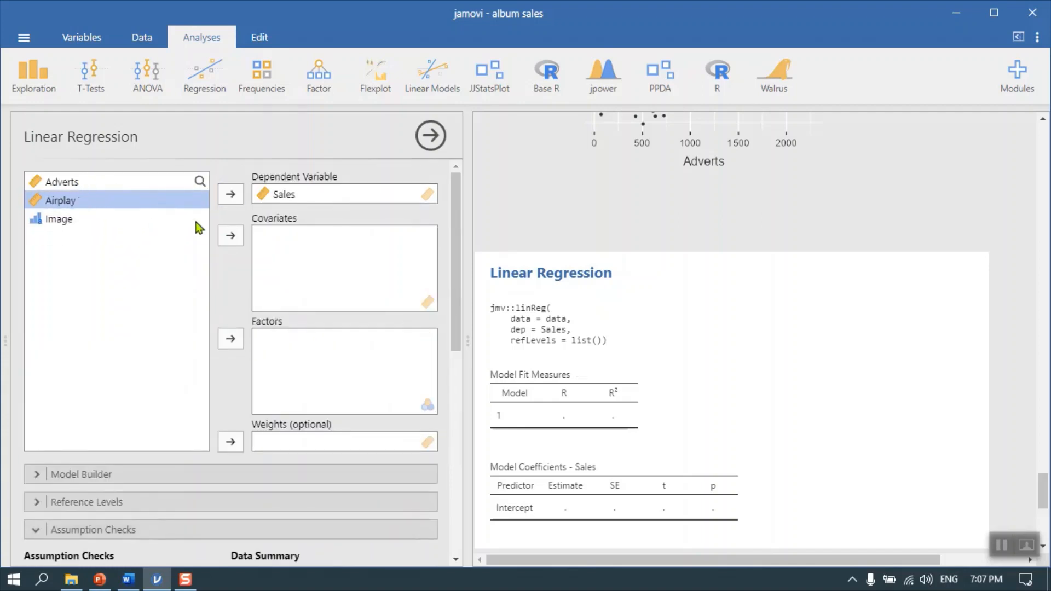
click(81, 182)
click(230, 235)
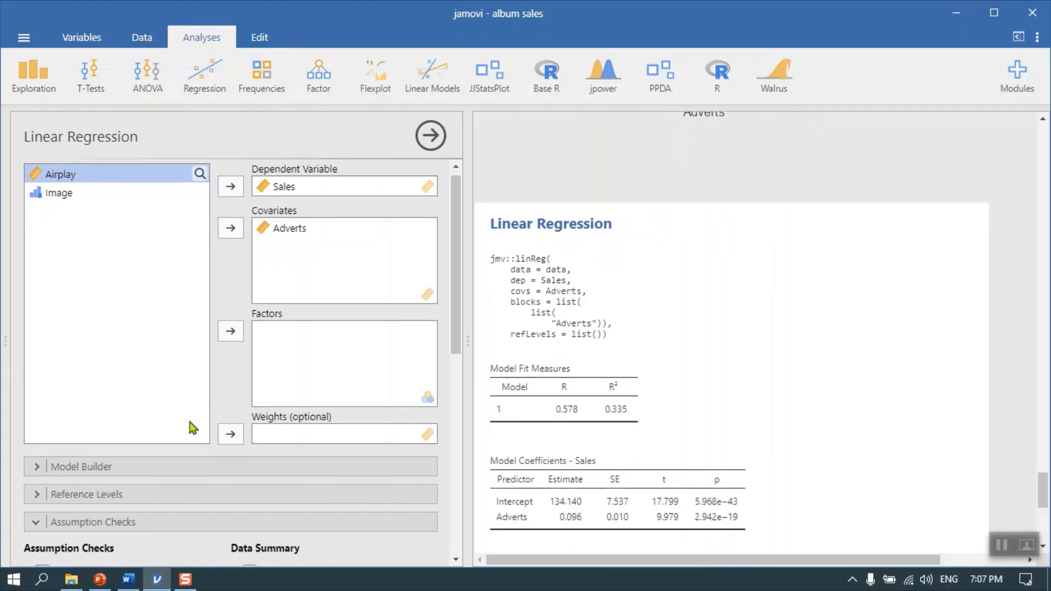
Save only the regression's residuals as a data column, close the options and bring the new column into view
scroll(190, 428, down, 5)
scroll(190, 428, down, 1)
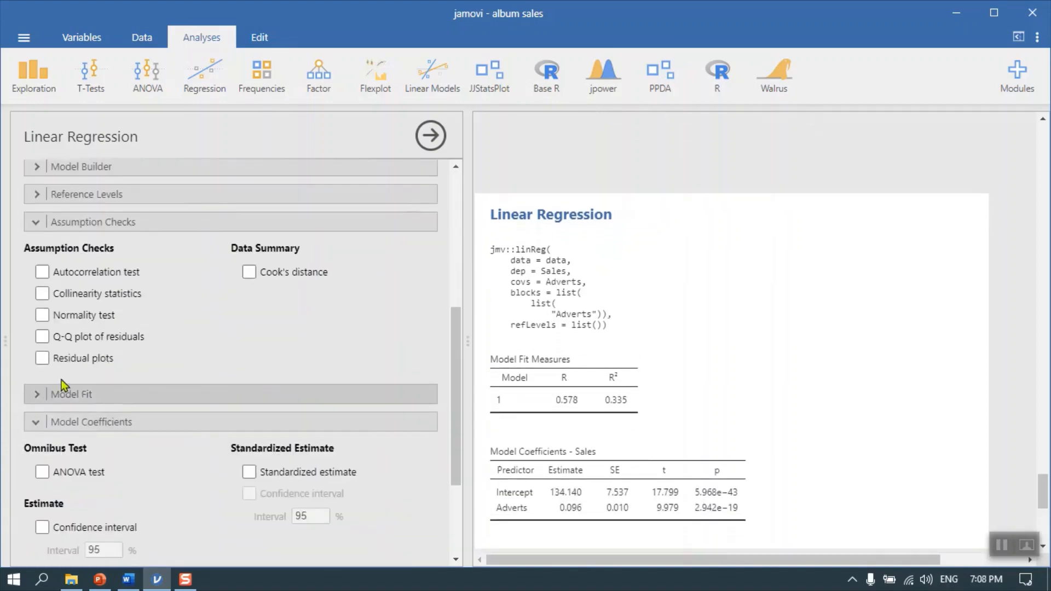
scroll(123, 454, down, 1)
scroll(123, 454, down, 3)
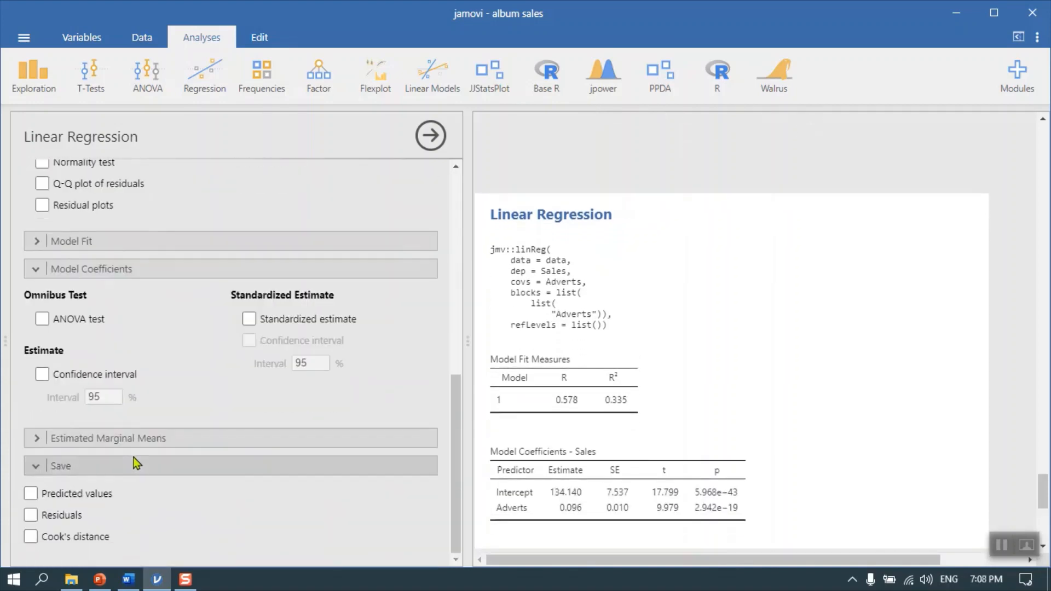
click(33, 516)
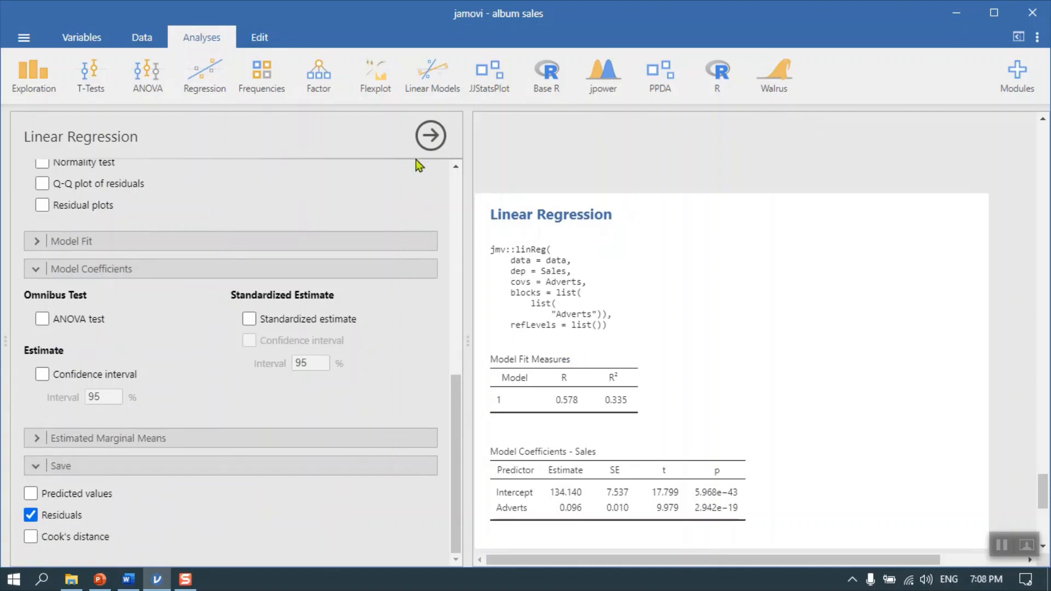
click(428, 146)
click(284, 345)
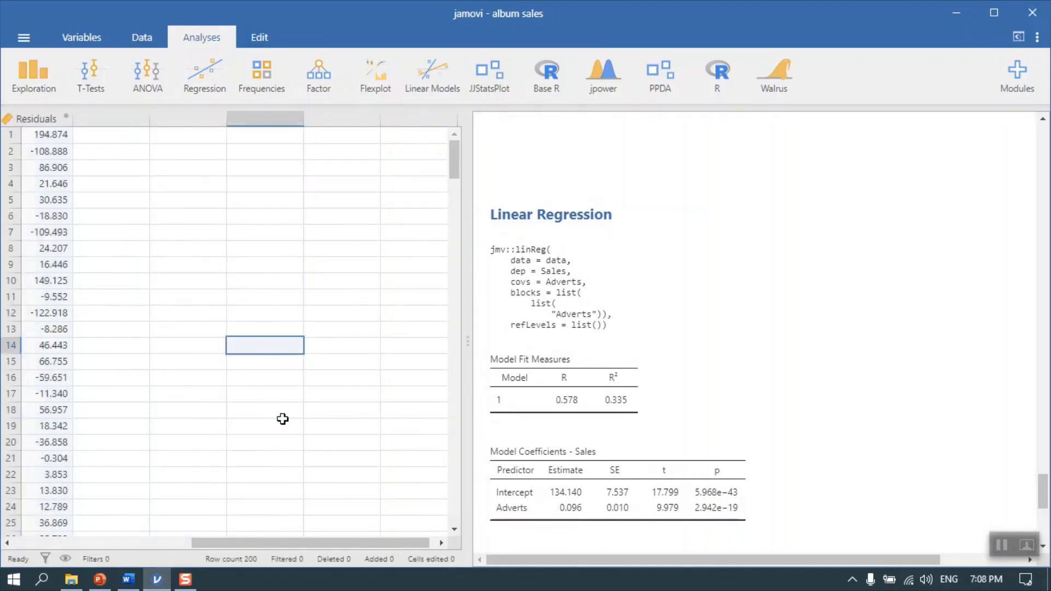
drag(343, 550, 193, 563)
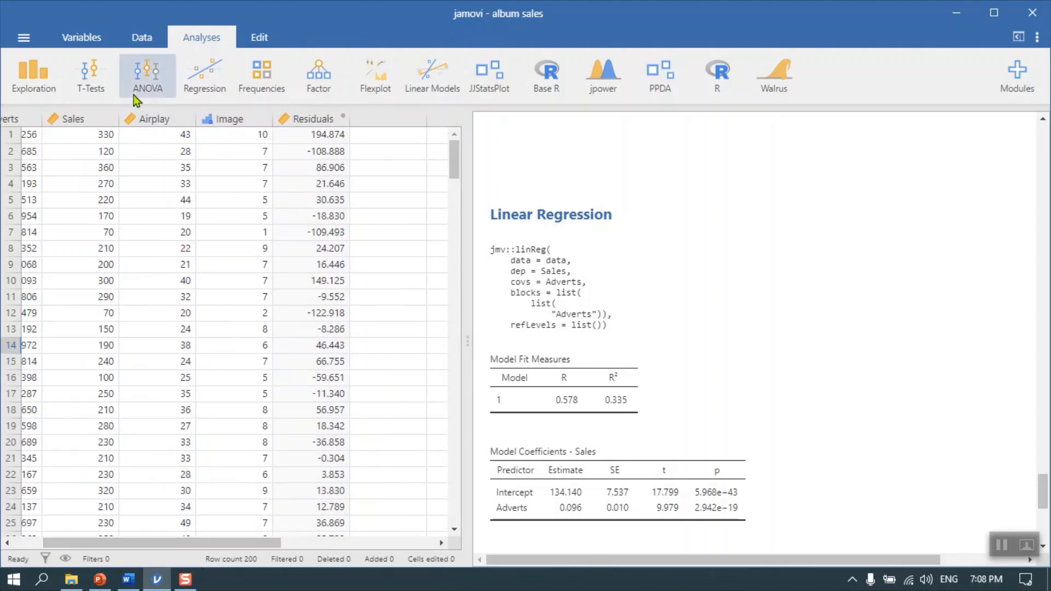
Create a Descriptives analysis for the Residuals variable
click(34, 76)
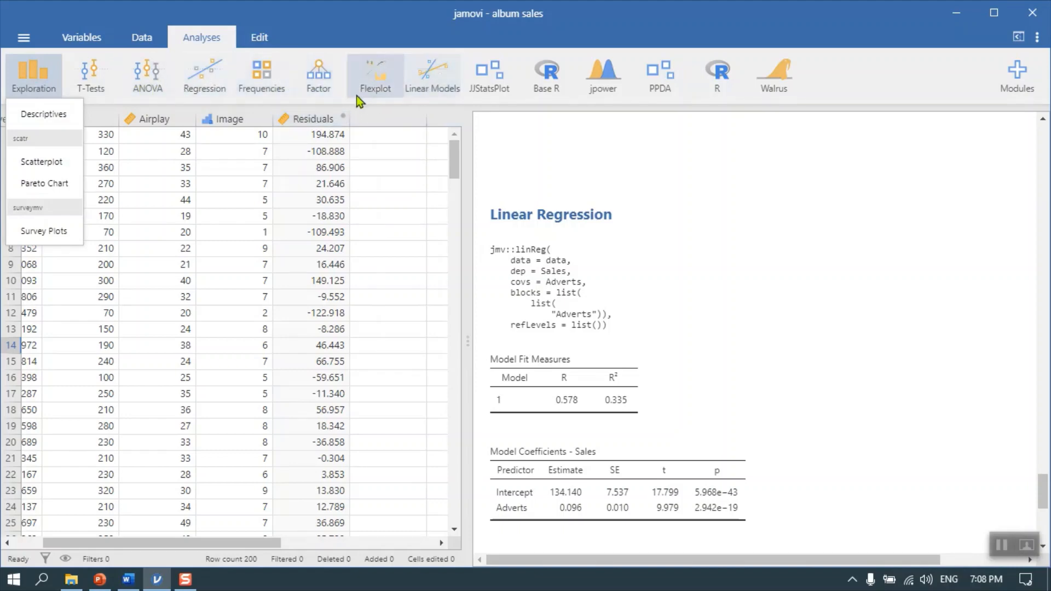
click(46, 113)
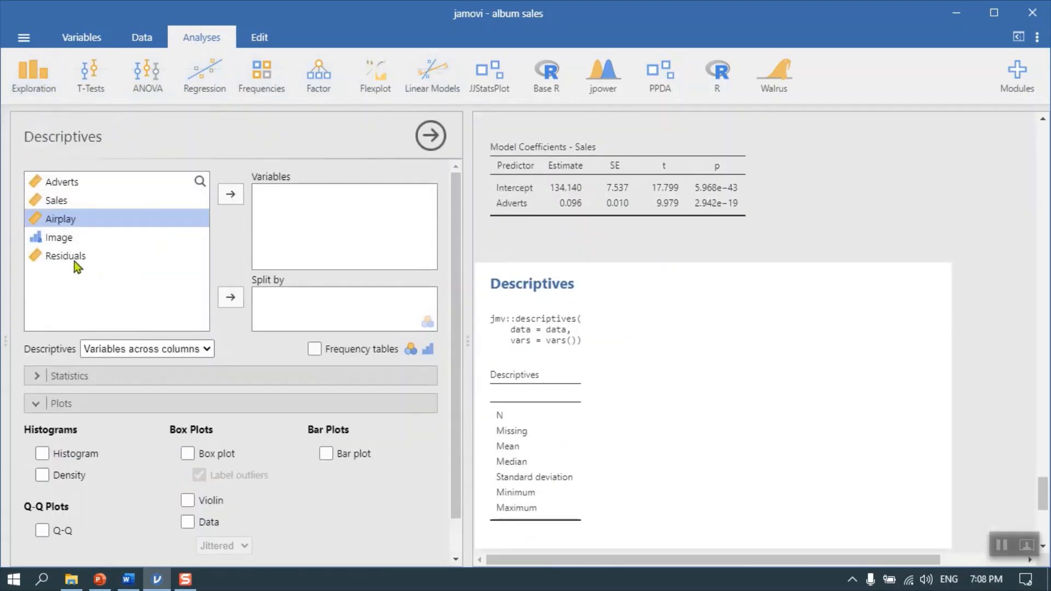
click(71, 258)
click(239, 195)
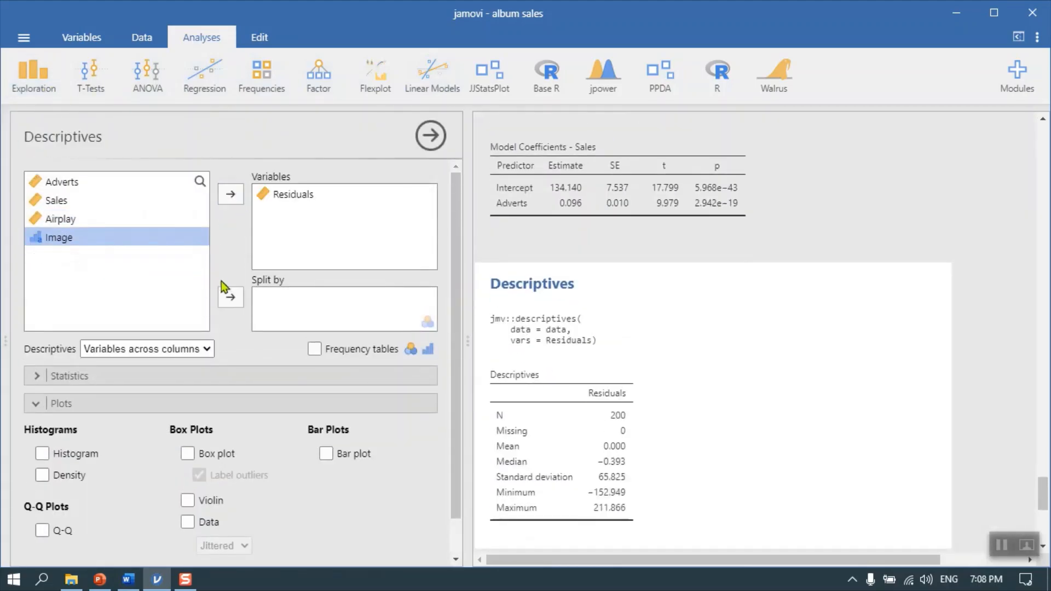
Add a box plot with labelled outliers for Residuals, trying a violin overlay briefly and removing it again
scroll(228, 300, down, 1)
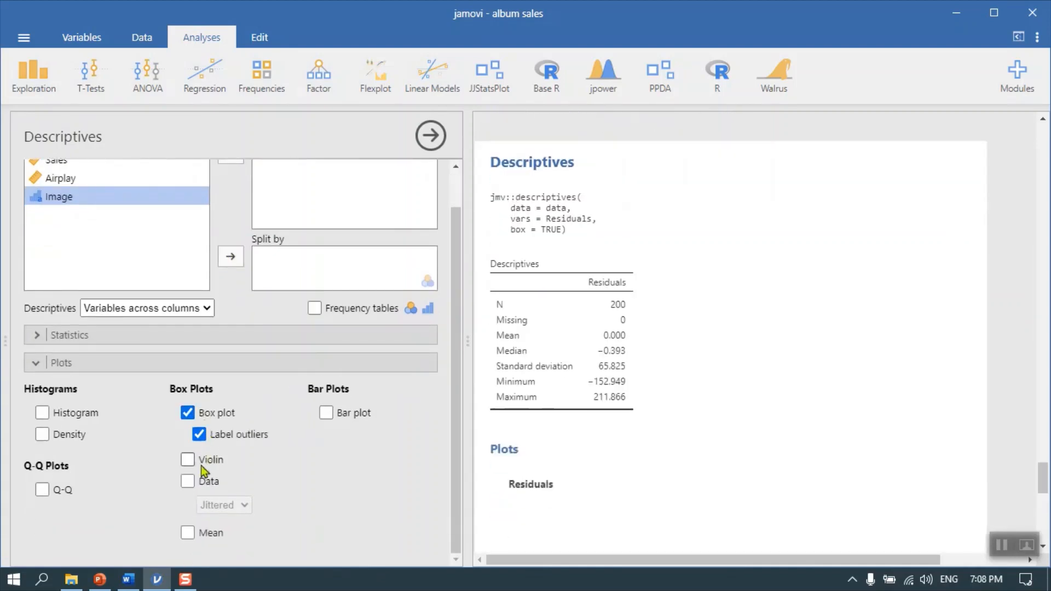
scroll(781, 480, down, 4)
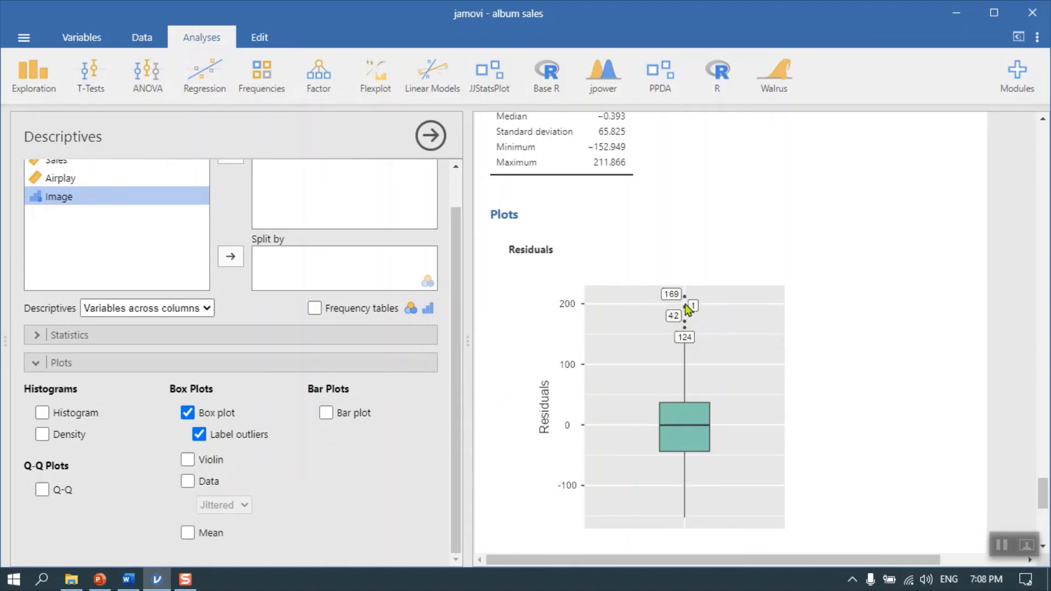
click(187, 459)
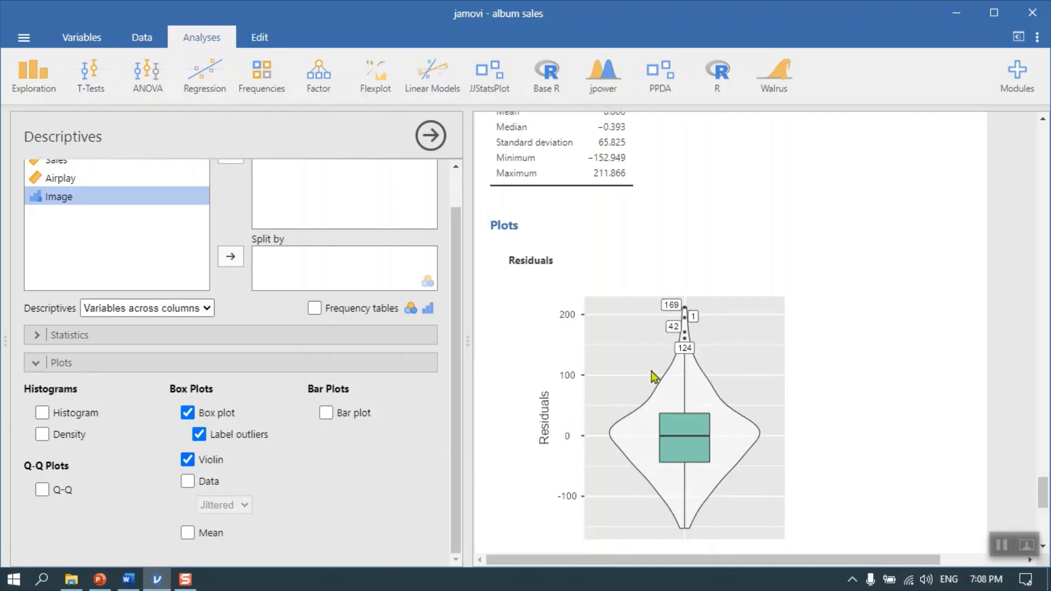
click(189, 461)
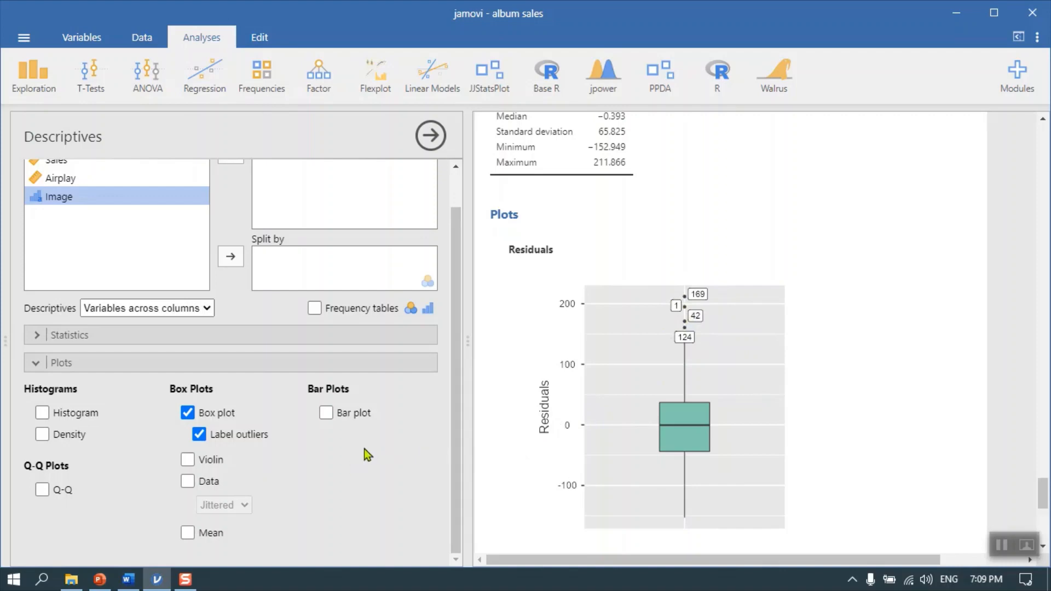
Examine the earlier Sales versus Adverts scatterplots, comparing the smoothed curve with the linear fit and its marginal box plots
scroll(366, 445, up, 2)
scroll(661, 206, up, 5)
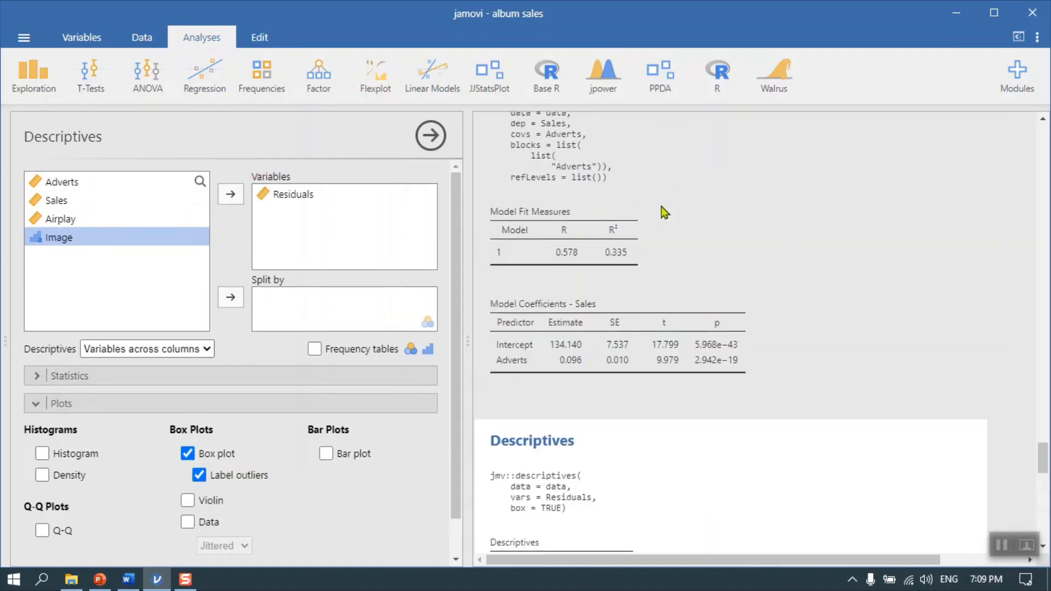
scroll(774, 293, up, 15)
scroll(851, 323, up, 15)
scroll(851, 326, up, 2)
scroll(851, 326, down, 4)
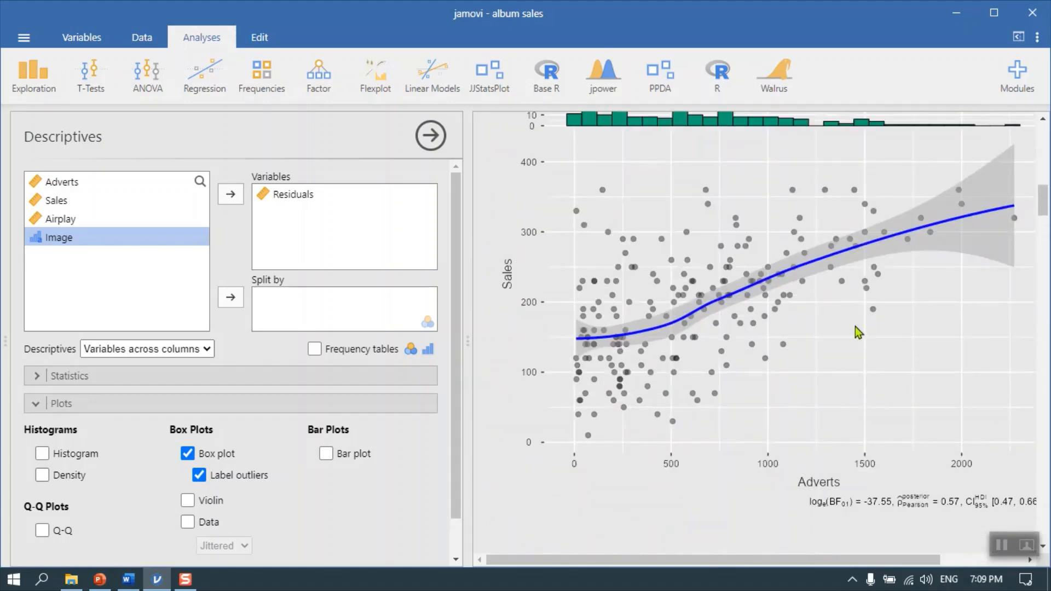
scroll(855, 327, up, 2)
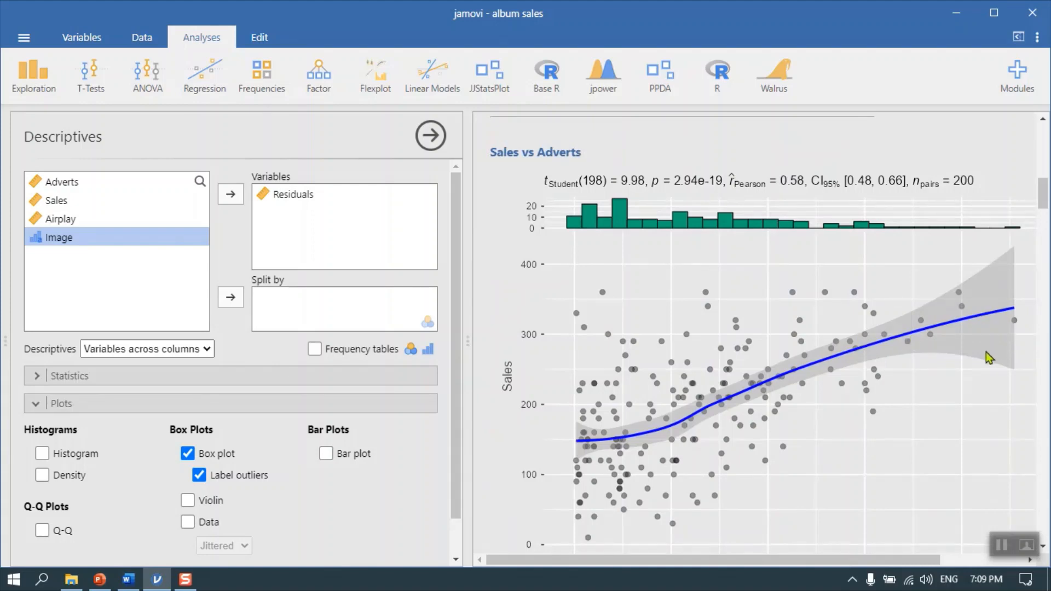
scroll(987, 353, up, 10)
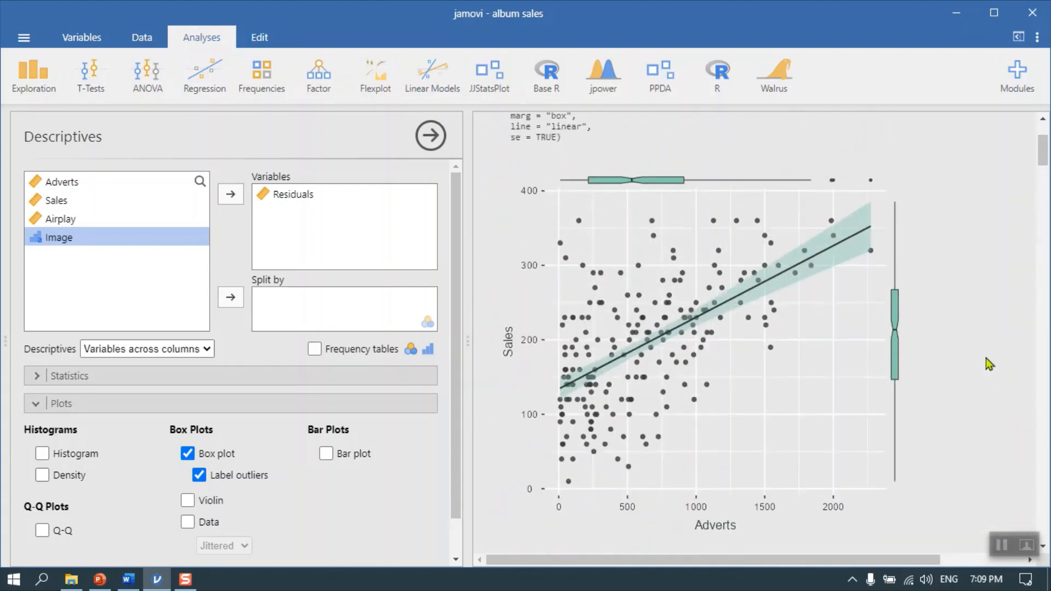
scroll(989, 363, up, 2)
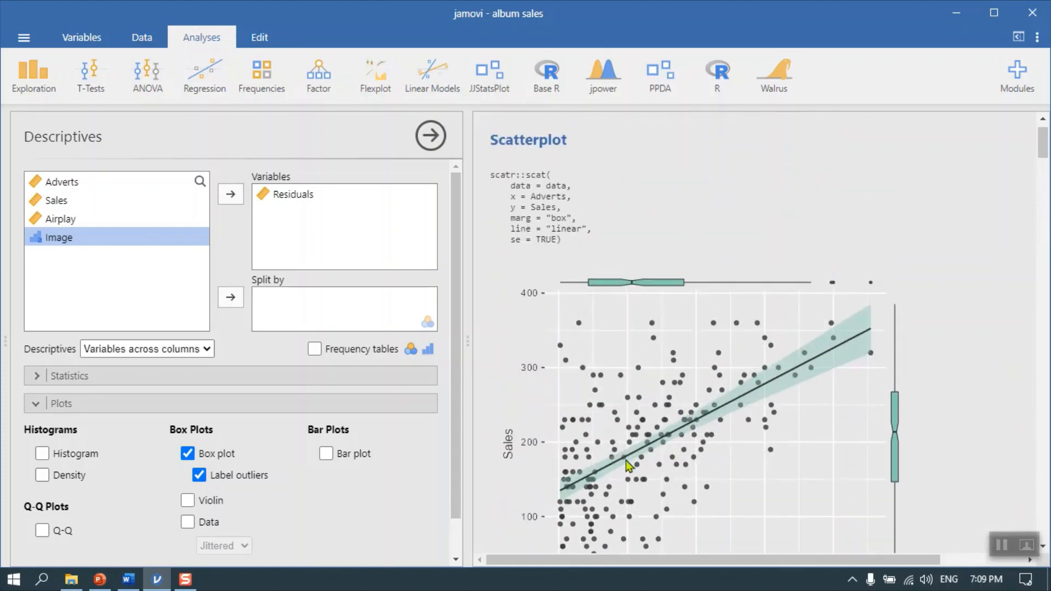
scroll(574, 427, down, 4)
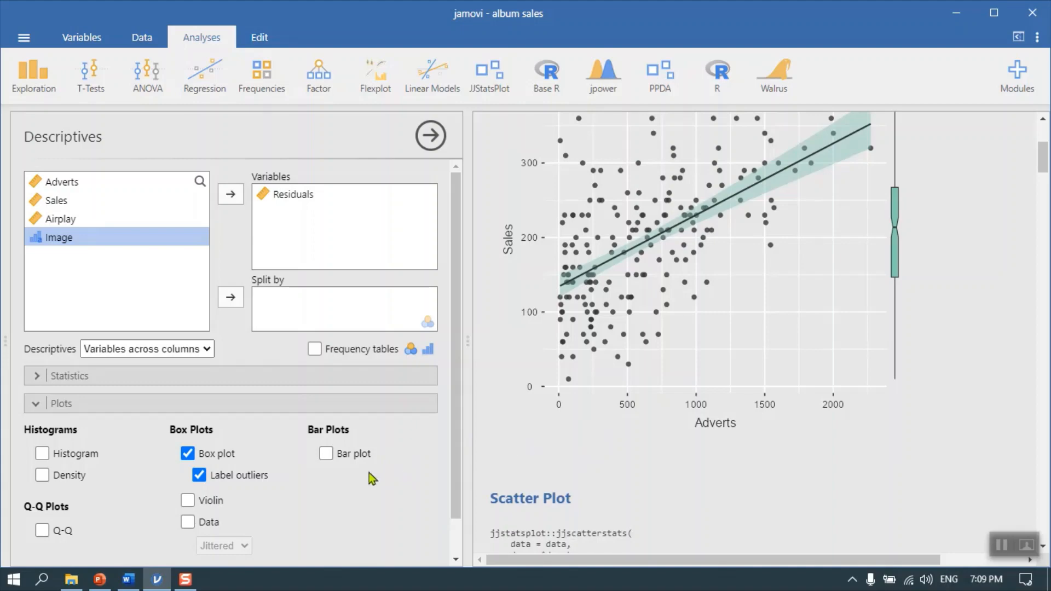
Close the Descriptives options and review the data columns, the Cook's Distance summary and the regression's assumption checks
click(429, 135)
drag(286, 543, 82, 563)
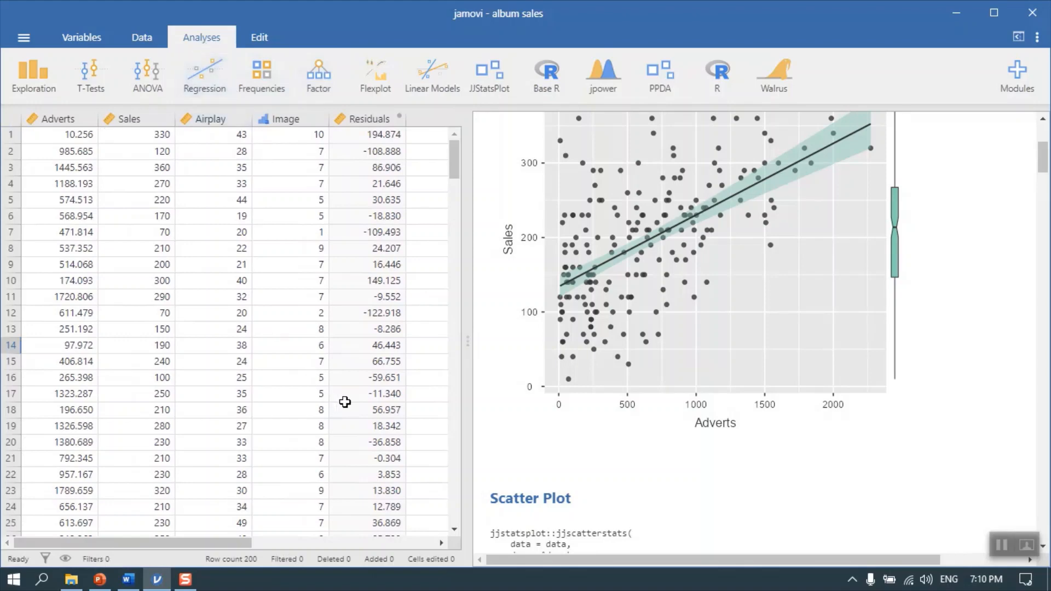
scroll(699, 406, up, 4)
scroll(701, 386, down, 20)
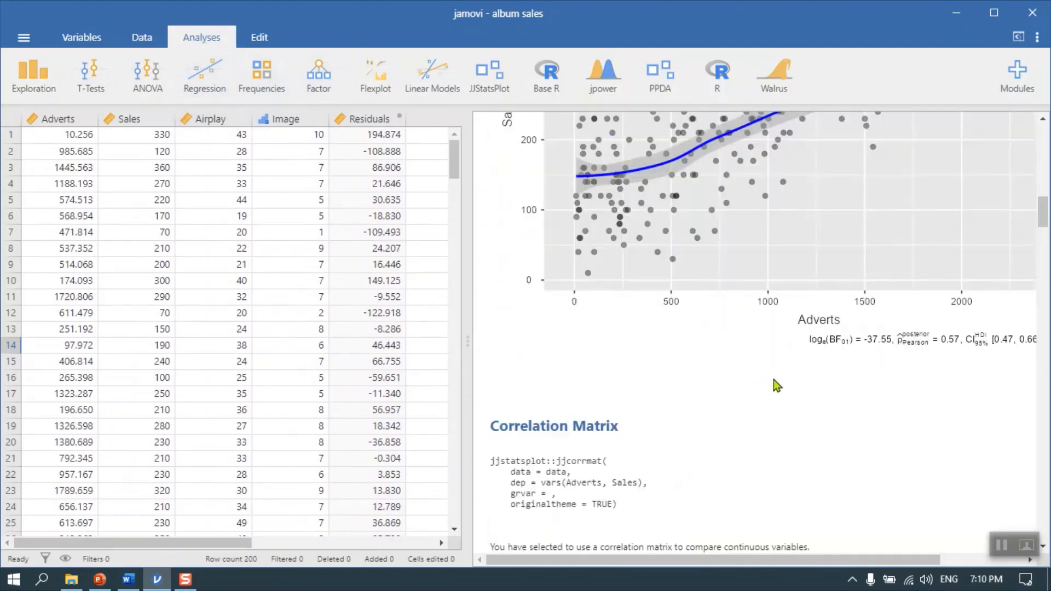
scroll(780, 376, down, 15)
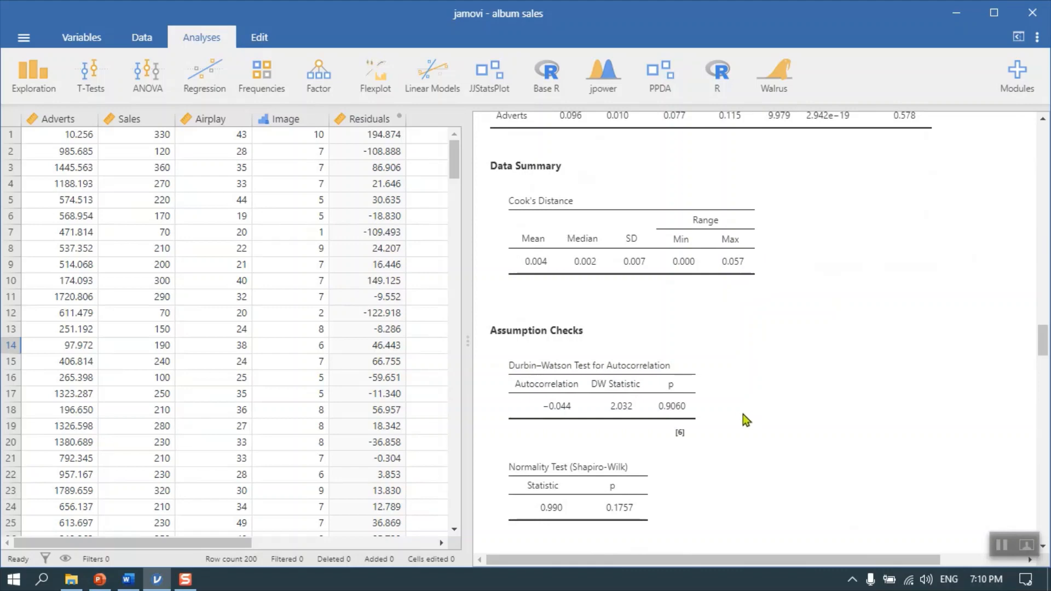
click(139, 574)
click(157, 579)
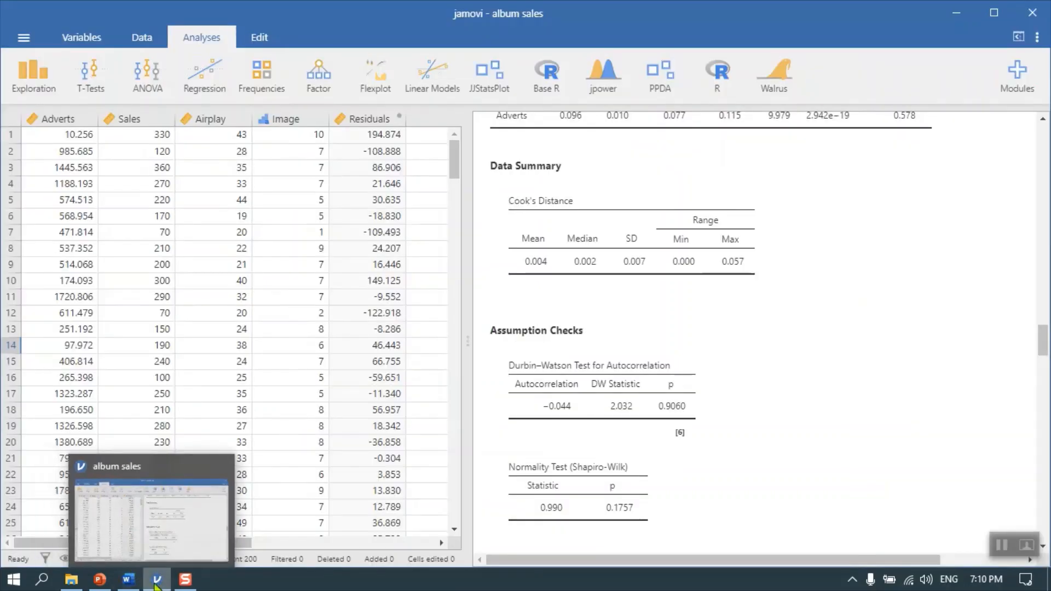